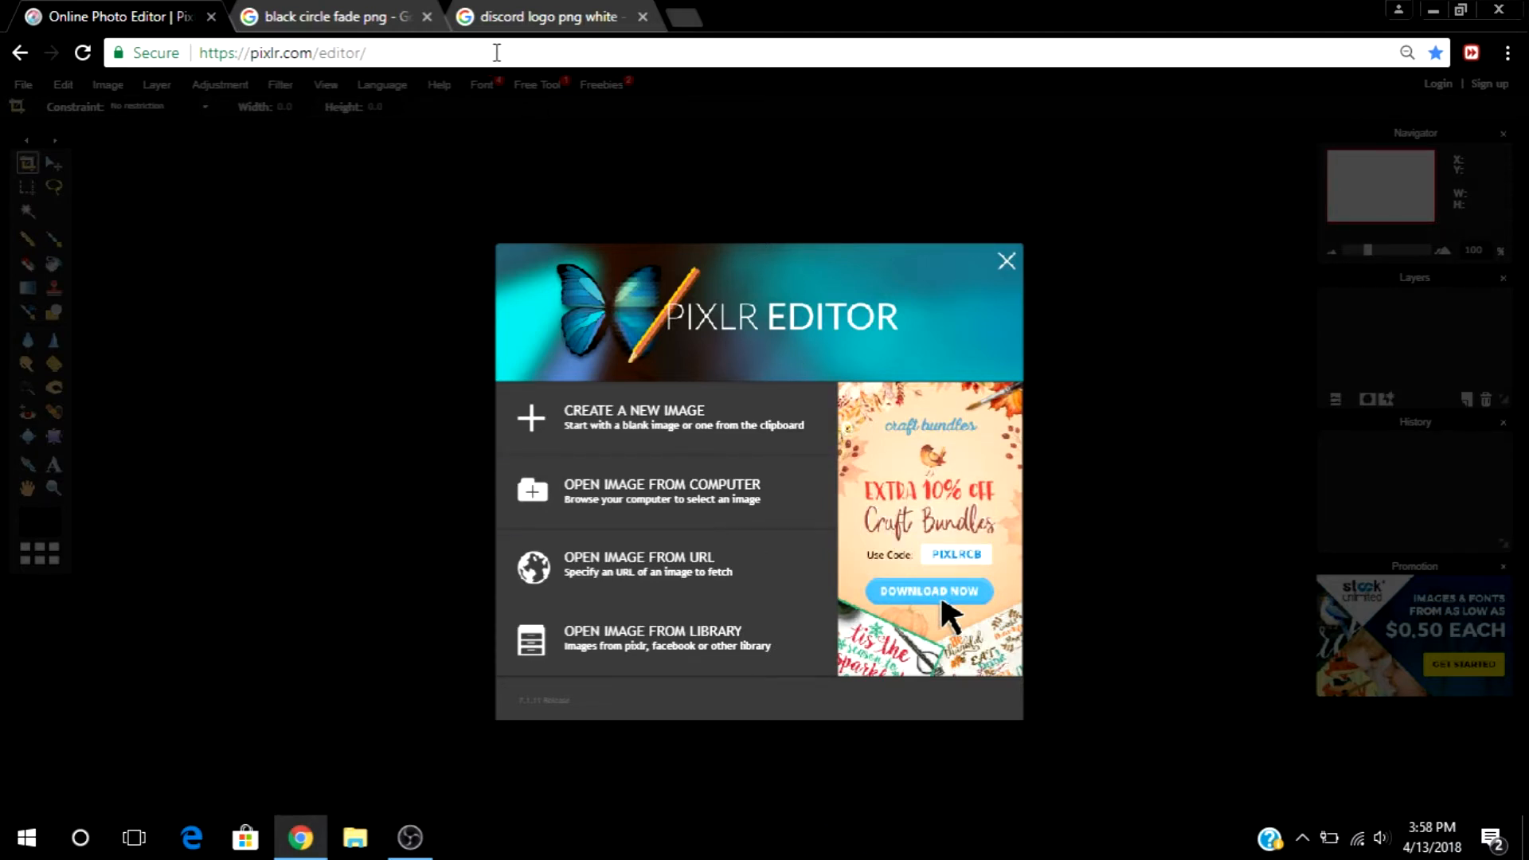
pyautogui.moveTo(368, 49); pyautogui.dragTo(193, 49)
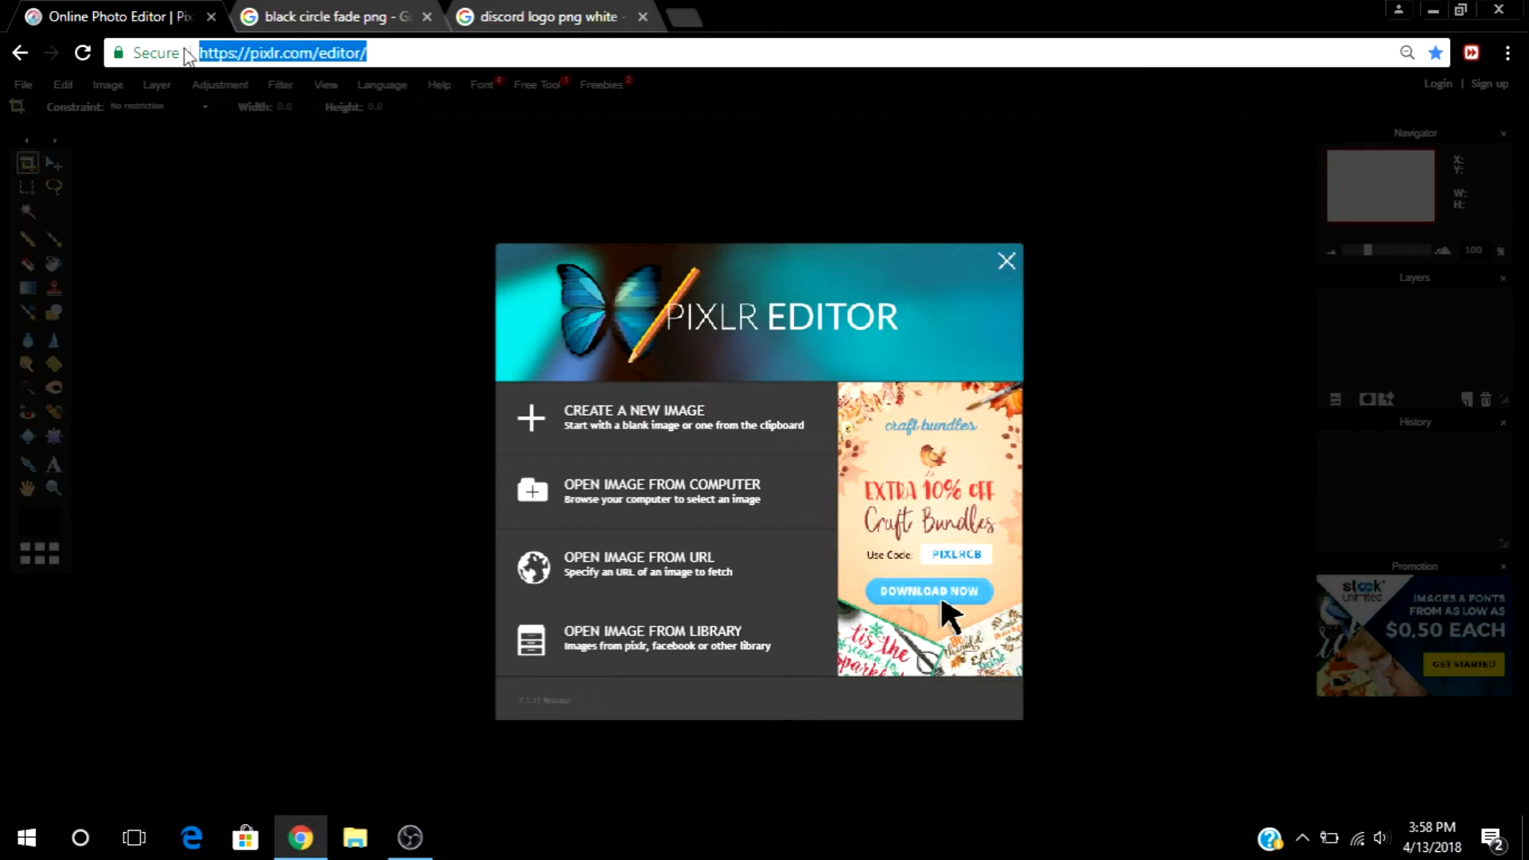
pyautogui.click(486, 46)
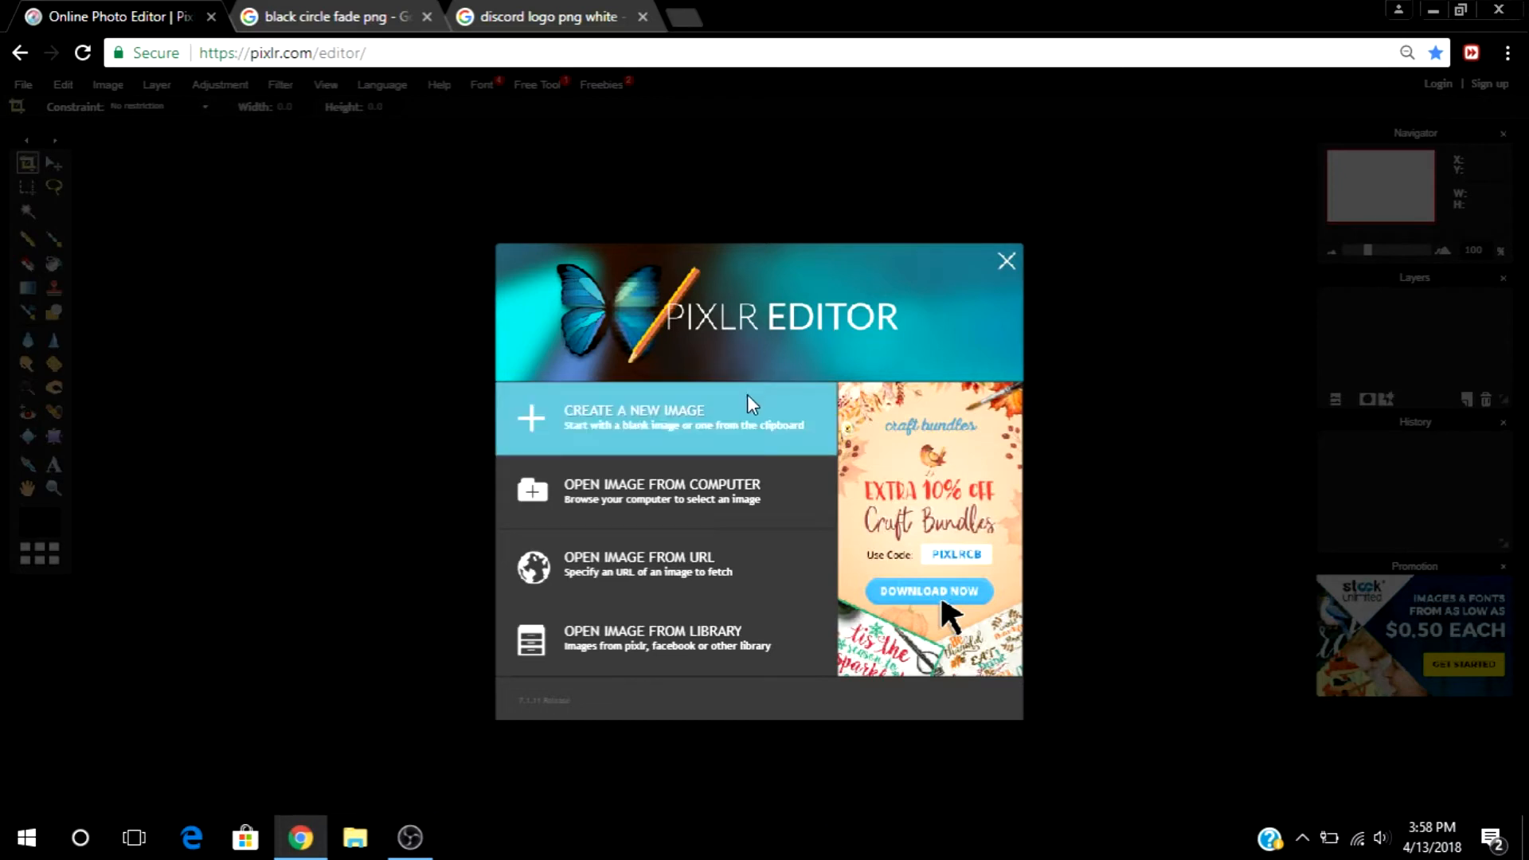
# Step: Create a new transparent image 2560 pixels wide and 1440 pixels high
pyautogui.click(769, 419)
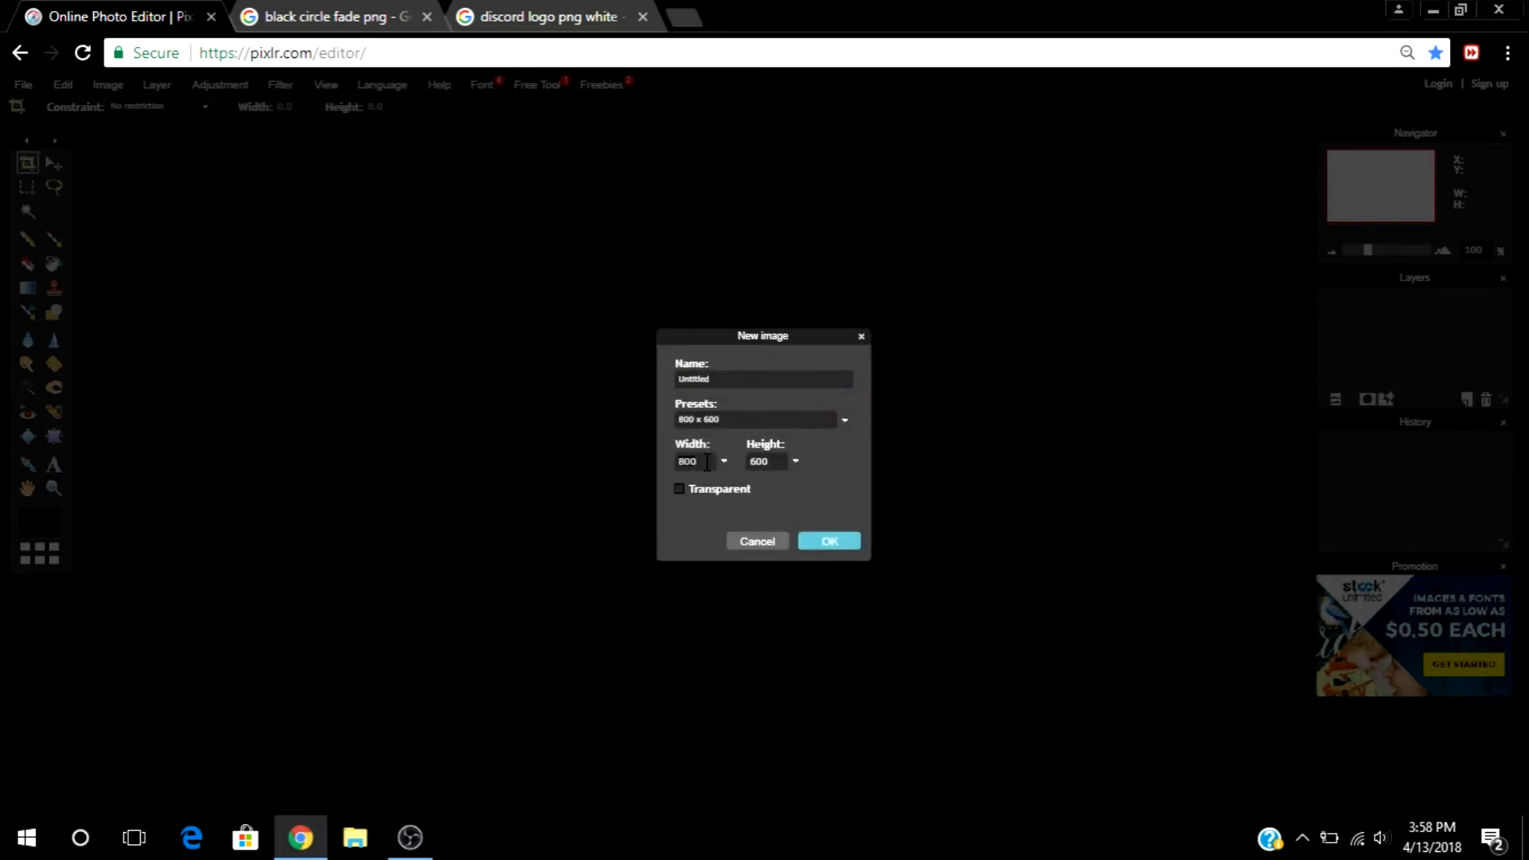
pyautogui.write('2560')
pyautogui.doubleClick(773, 461)
pyautogui.write('1440')
pyautogui.click(829, 541)
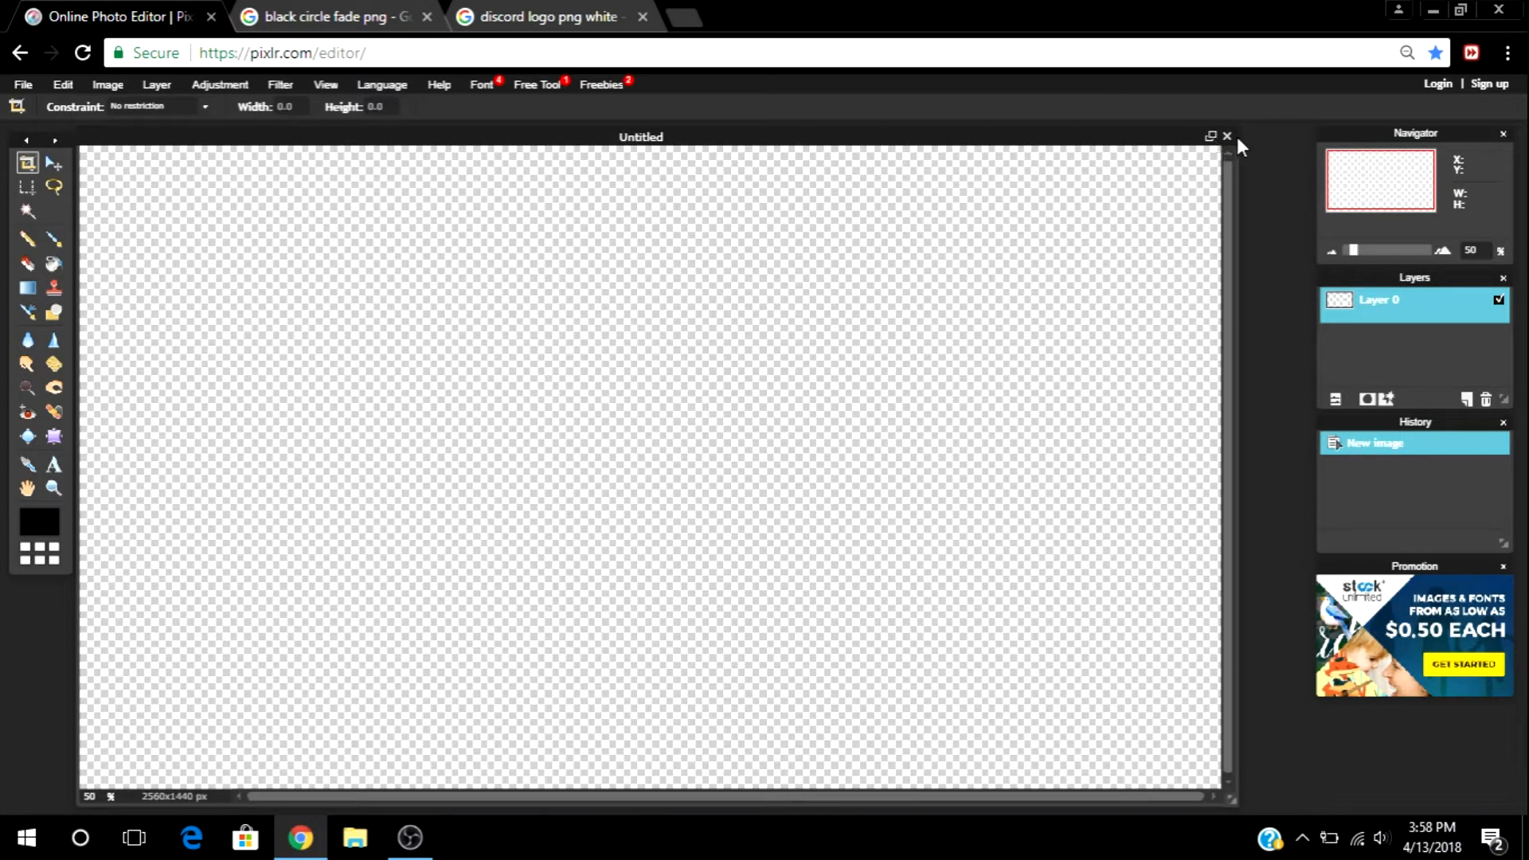
# Step: Maximize the image window and close the Promotion panel
pyautogui.click(1211, 137)
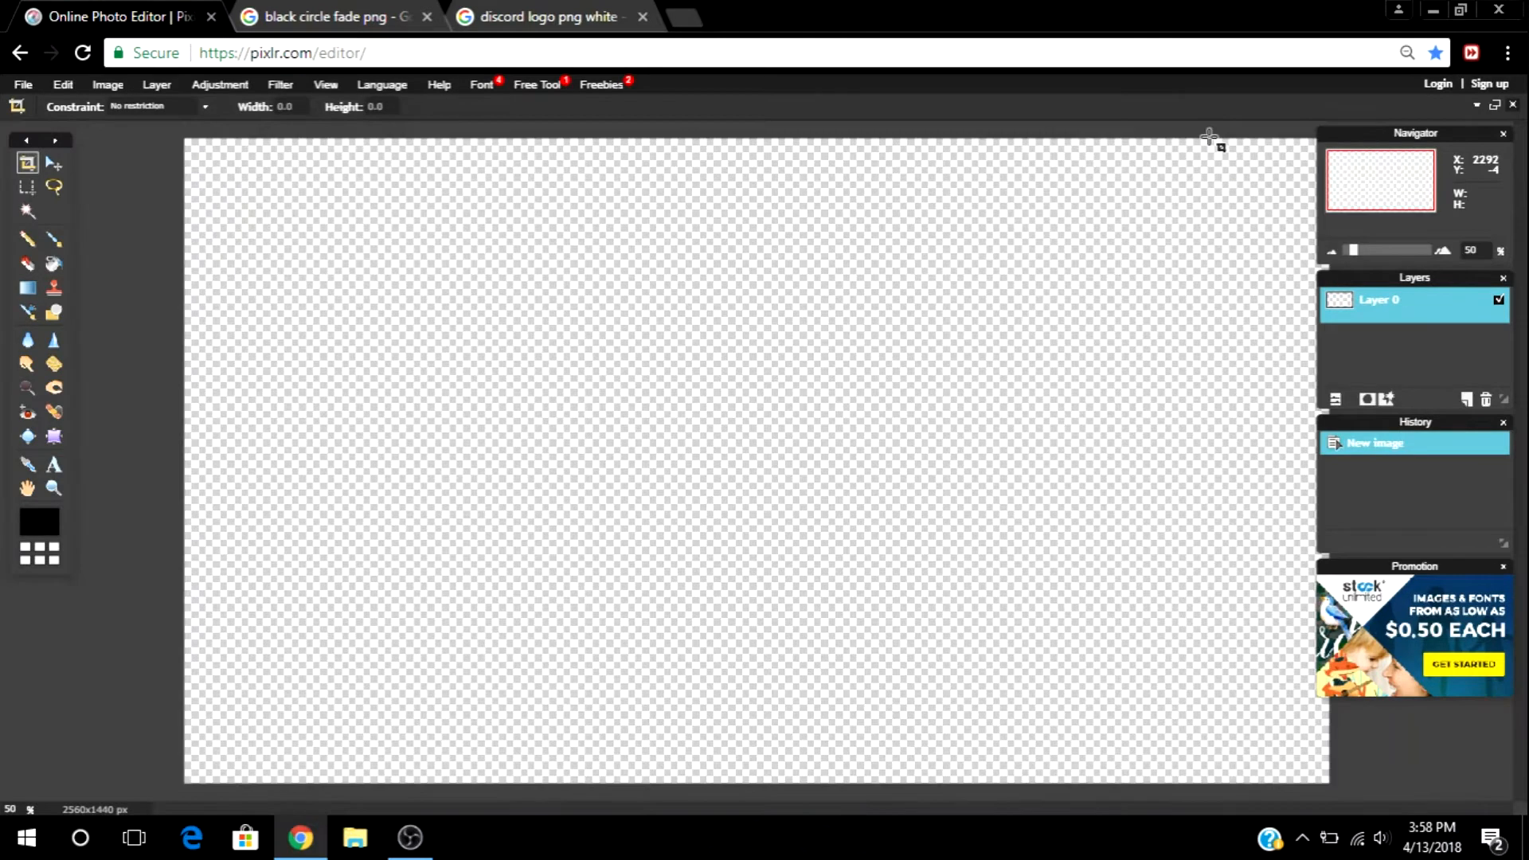
pyautogui.click(1503, 566)
# Step: Rearrange the History, Layers and Navigator panels to uncover more of the canvas, and lengthen the Layers panel
pyautogui.moveTo(1448, 425); pyautogui.dragTo(1451, 502)
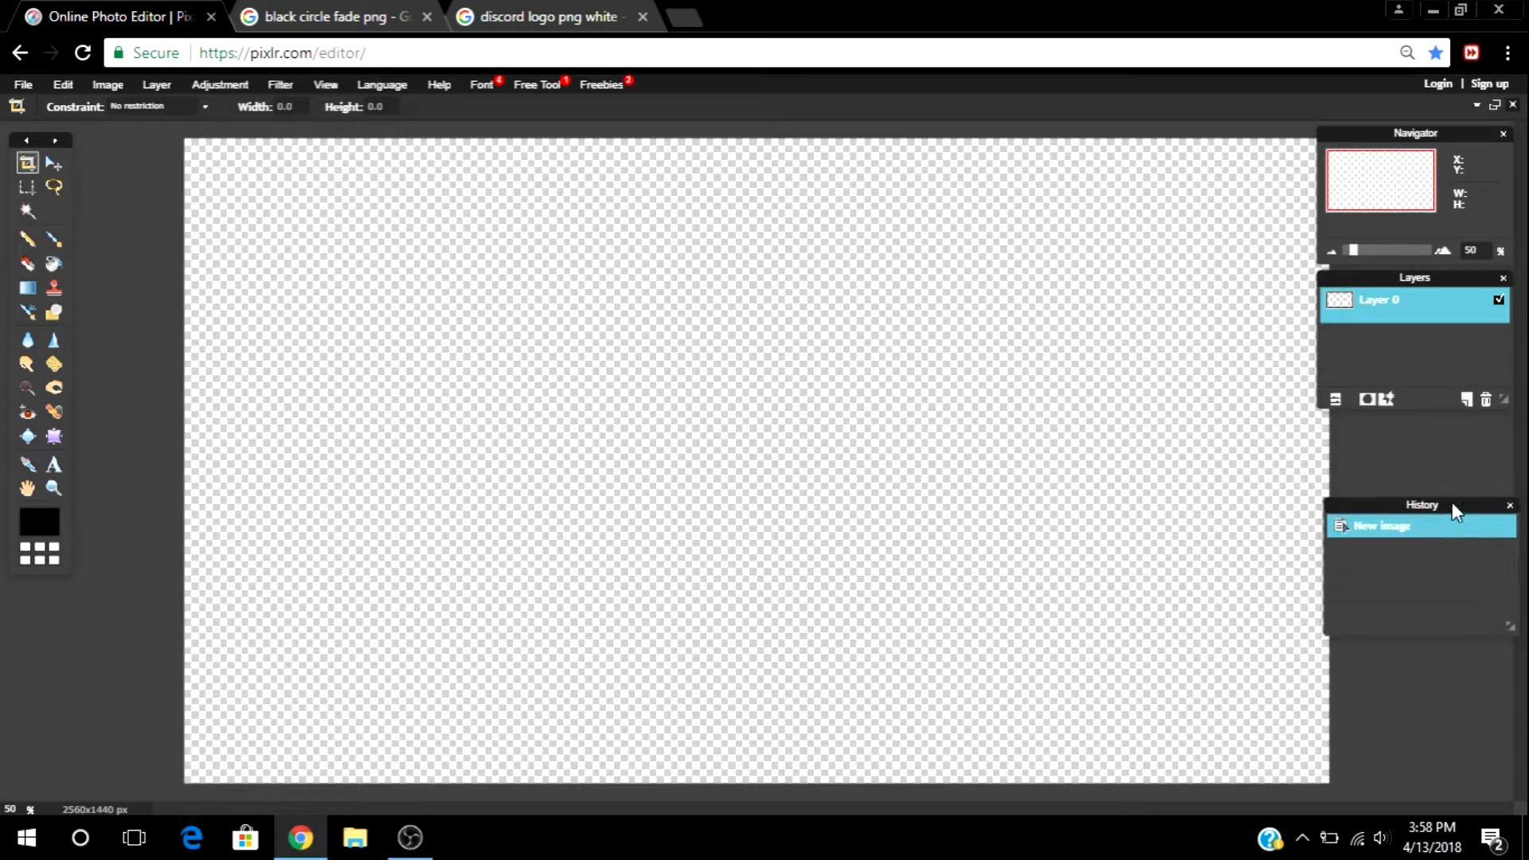
pyautogui.moveTo(1428, 280); pyautogui.dragTo(1442, 280)
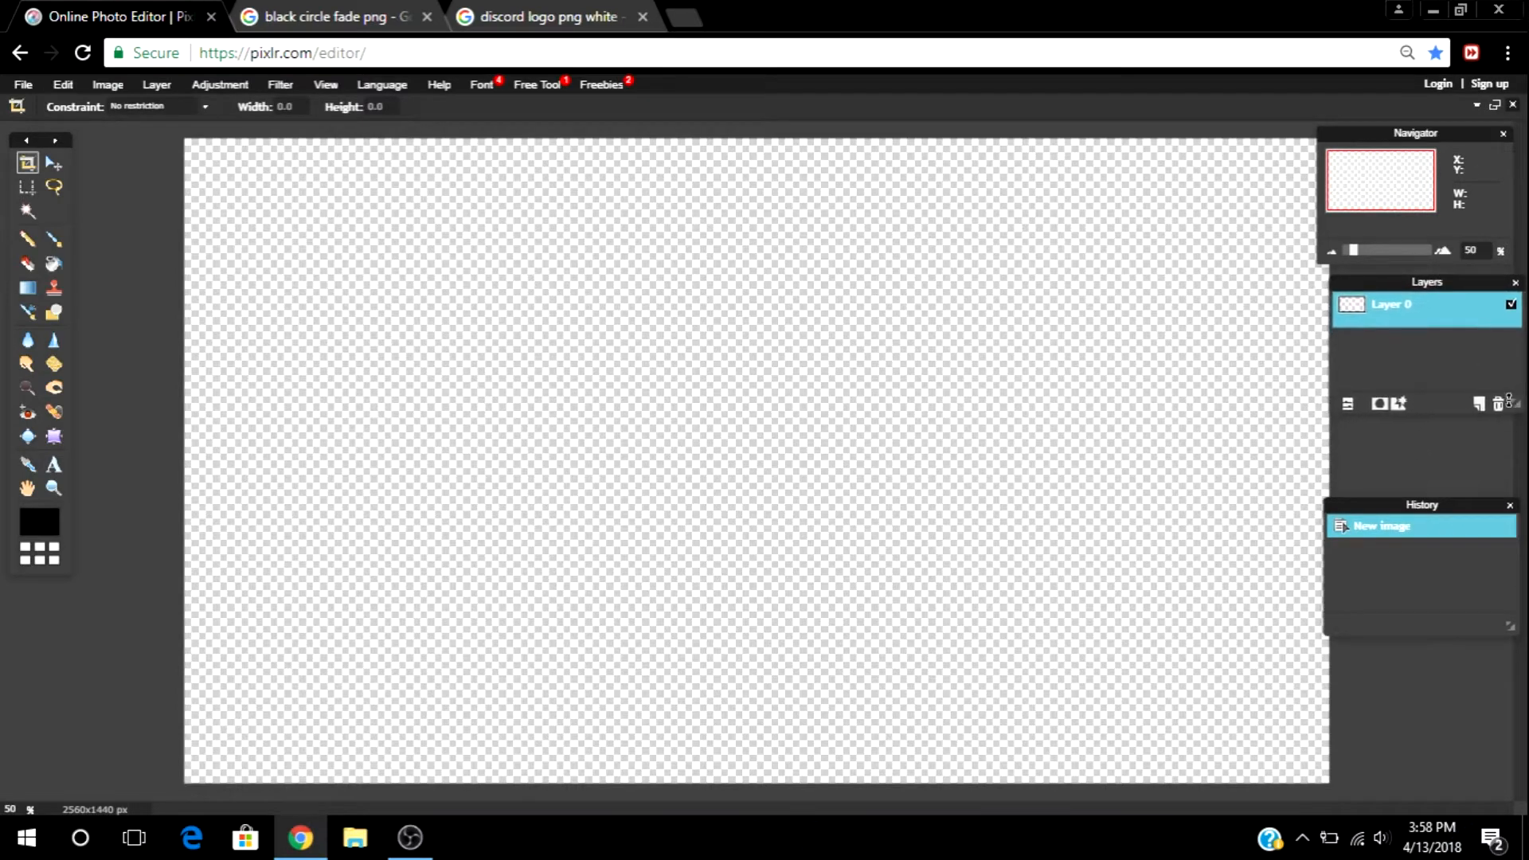
pyautogui.moveTo(1517, 403); pyautogui.dragTo(1517, 459)
pyautogui.moveTo(1457, 507); pyautogui.dragTo(1467, 571)
pyautogui.moveTo(1518, 461); pyautogui.dragTo(1516, 507)
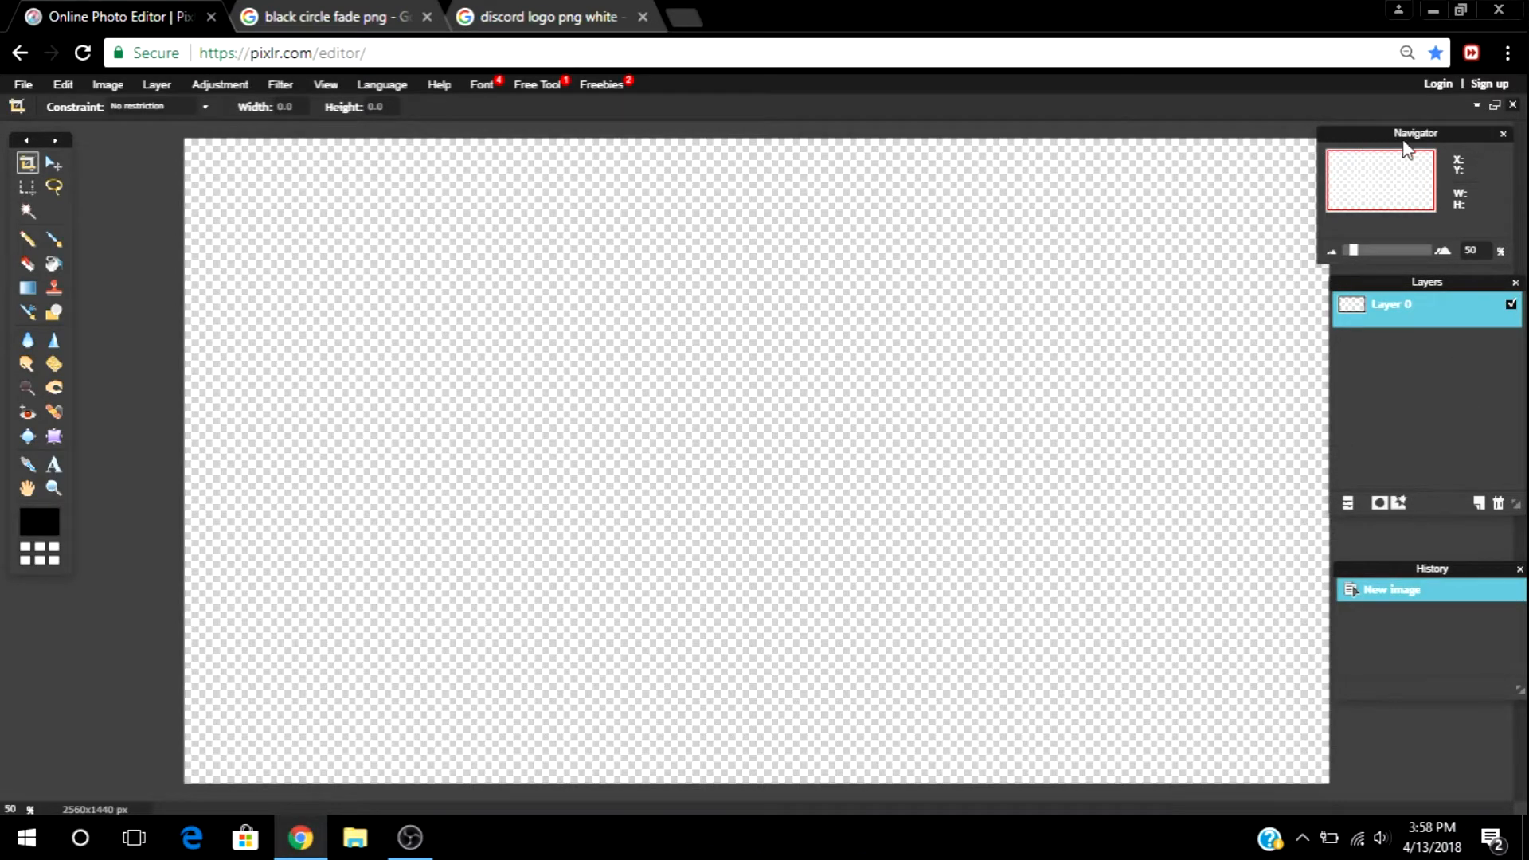
pyautogui.moveTo(1408, 134); pyautogui.dragTo(1424, 130)
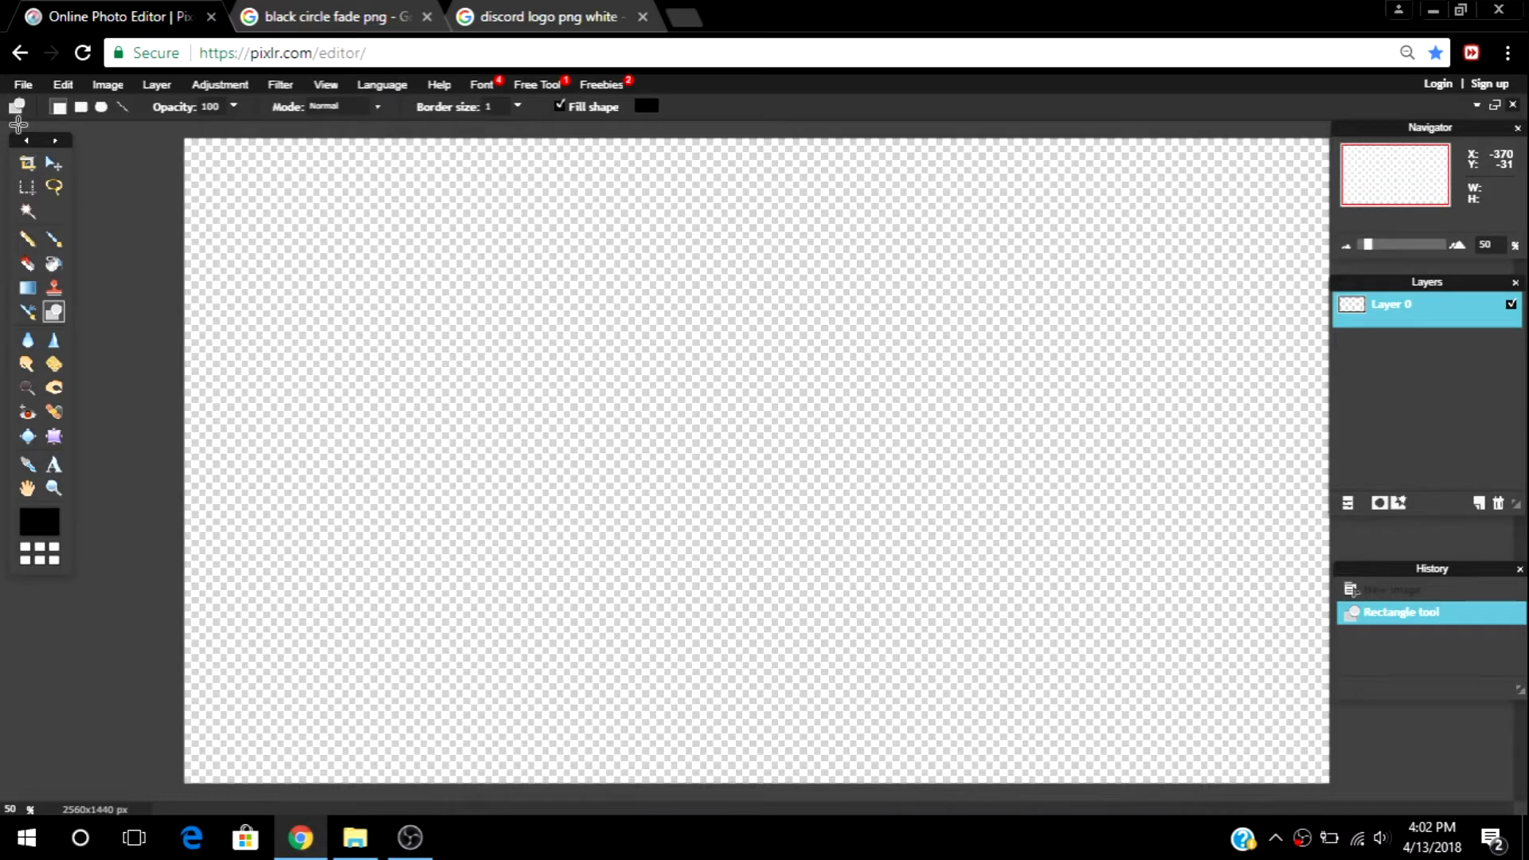
# Step: Add the channel banner size template image from the For channel folder as a layer
pyautogui.click(155, 84)
pyautogui.click(184, 159)
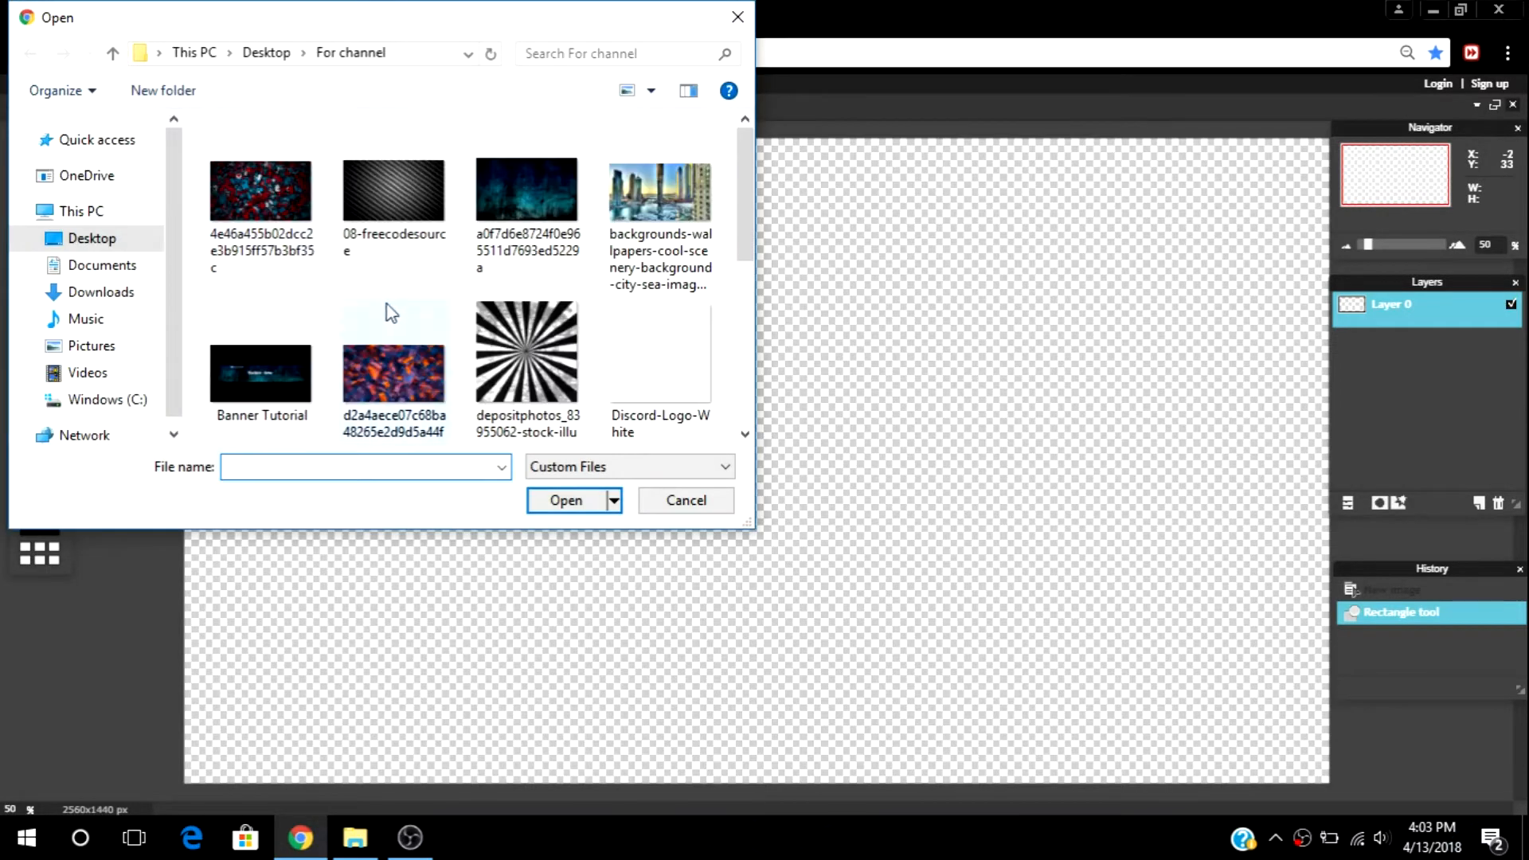
pyautogui.scroll(-3, 404, 284)
pyautogui.doubleClick(279, 229)
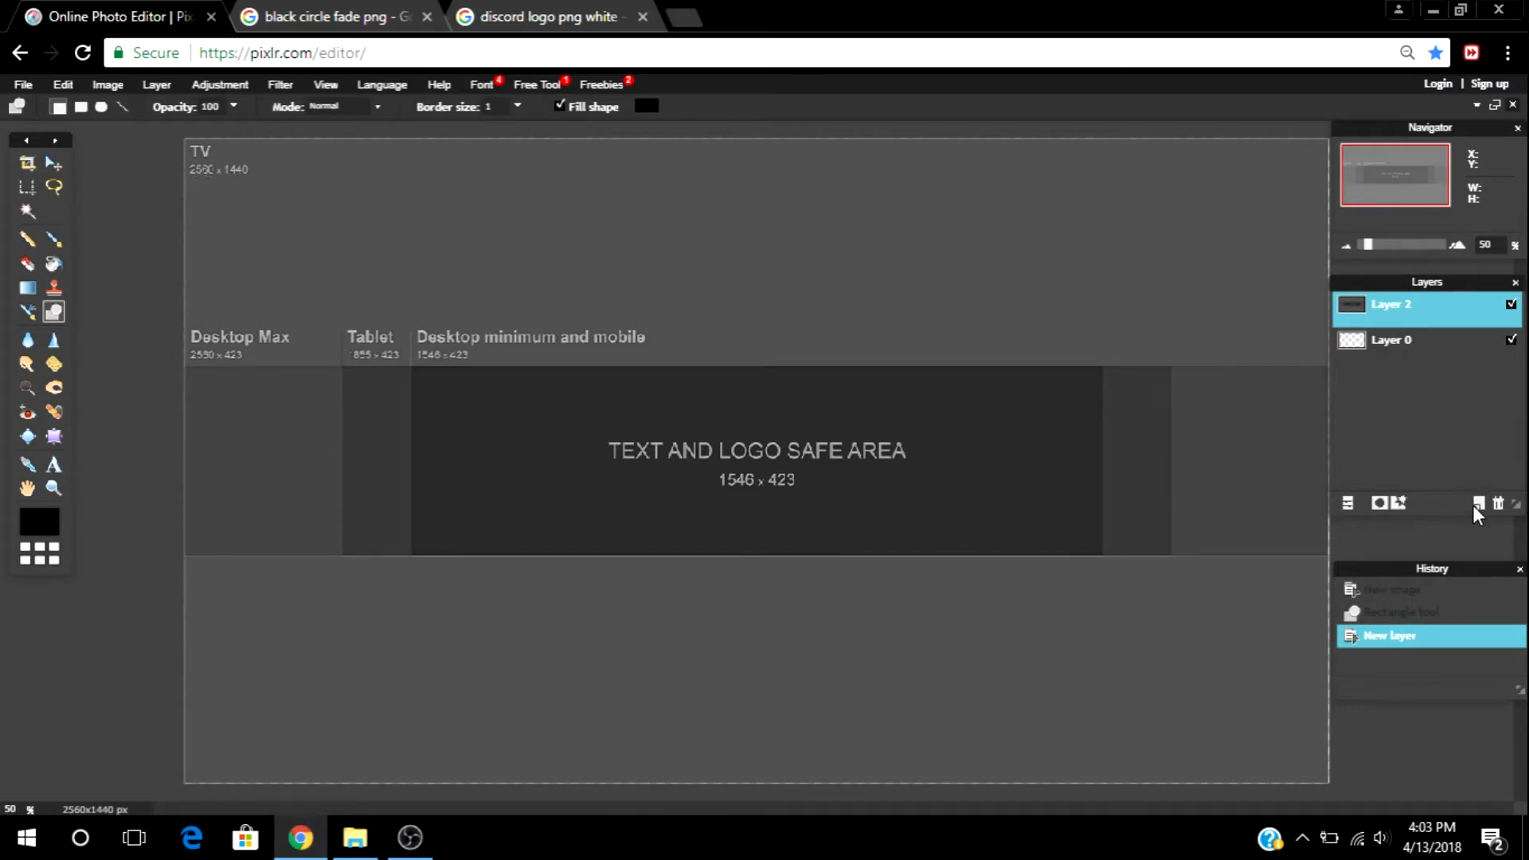
# Step: On a new layer, draw filled black rectangles covering the template areas above and below the 423-pixel-high desktop band
pyautogui.moveTo(1429, 293)
pyautogui.mouseDown()
pyautogui.moveTo(1388, 315)
pyautogui.moveTo(1425, 297)
pyautogui.mouseUp()
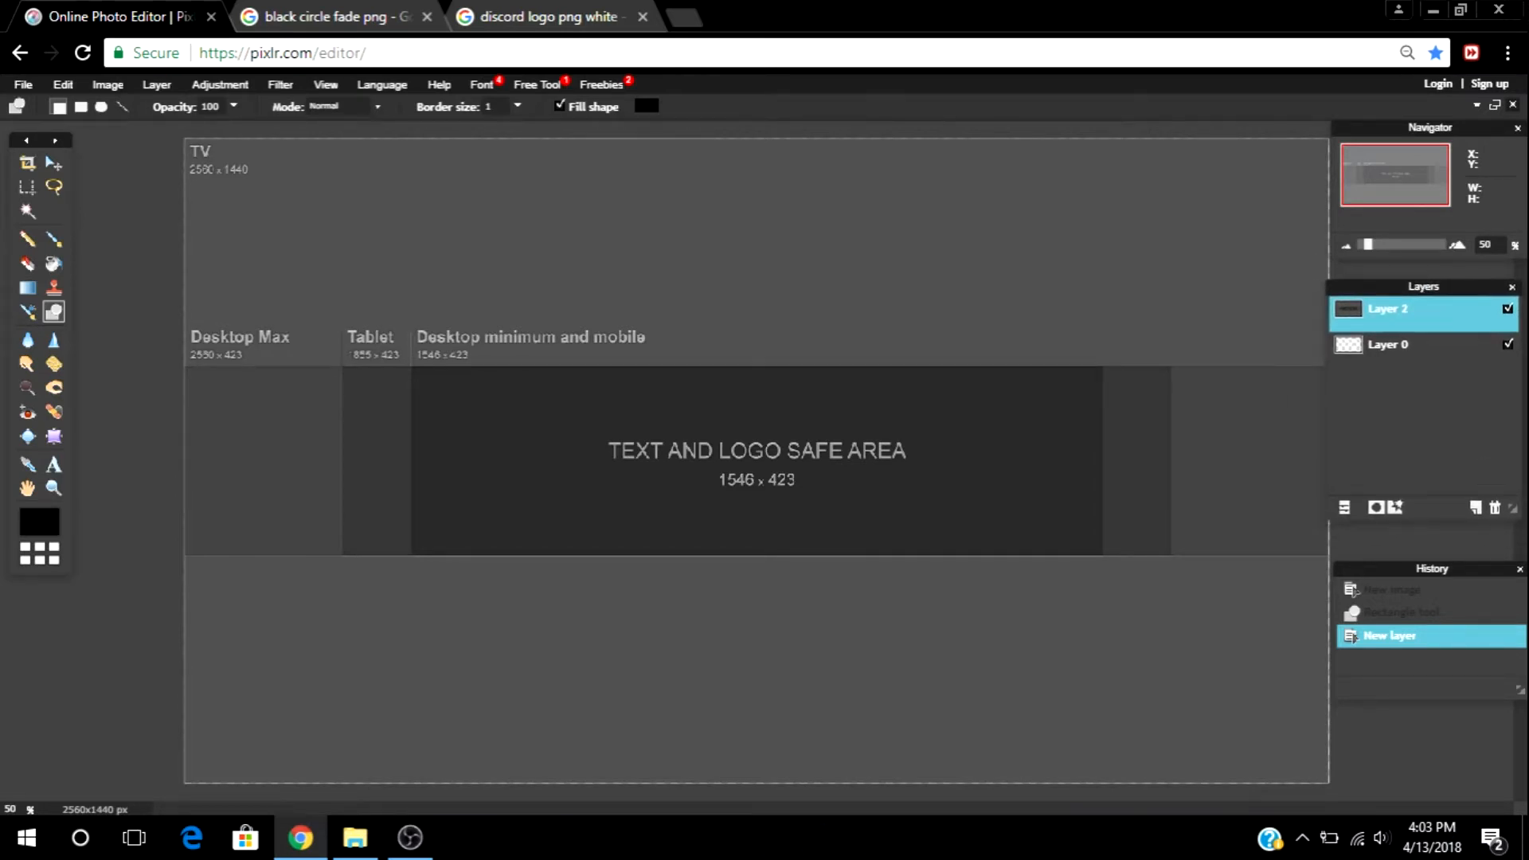
pyautogui.click(1476, 510)
pyautogui.click(170, 249)
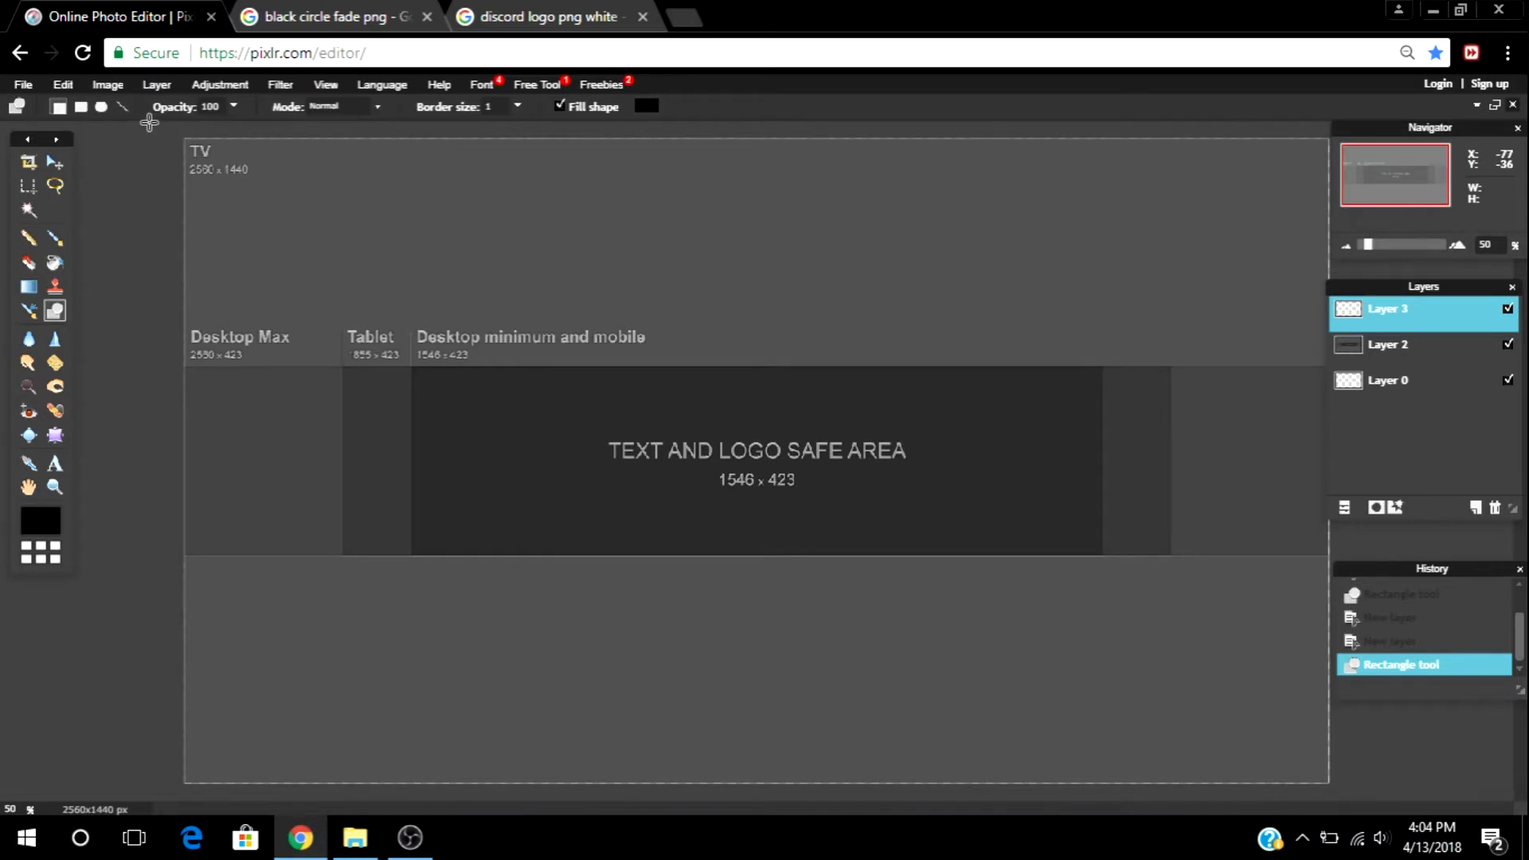
pyautogui.moveTo(149, 121); pyautogui.dragTo(1367, 372)
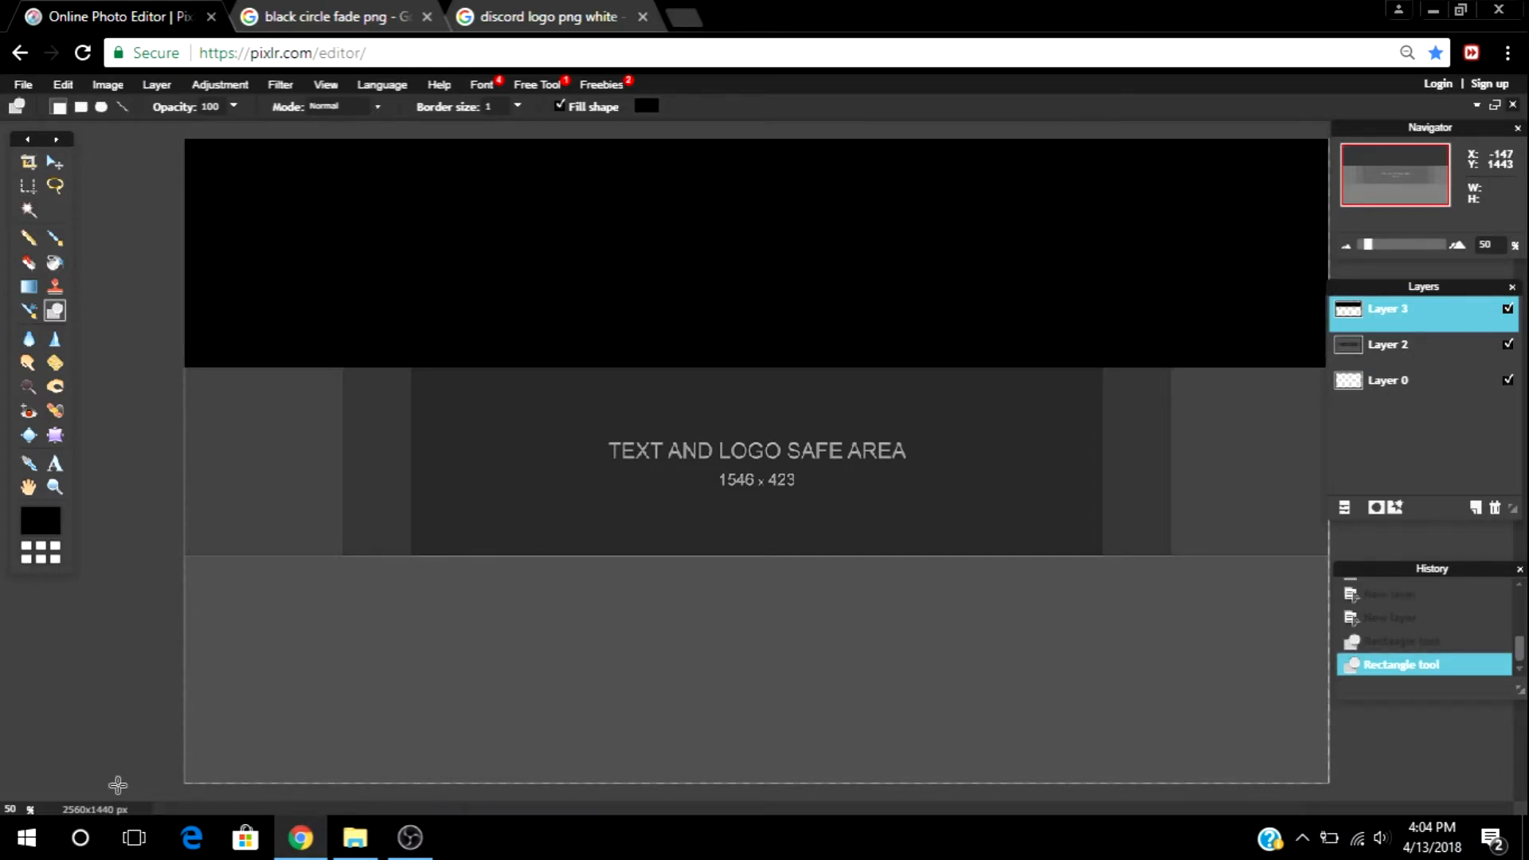
pyautogui.moveTo(118, 785); pyautogui.dragTo(1353, 555)
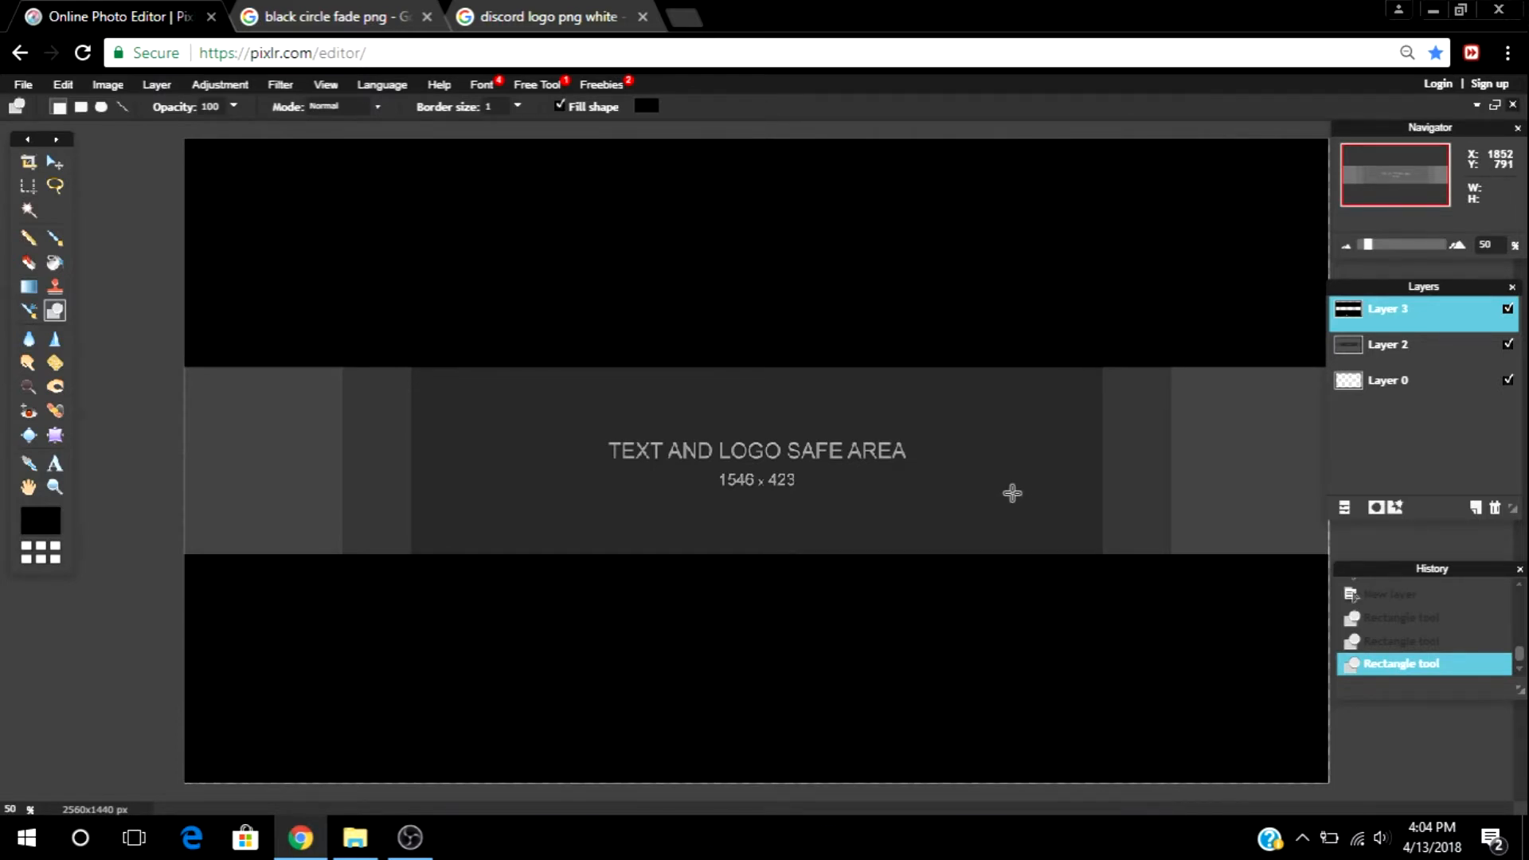
# Step: Add the text "MineCrack - Gaming" in the safe area using the Againts font at size 95
pyautogui.click(55, 466)
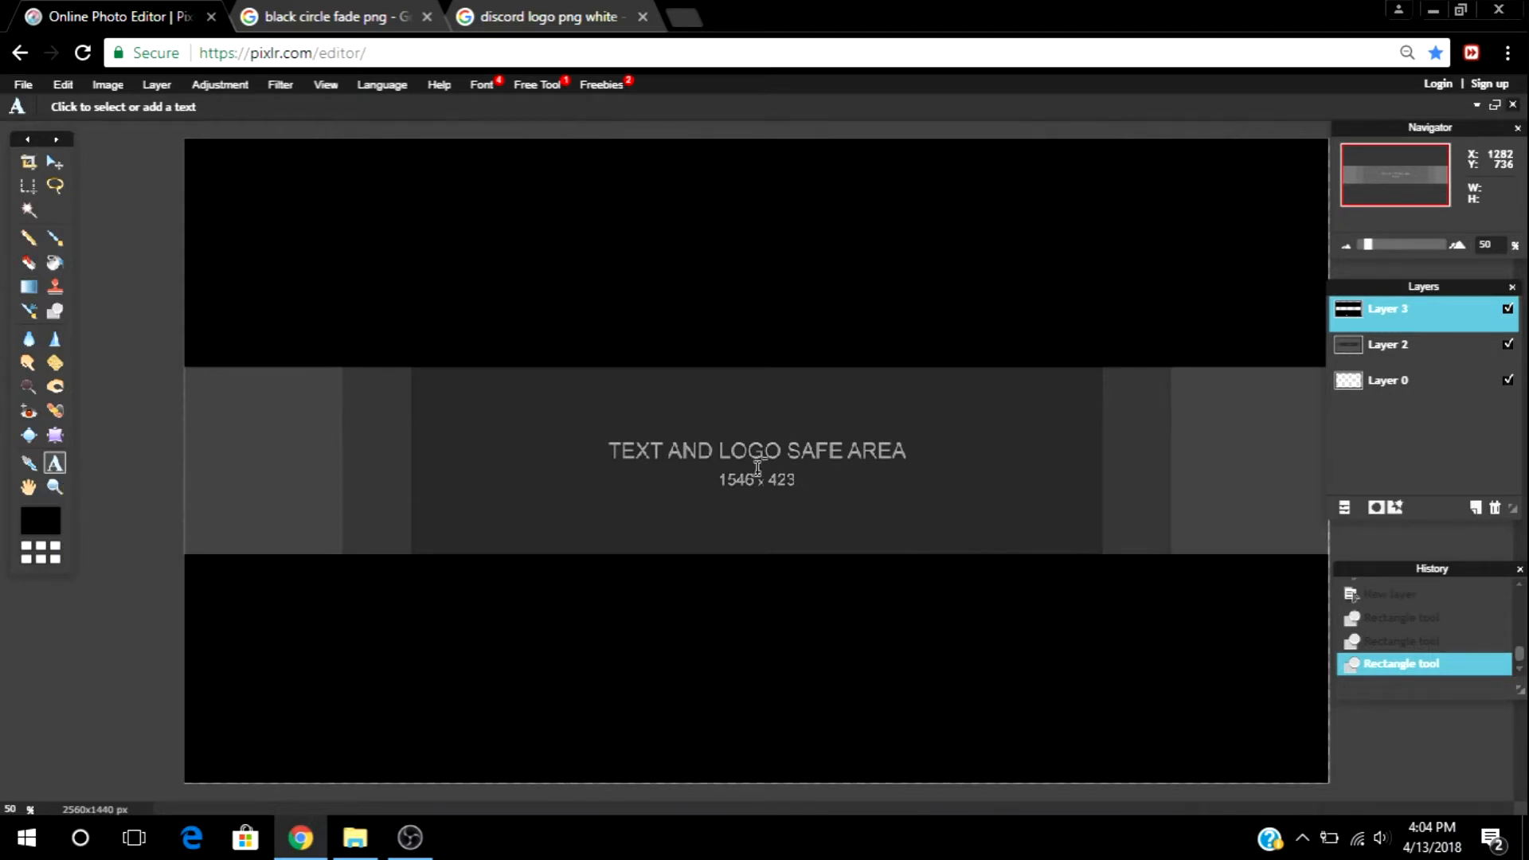
pyautogui.click(759, 425)
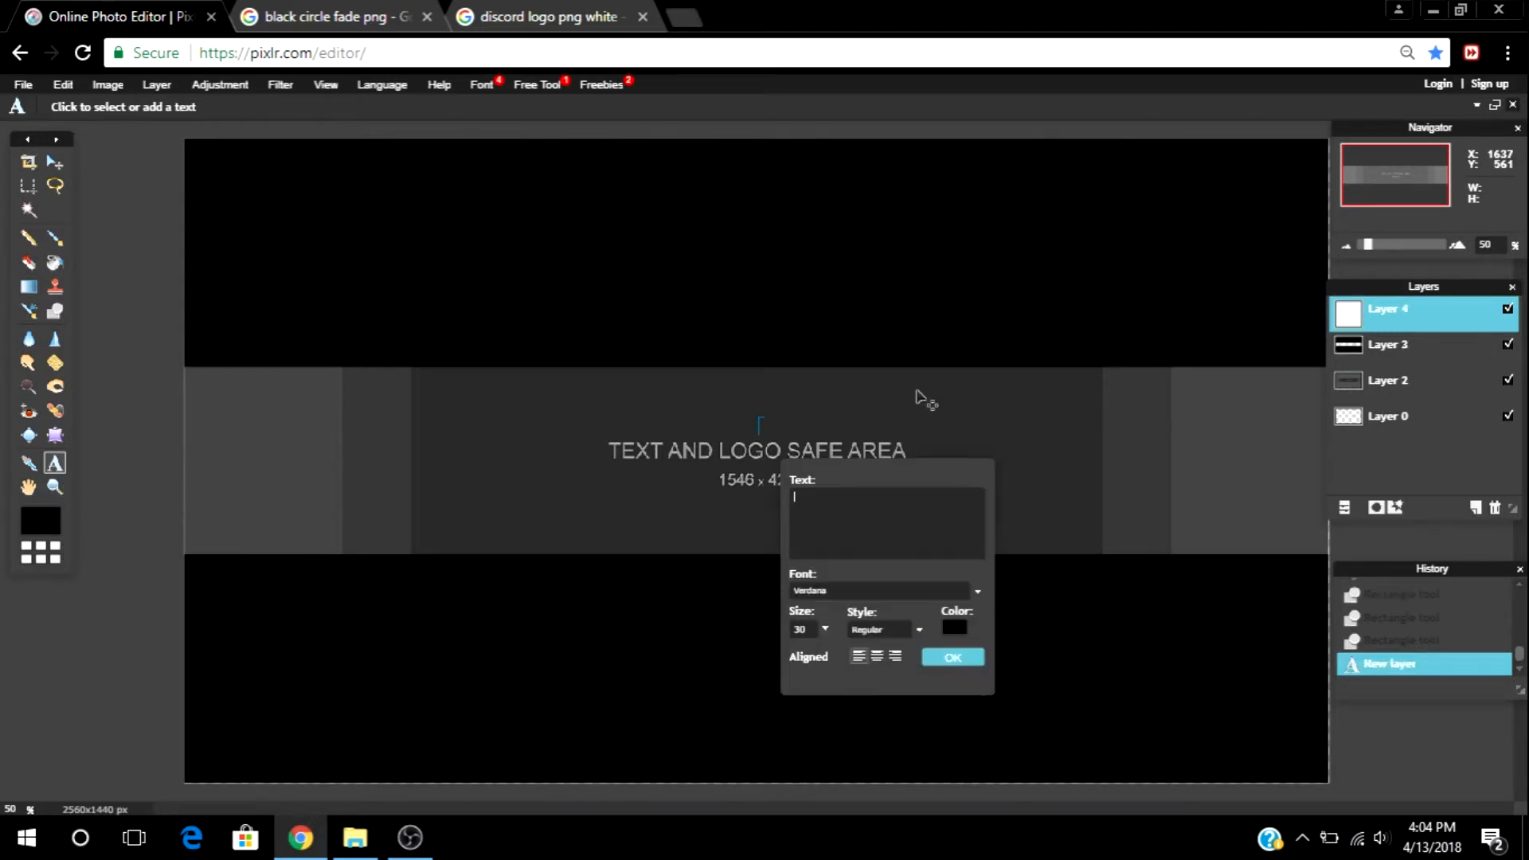
pyautogui.write('MineCrack - Gaming')
pyautogui.click(961, 590)
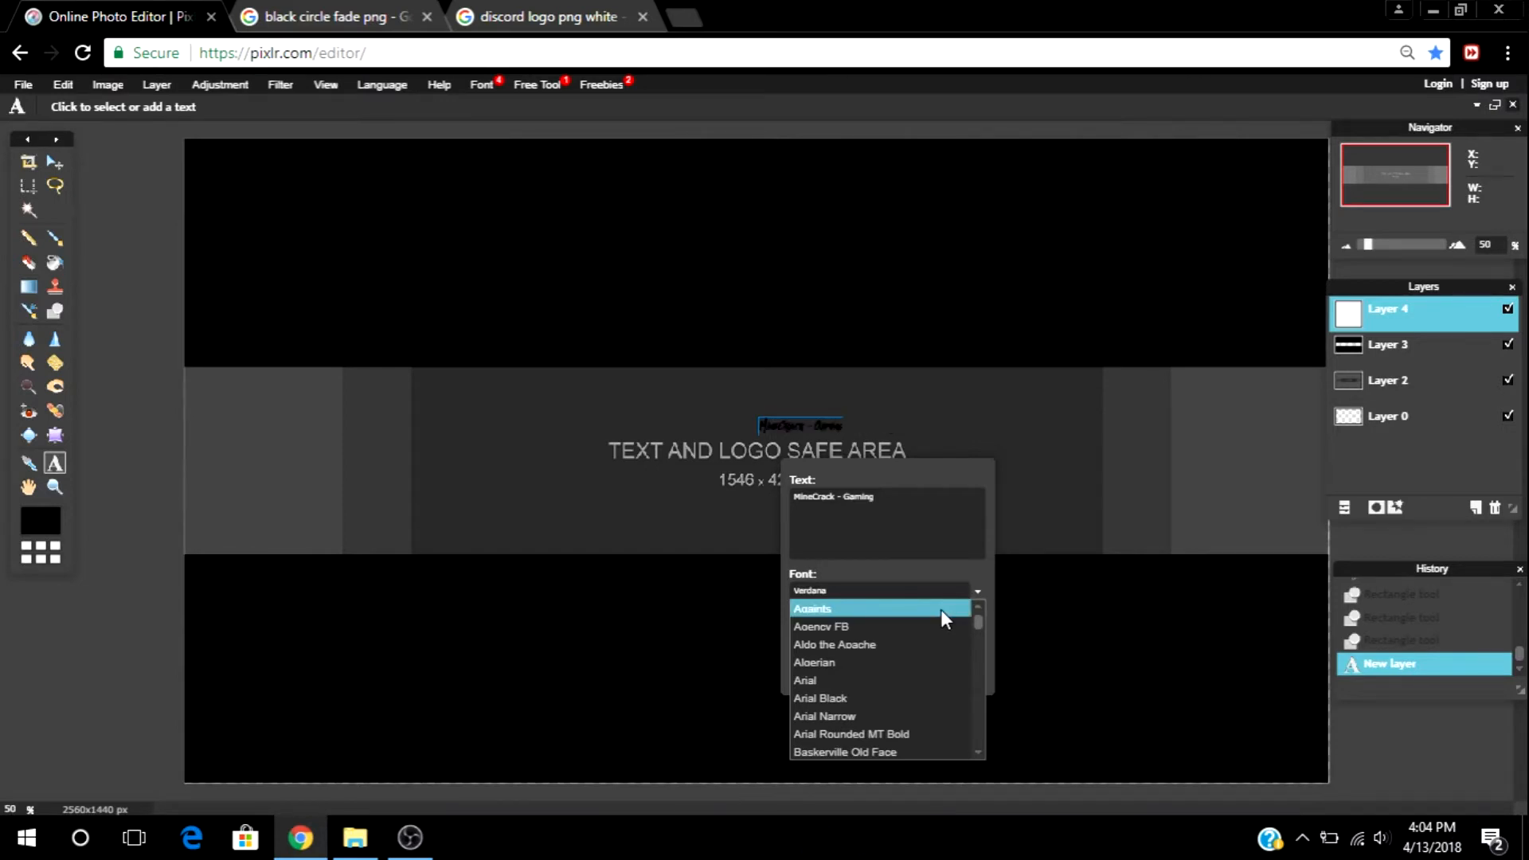
pyautogui.click(945, 608)
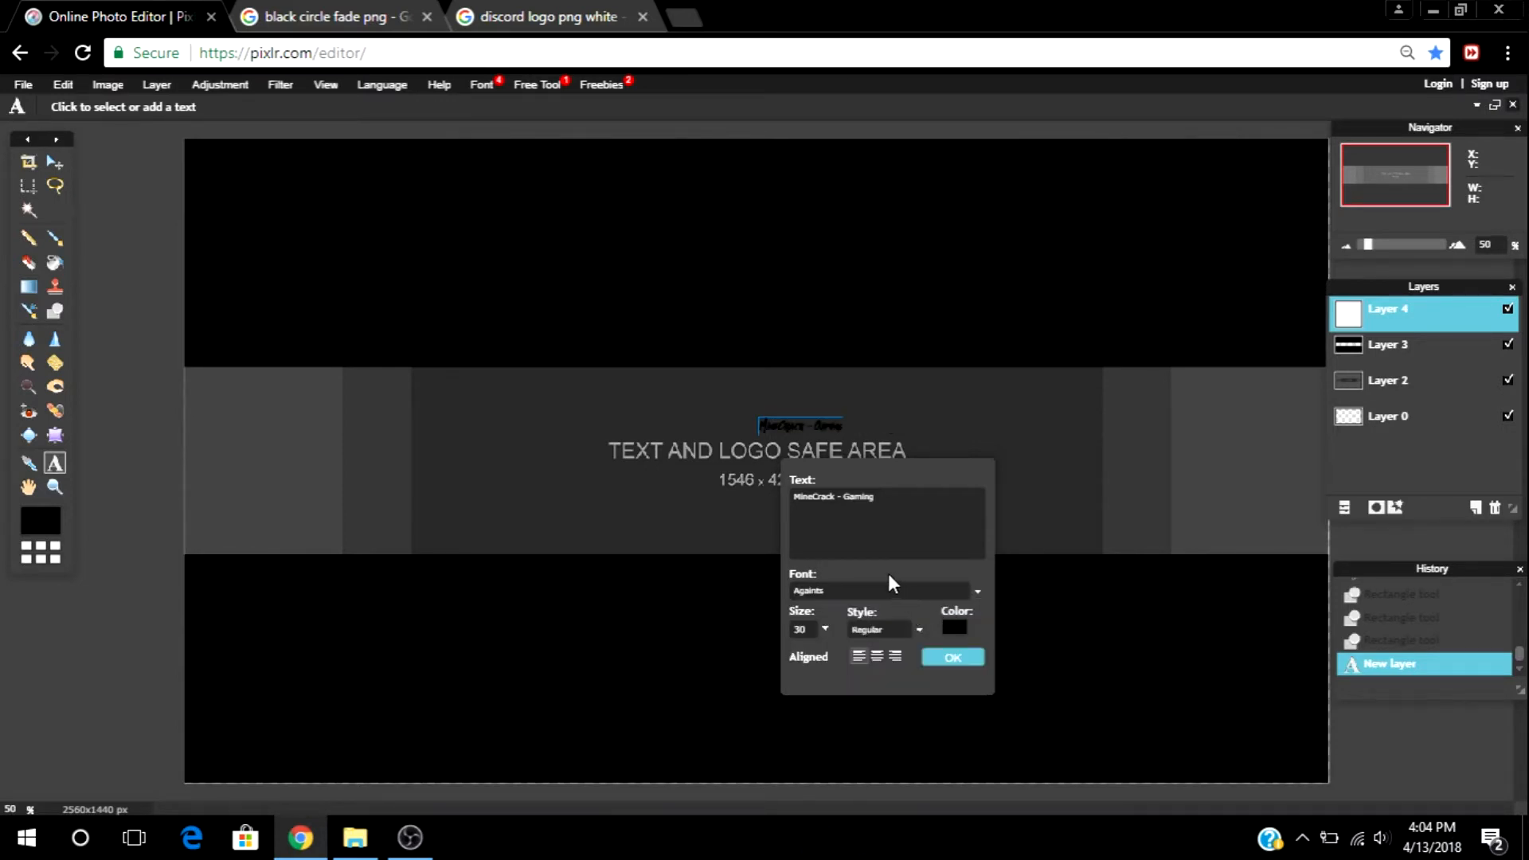
pyautogui.click(812, 630)
pyautogui.write('95')
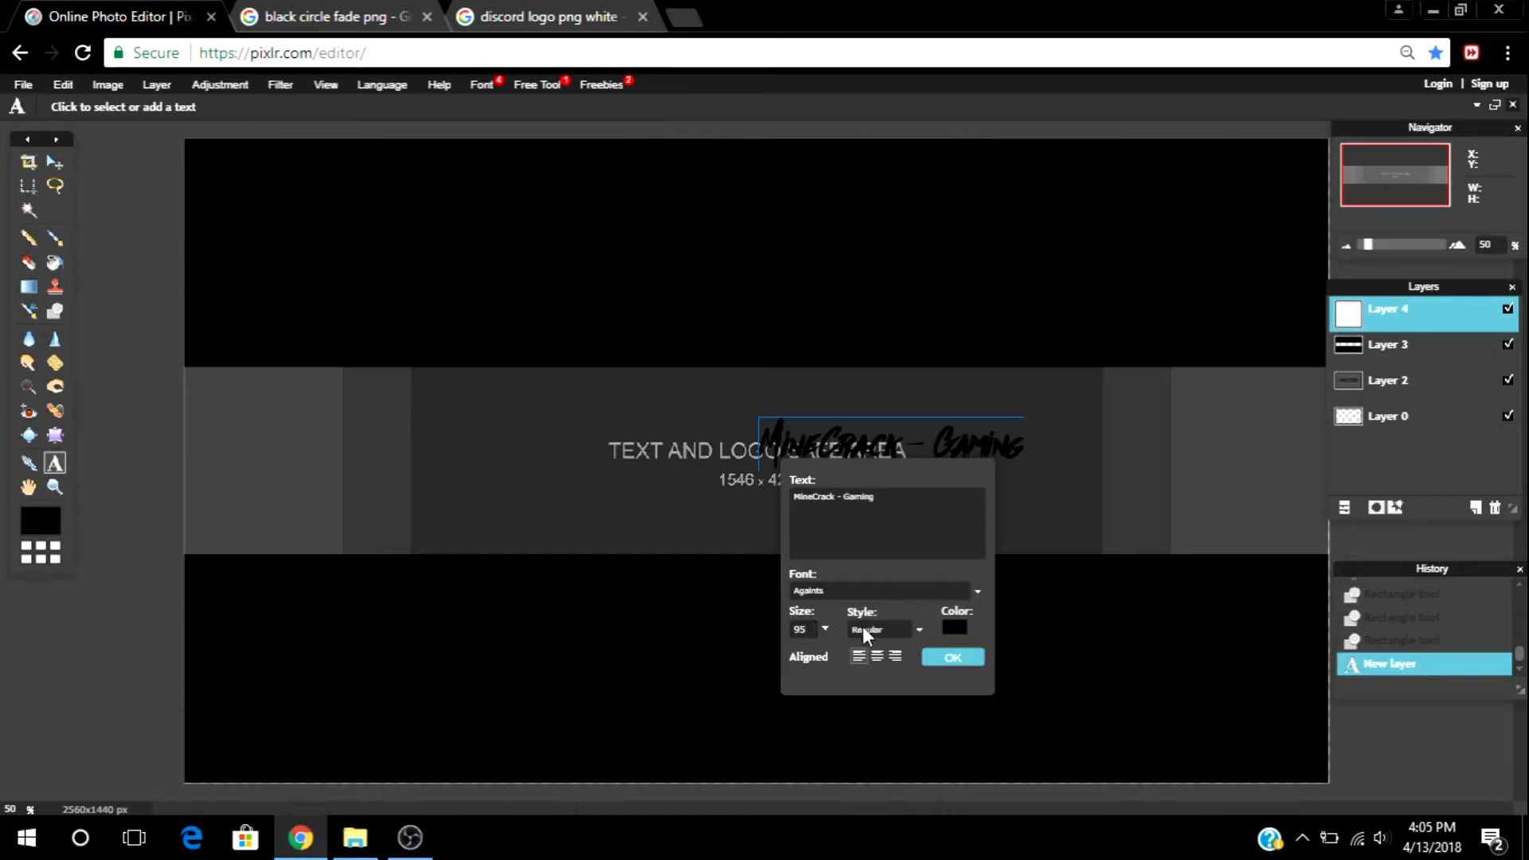
# Step: Change the "MineCrack - Gaming" text colour to white and centre the text in the safe area
pyautogui.click(957, 625)
pyautogui.click(662, 335)
pyautogui.moveTo(661, 334); pyautogui.dragTo(657, 288)
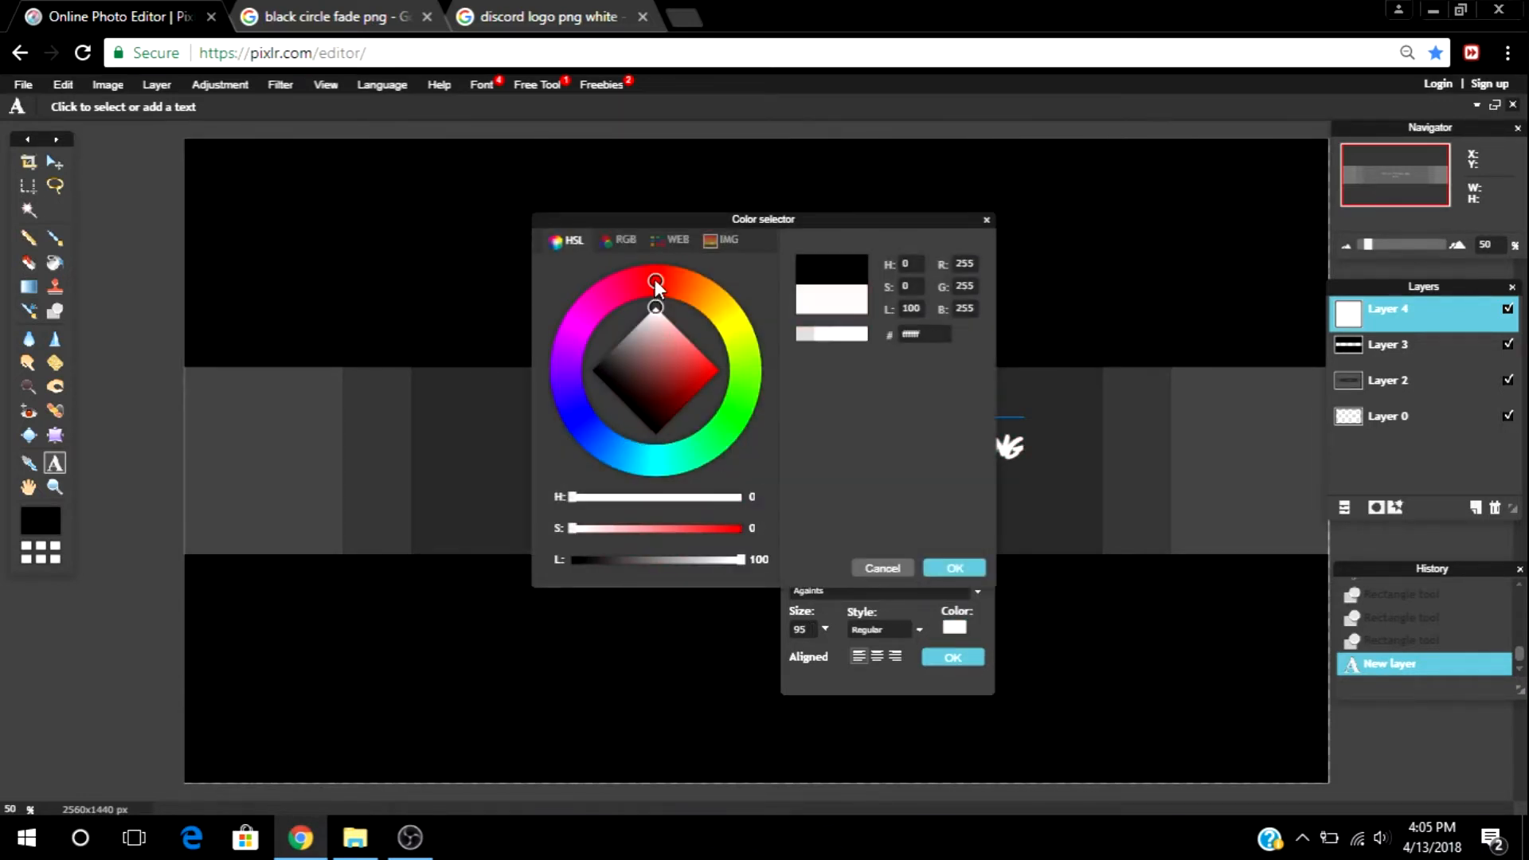
pyautogui.click(955, 568)
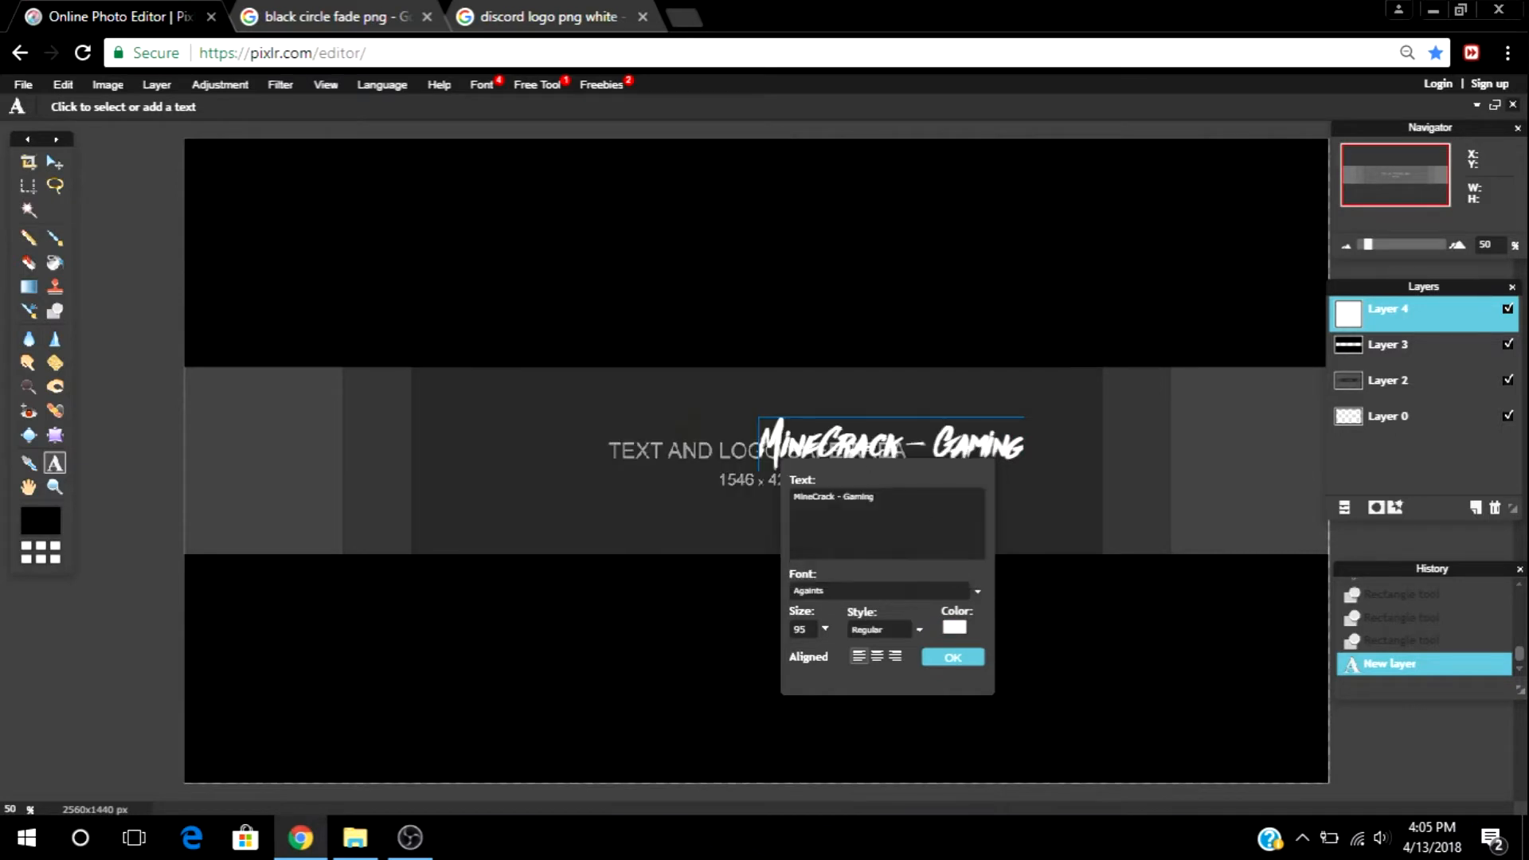
pyautogui.click(45, 157)
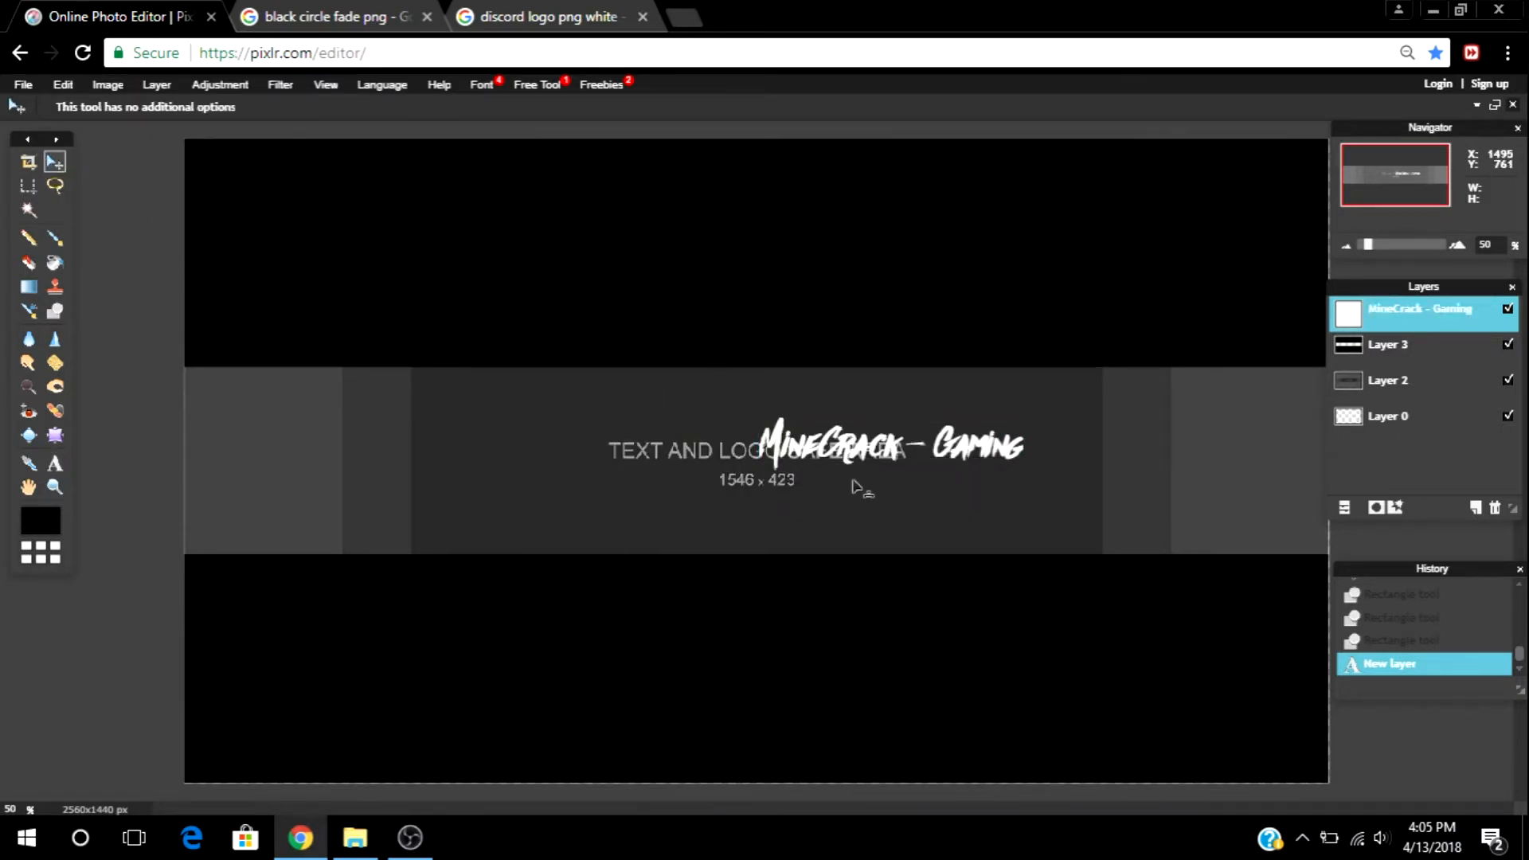
pyautogui.moveTo(864, 453); pyautogui.dragTo(729, 460)
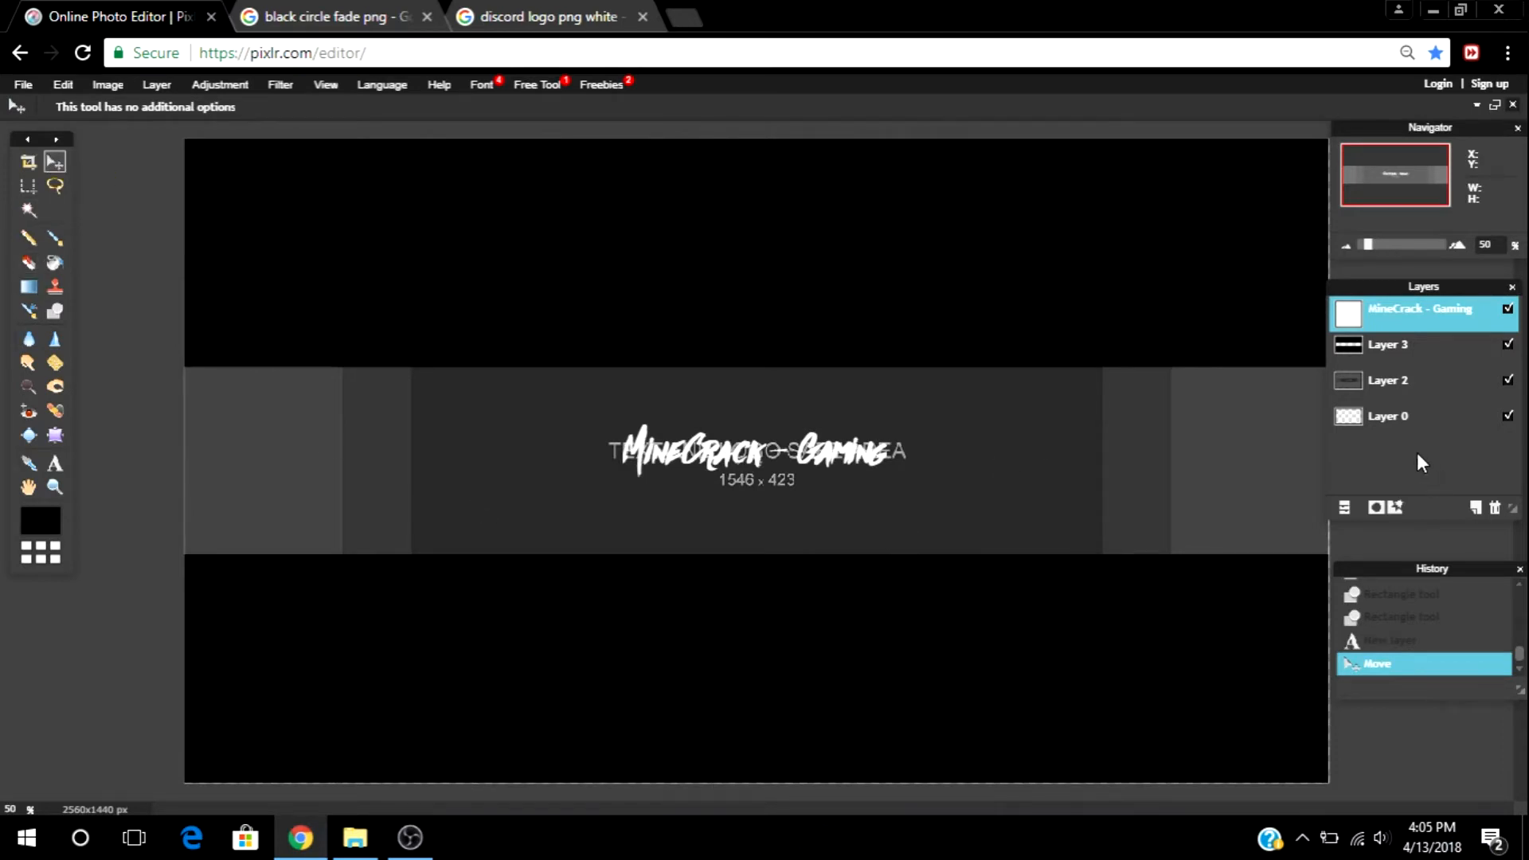
# Step: Apply a drop shadow to the "MineCrack - Gaming" layer with opacity 100, distance 10 and size 5
pyautogui.rightClick(1347, 326)
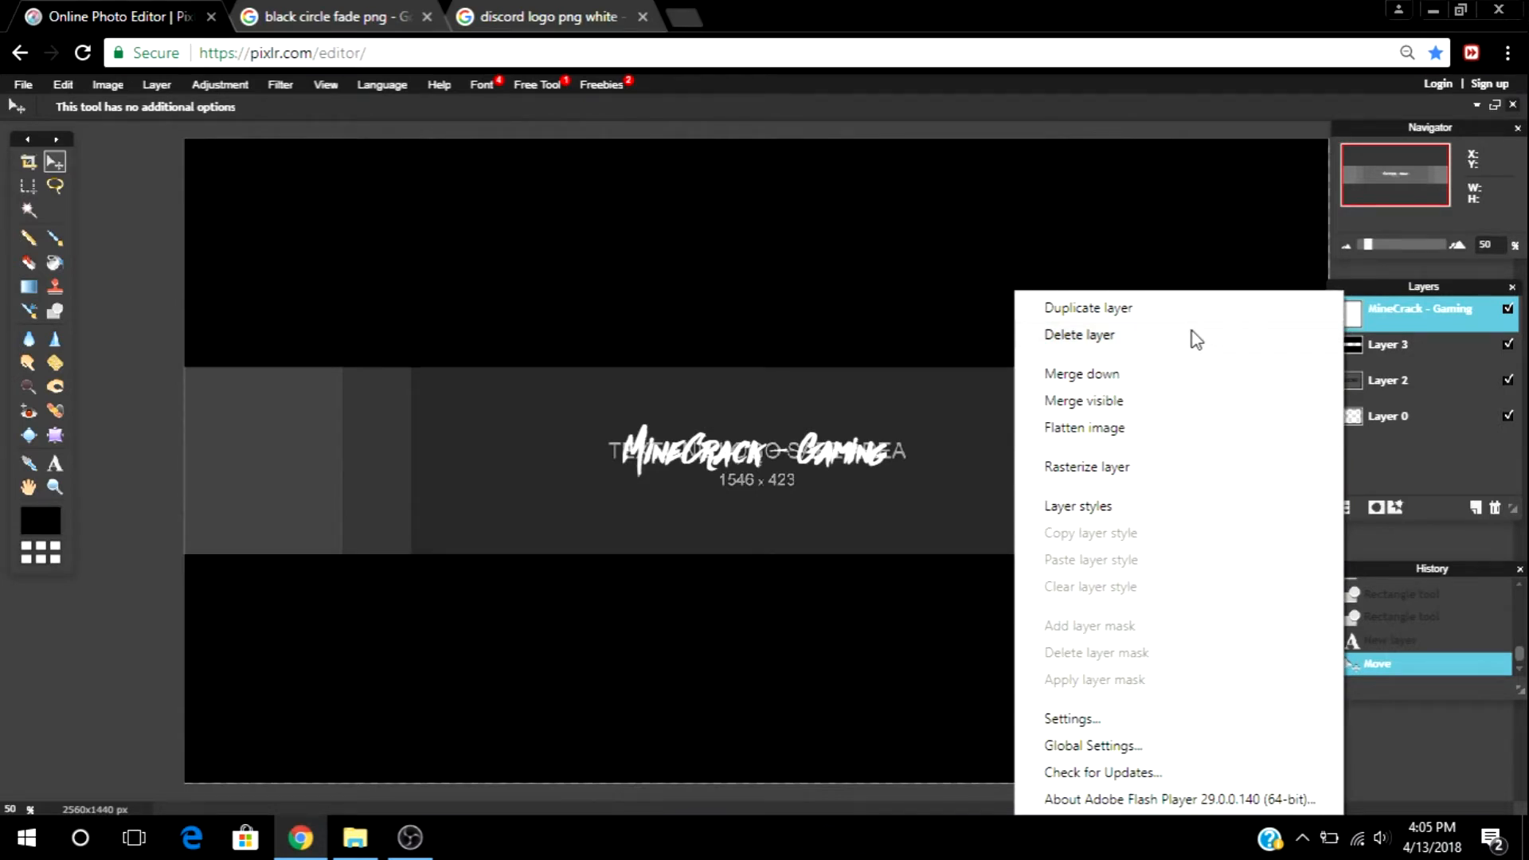
pyautogui.click(1193, 508)
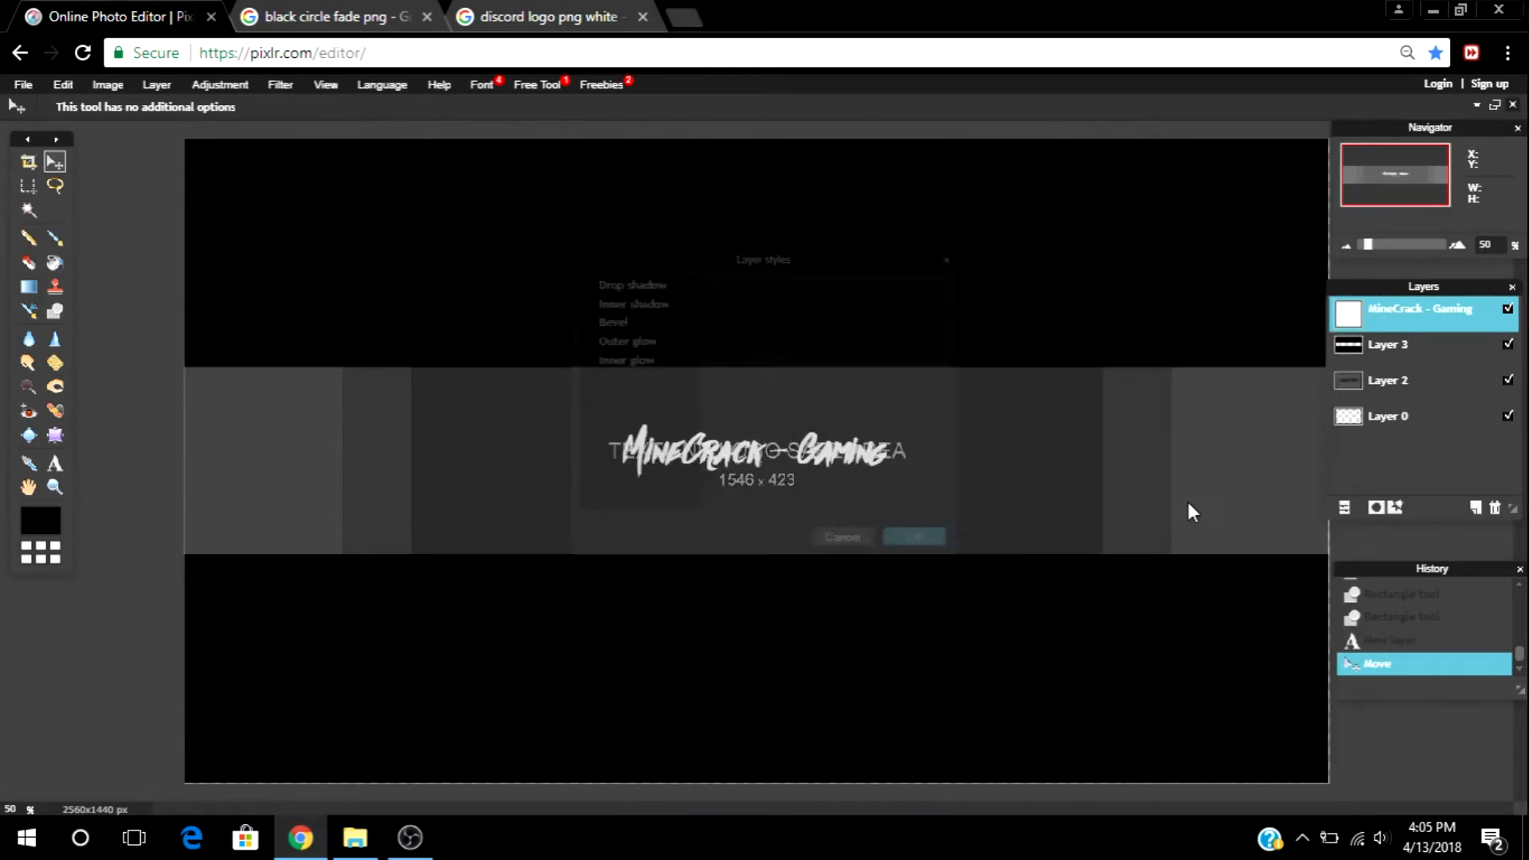
pyautogui.click(644, 284)
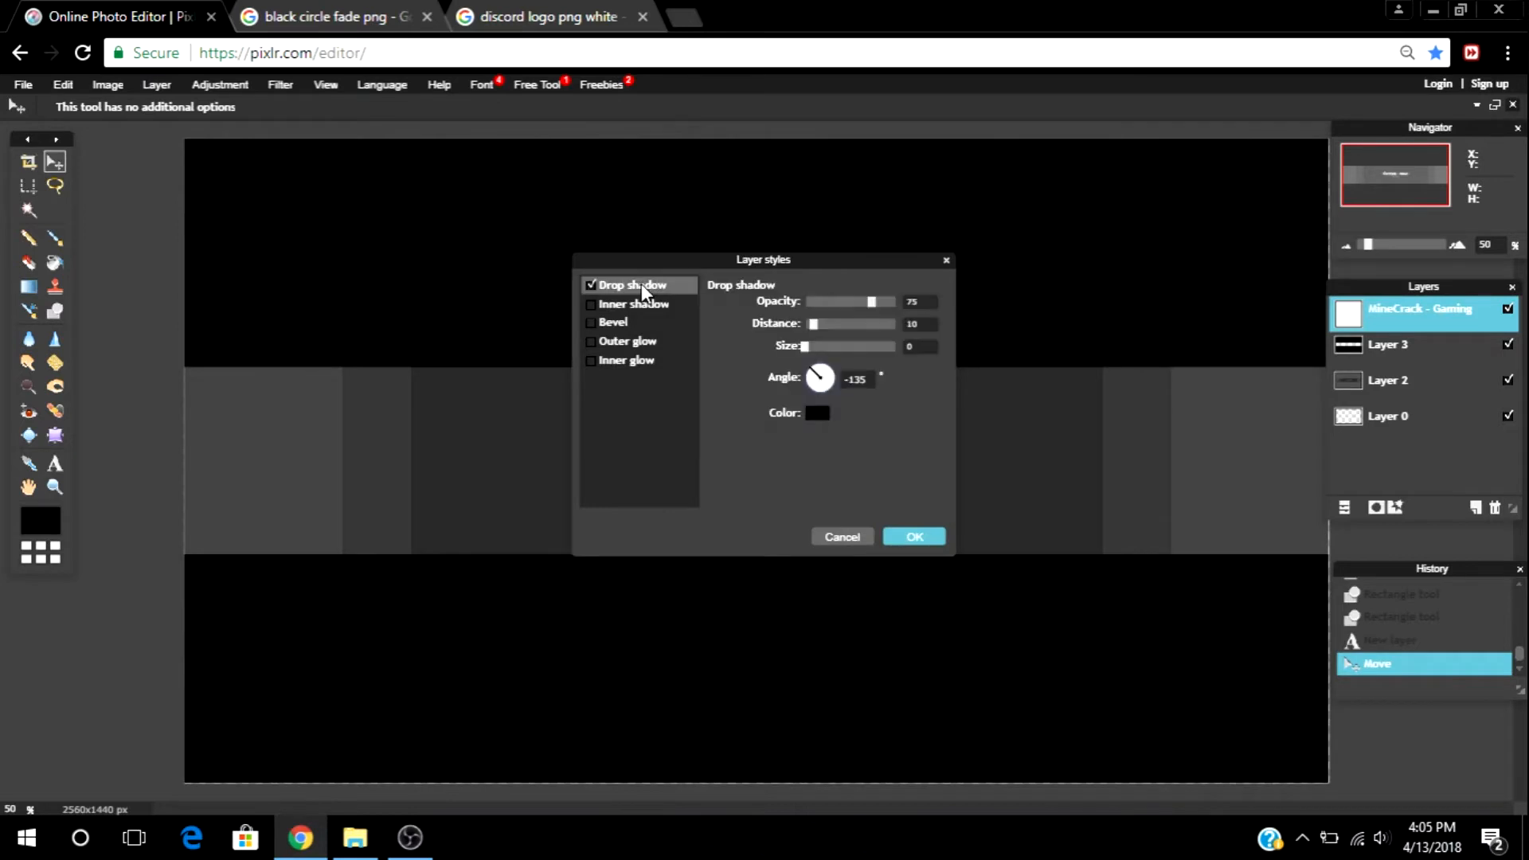
pyautogui.moveTo(883, 261); pyautogui.dragTo(1247, 254)
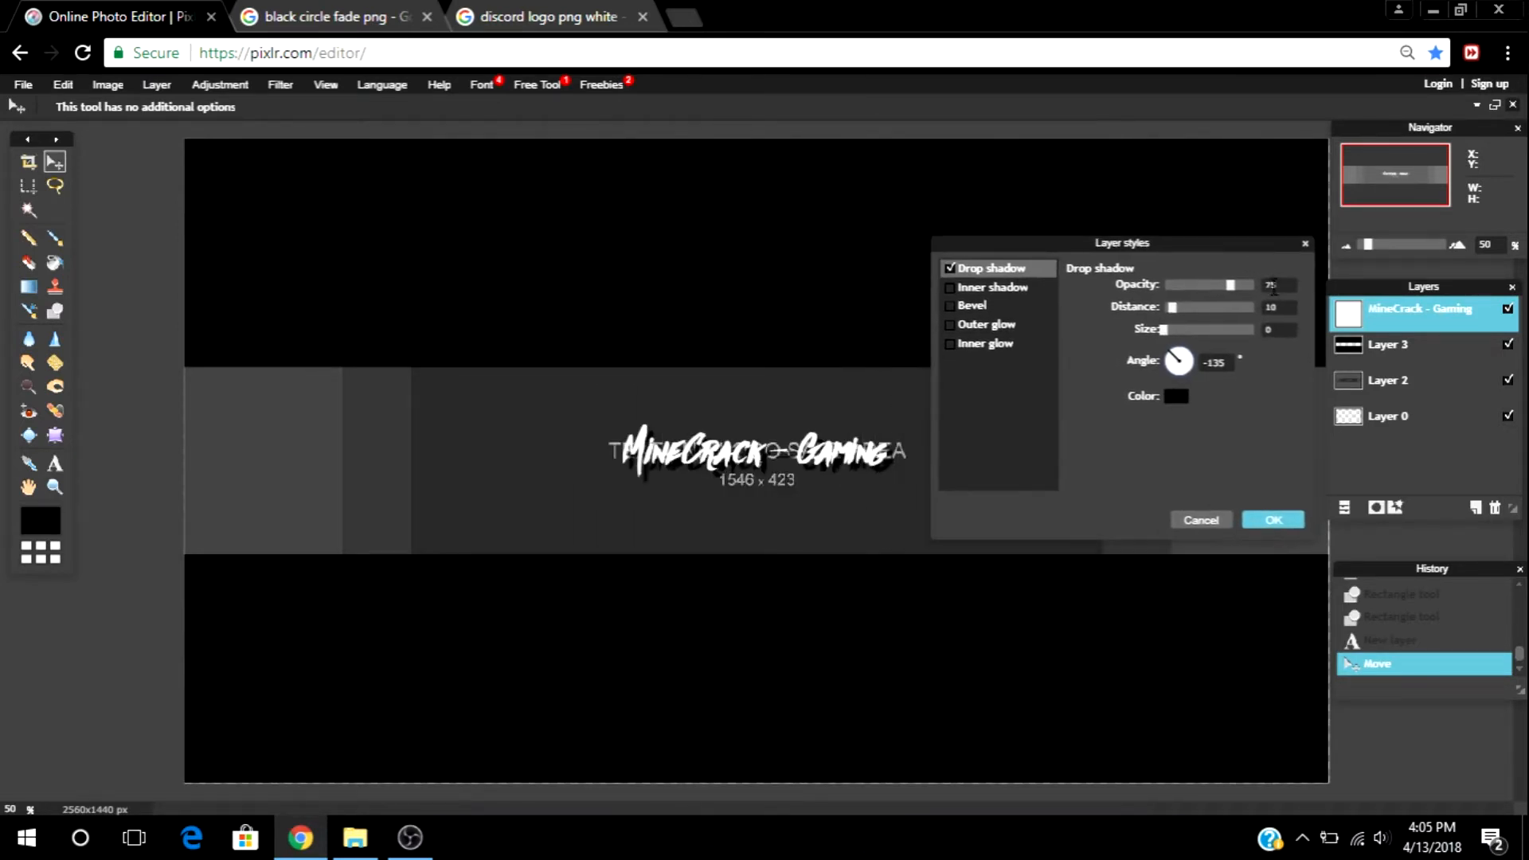
pyautogui.doubleClick(1281, 289)
pyautogui.write('100')
pyautogui.write('5')
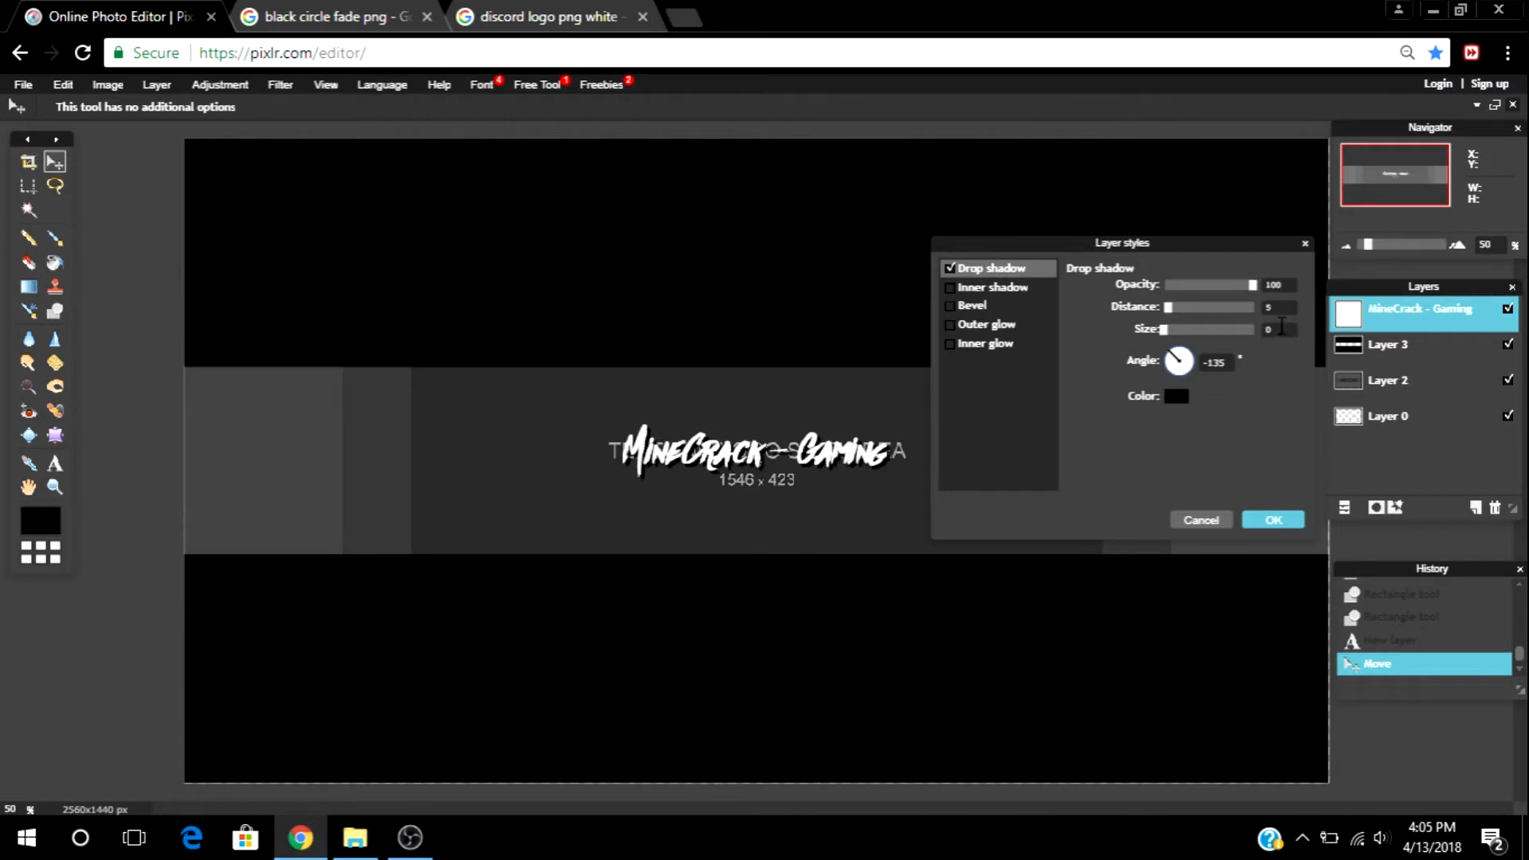
pyautogui.press('BackSpace')
pyautogui.write('10')
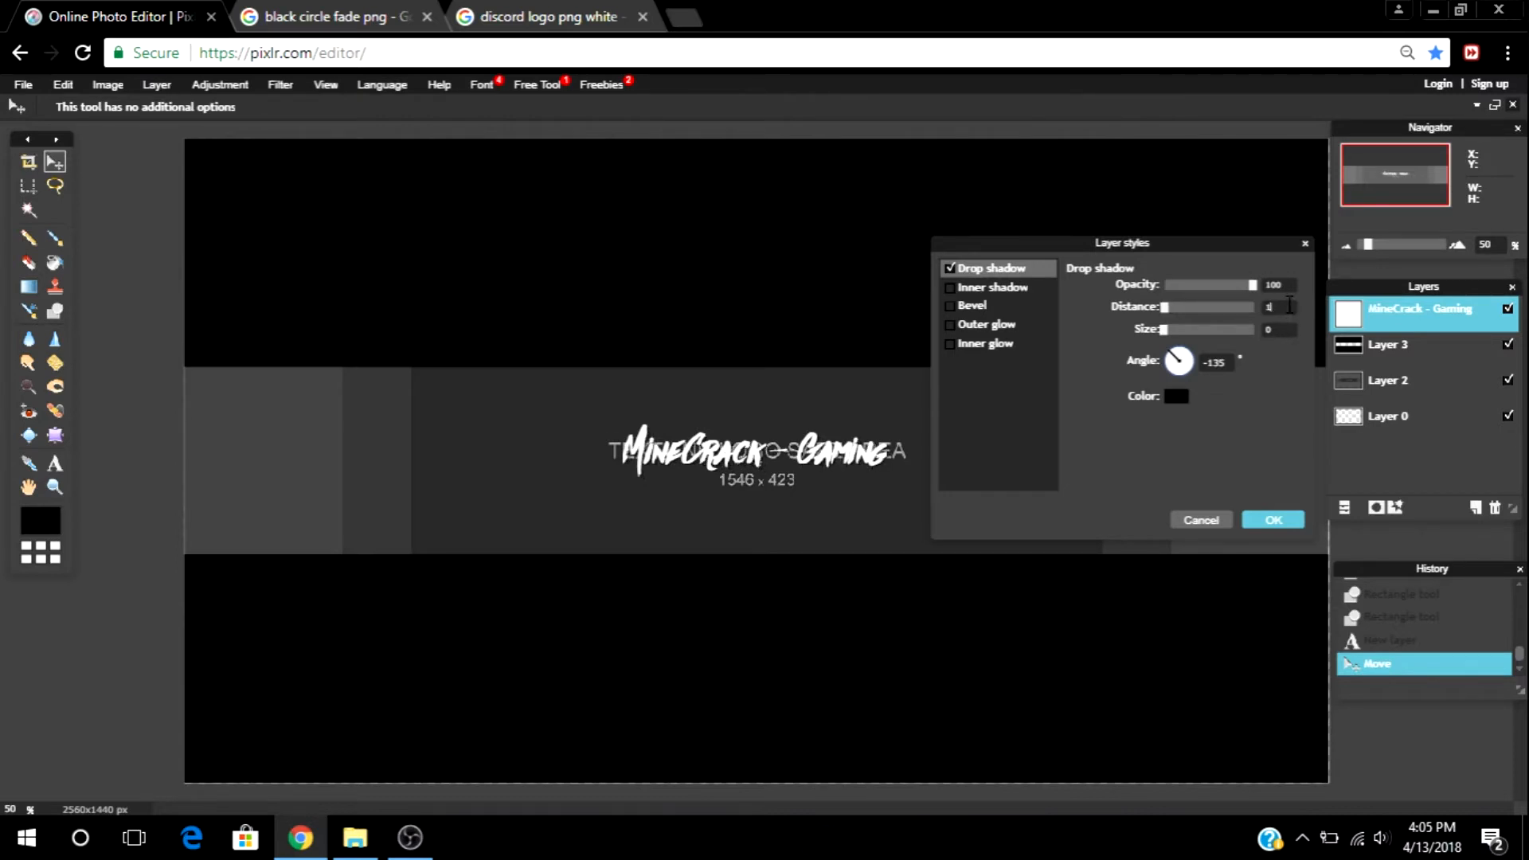
pyautogui.doubleClick(1284, 327)
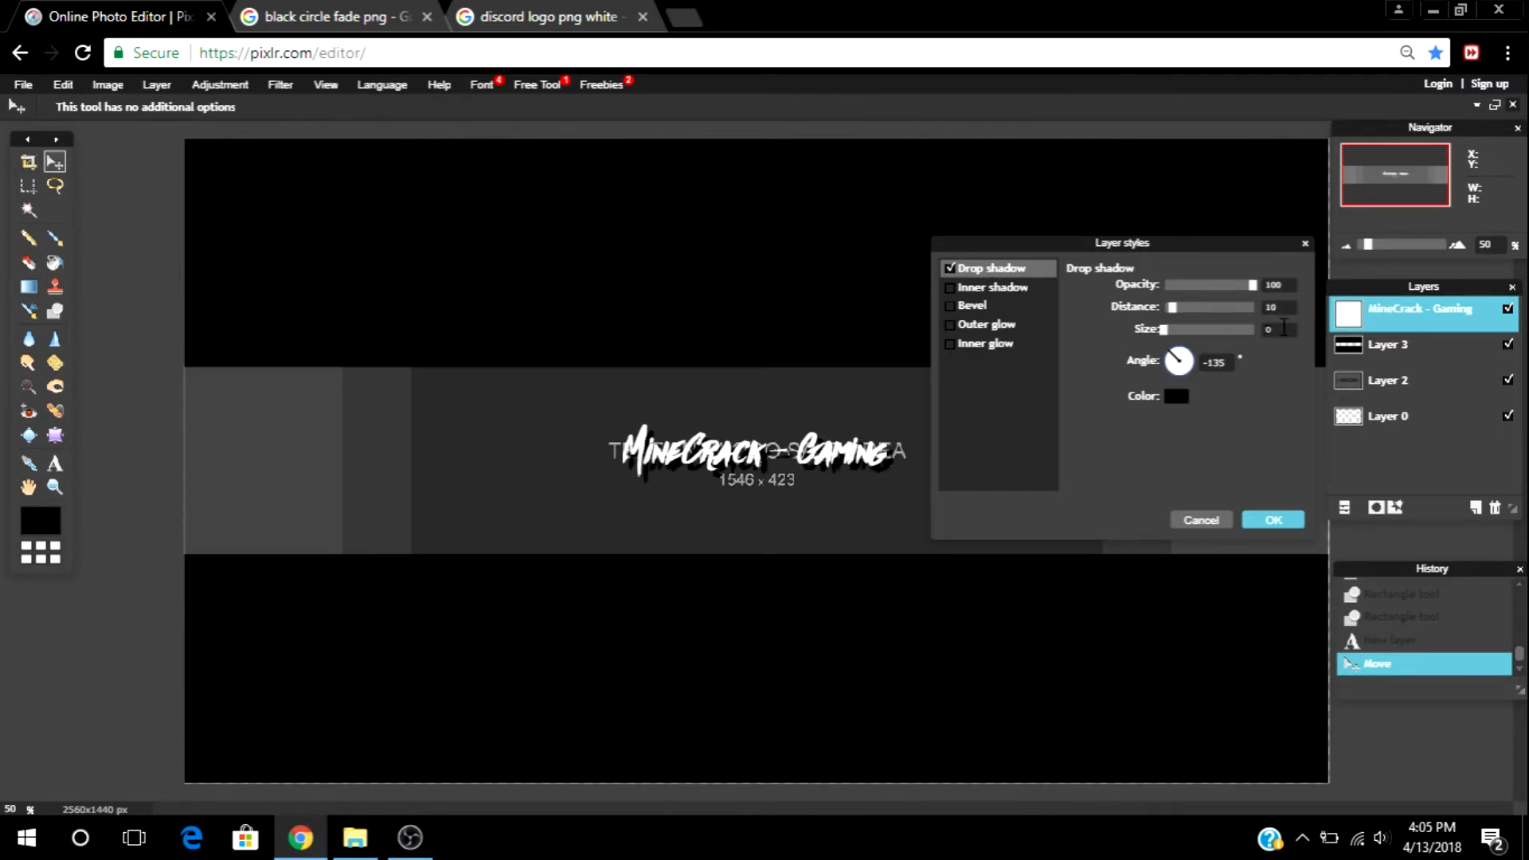
pyautogui.write('5')
pyautogui.click(1278, 523)
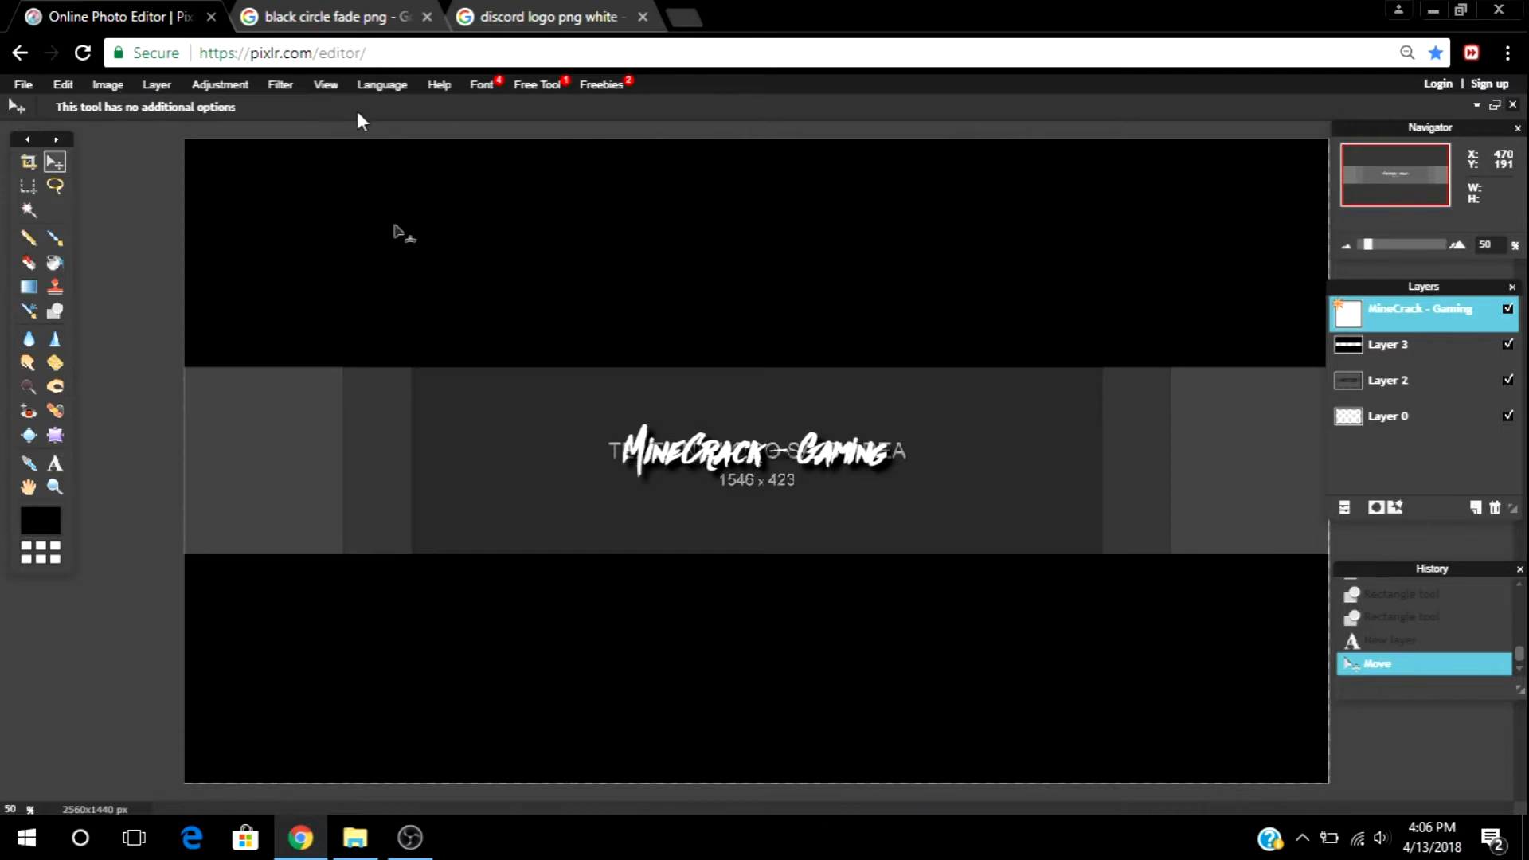
# Step: Show the "discord logo png white" search results in the browser and return that tab to its new tab page
pyautogui.click(516, 10)
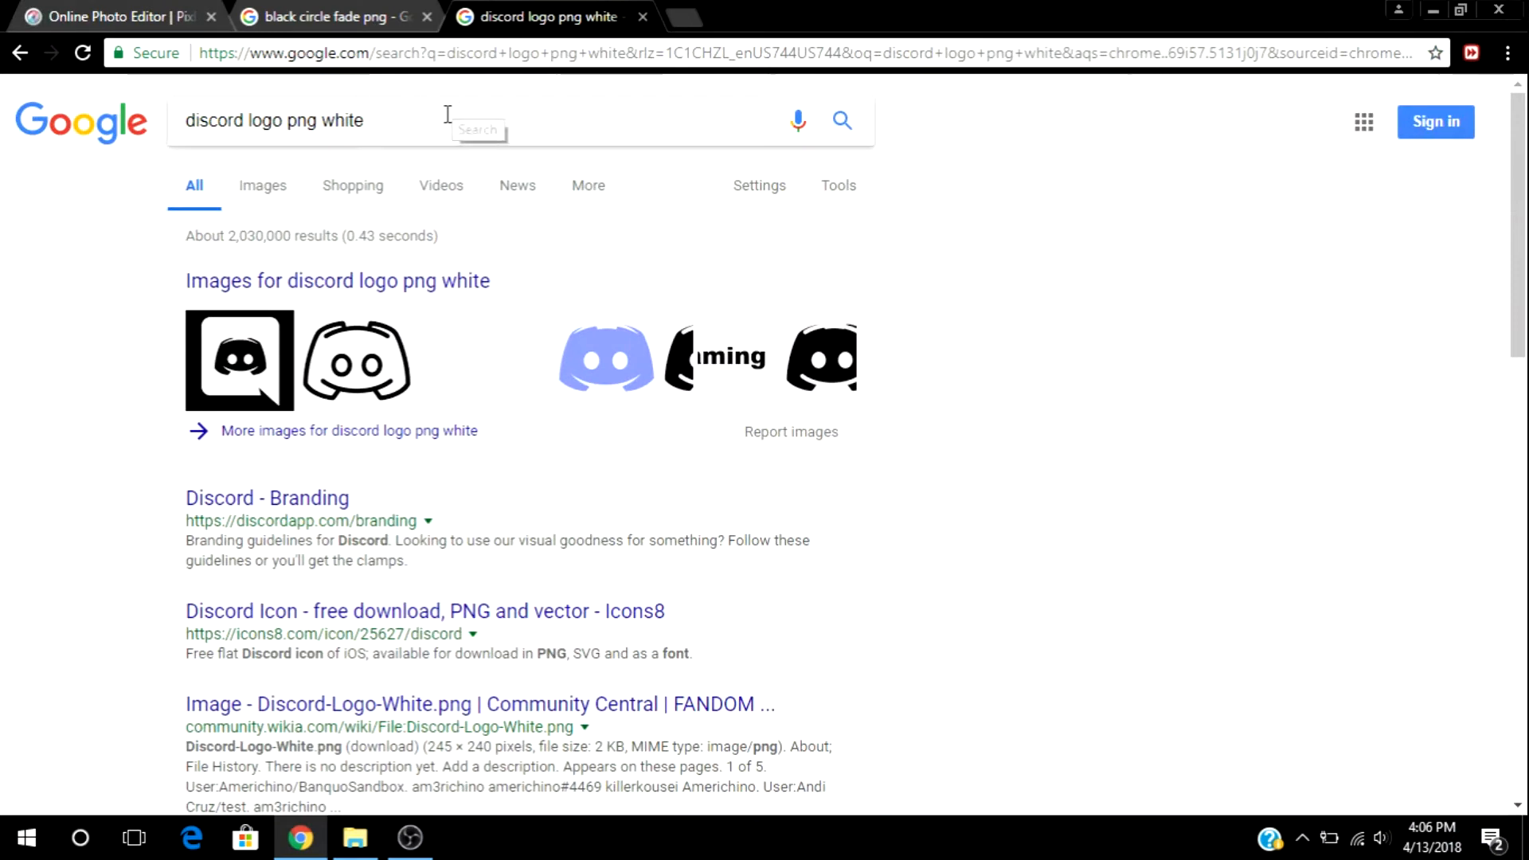
pyautogui.click(189, 120)
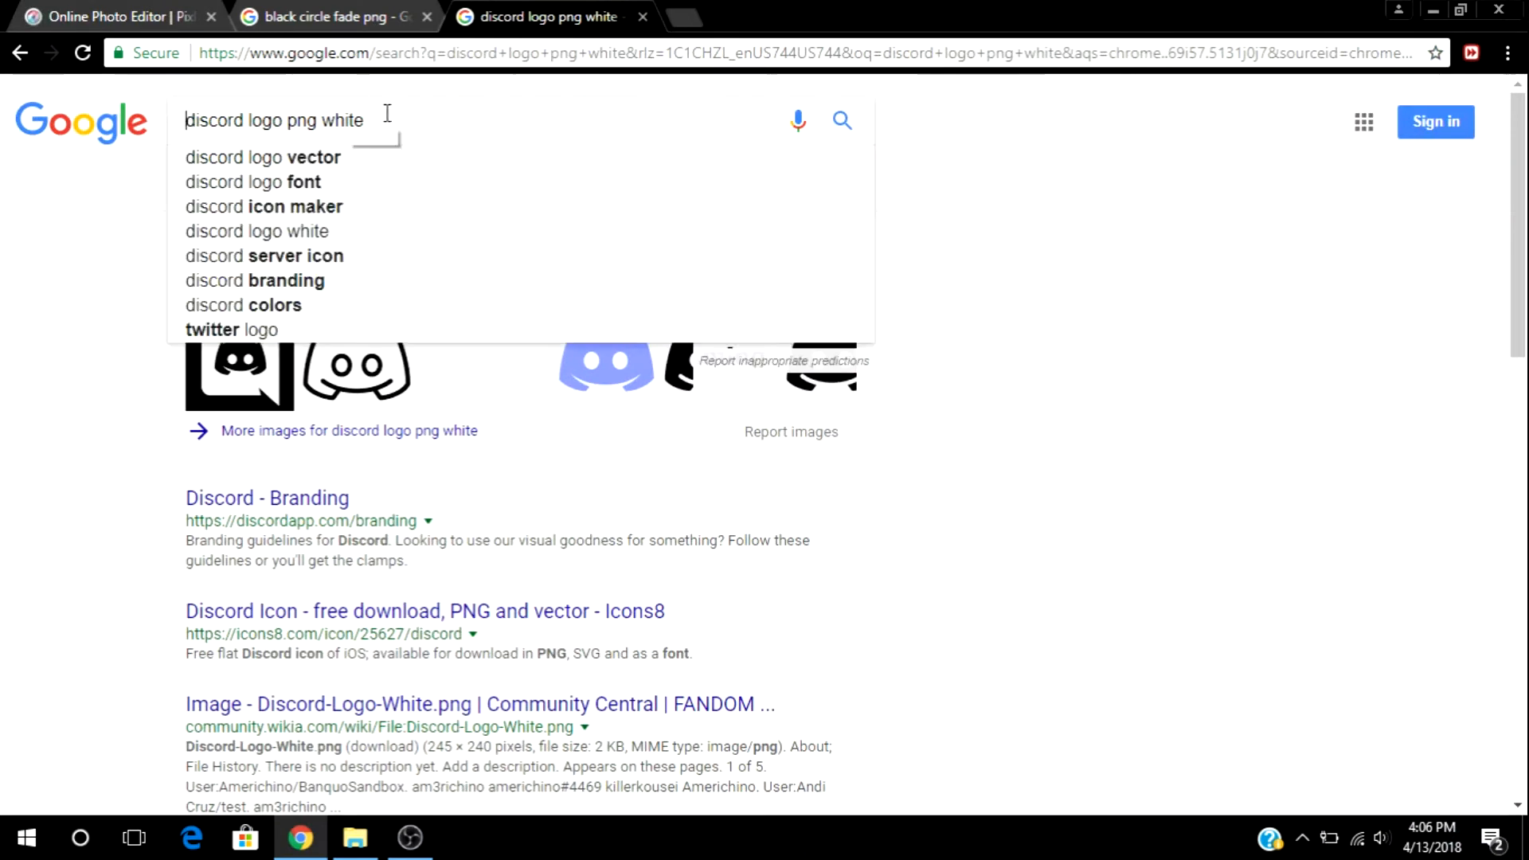
pyautogui.hotkey('alt', 'Left')
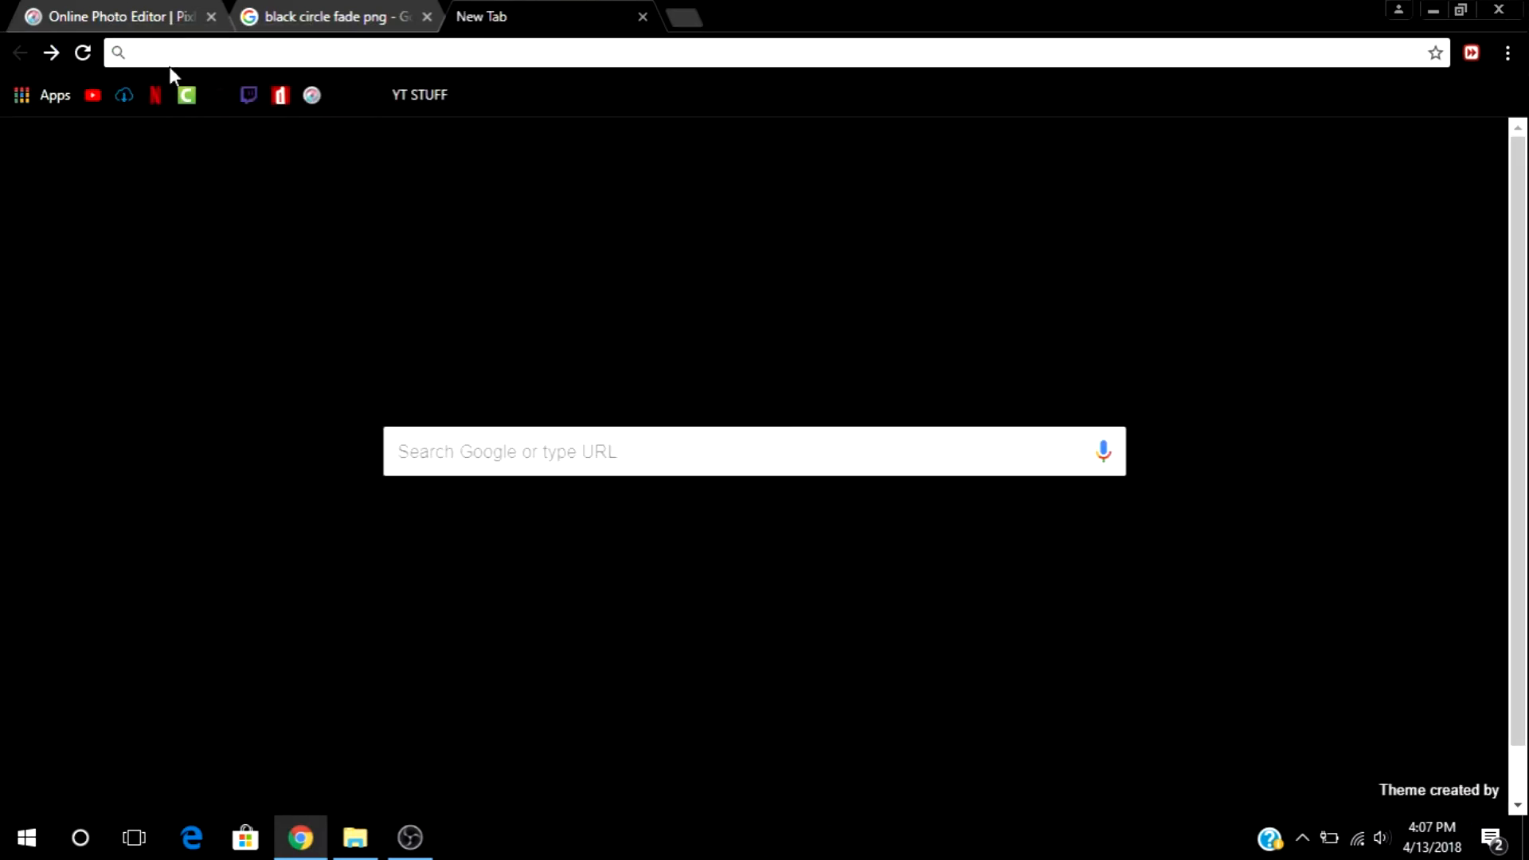
# Step: Switch to the Pixlr tab, add the Discord-Logo-White image as a layer and move it left of the channel name in the safe area
pyautogui.click(119, 16)
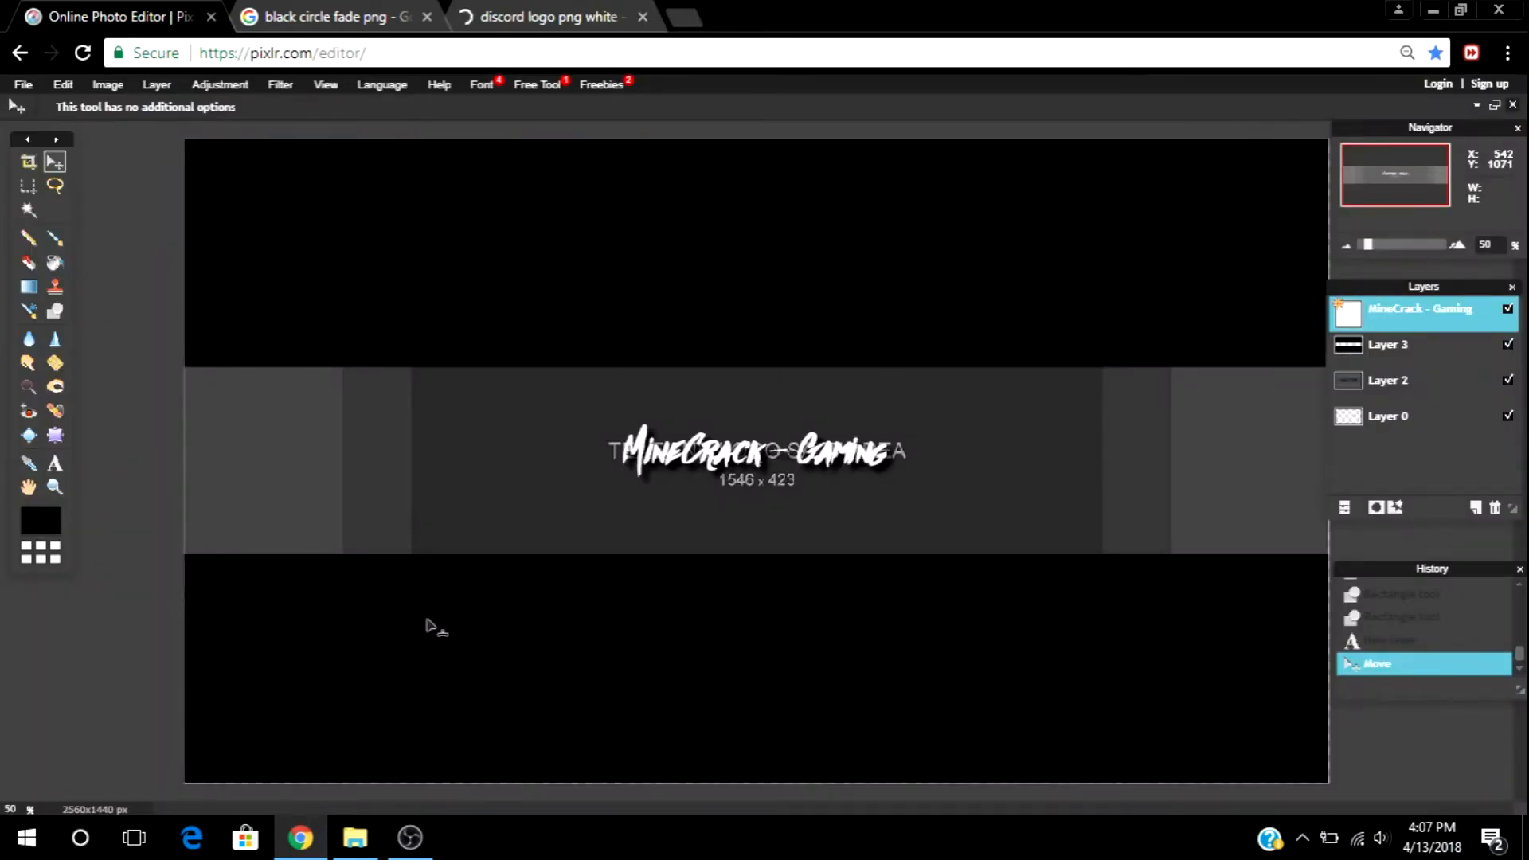
pyautogui.click(161, 83)
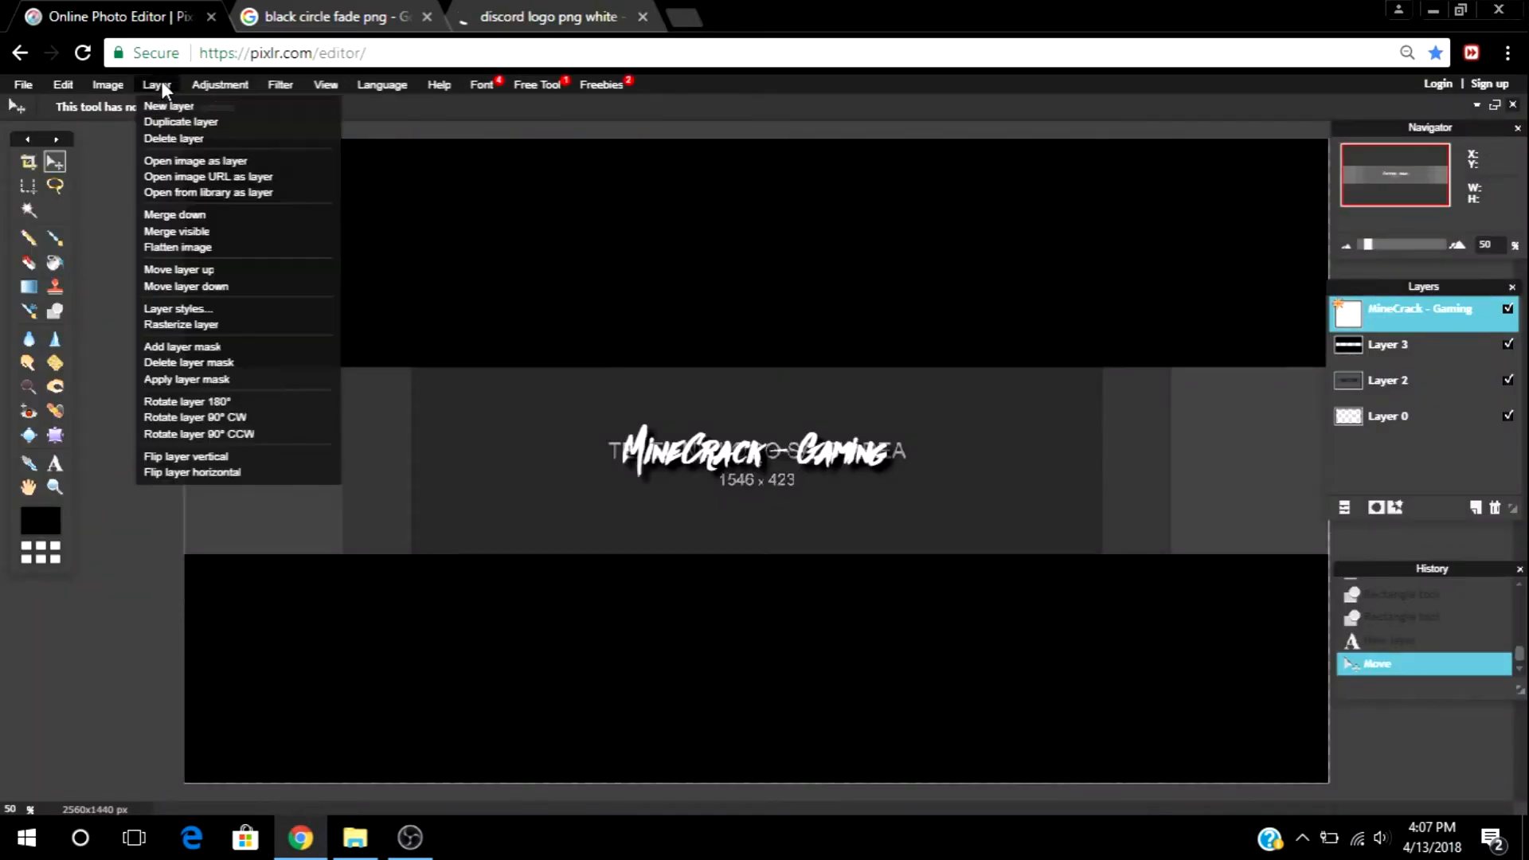
pyautogui.click(194, 160)
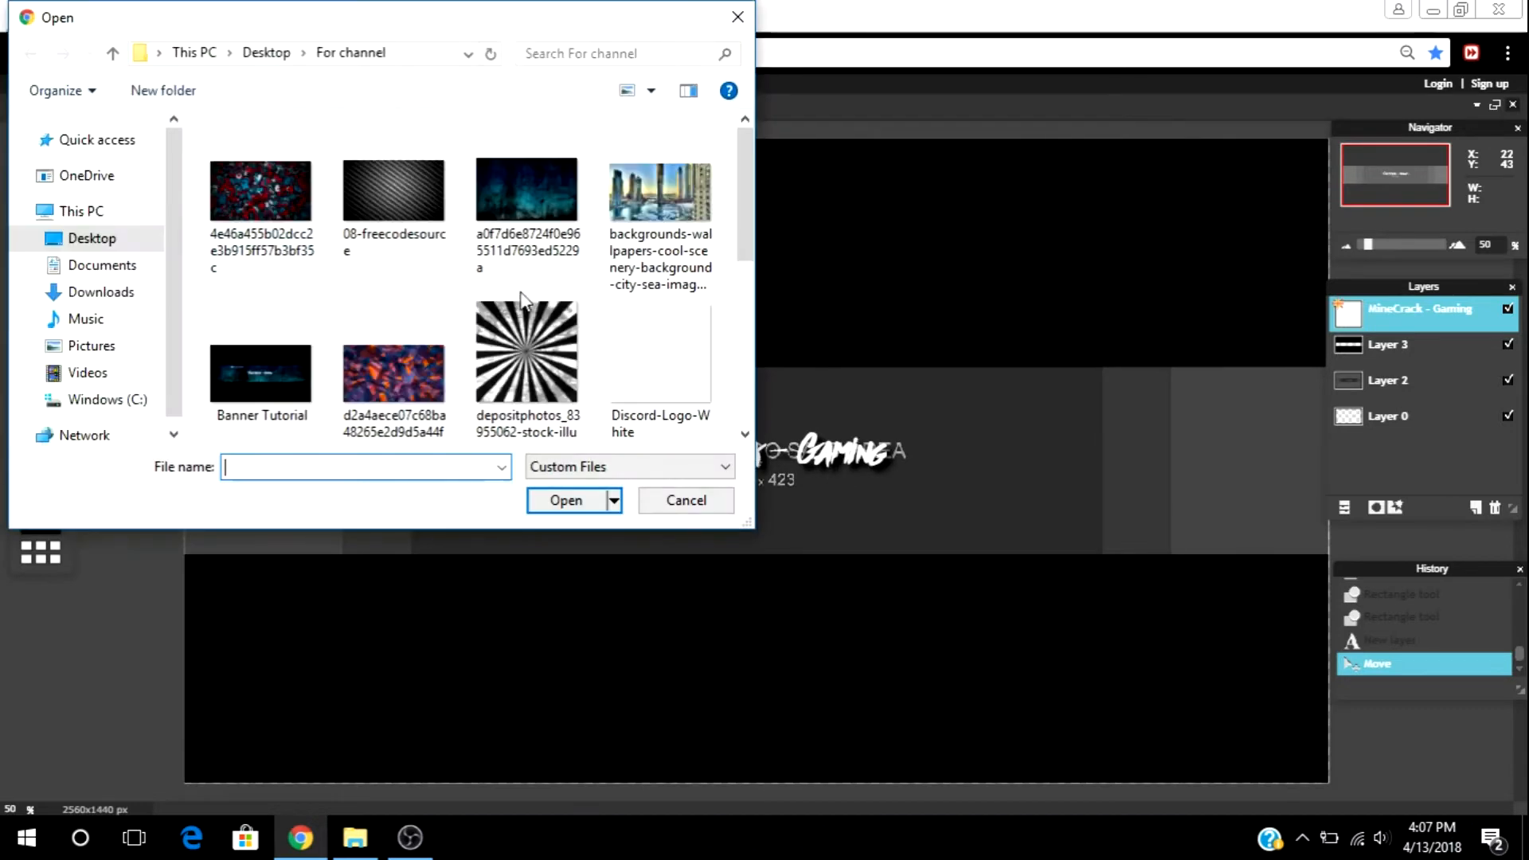
pyautogui.doubleClick(691, 337)
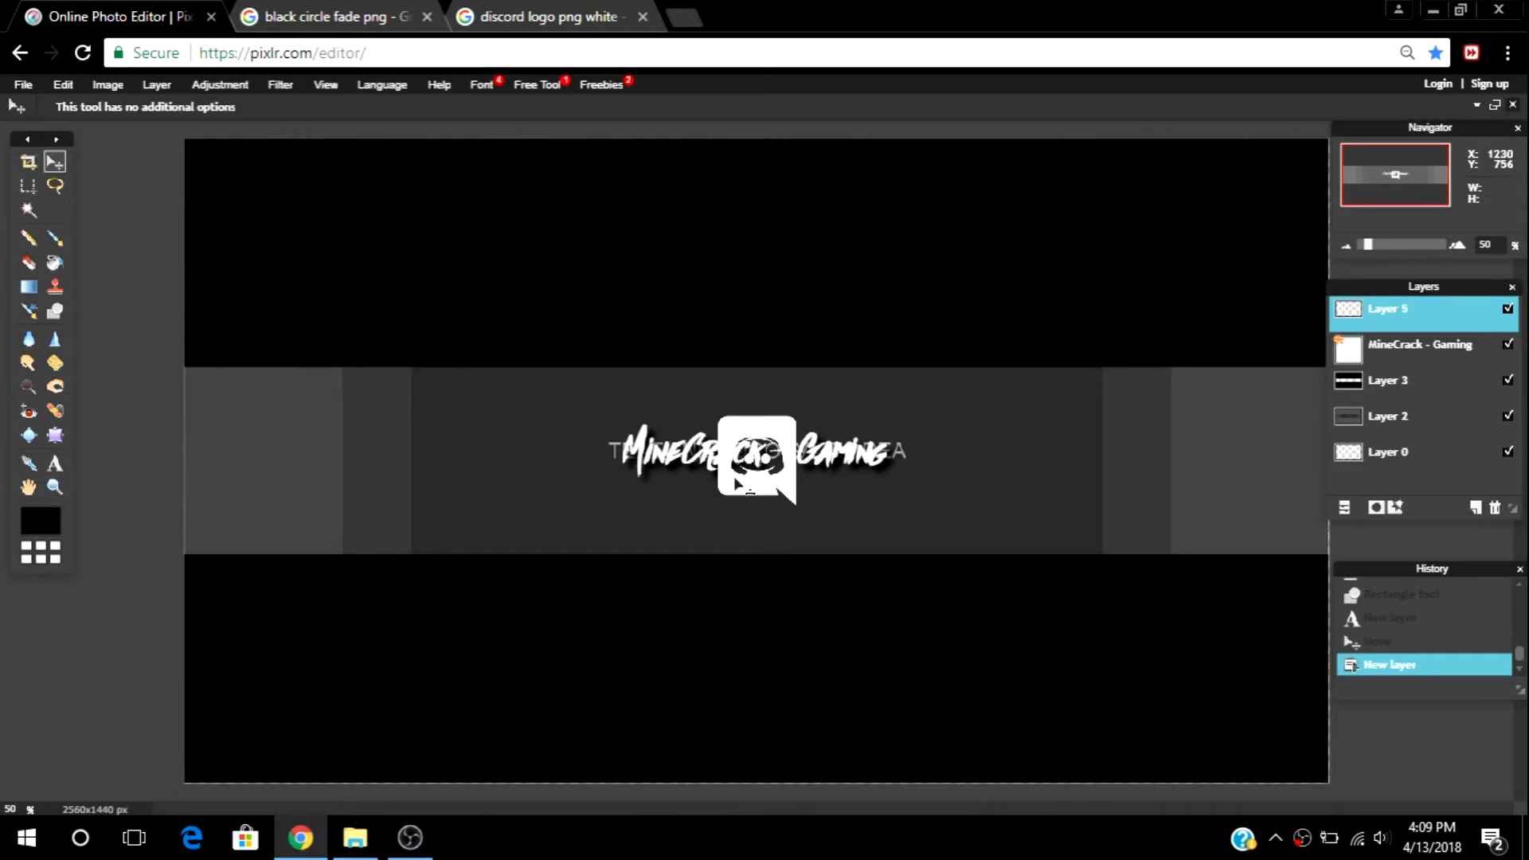
pyautogui.moveTo(783, 470); pyautogui.dragTo(510, 466)
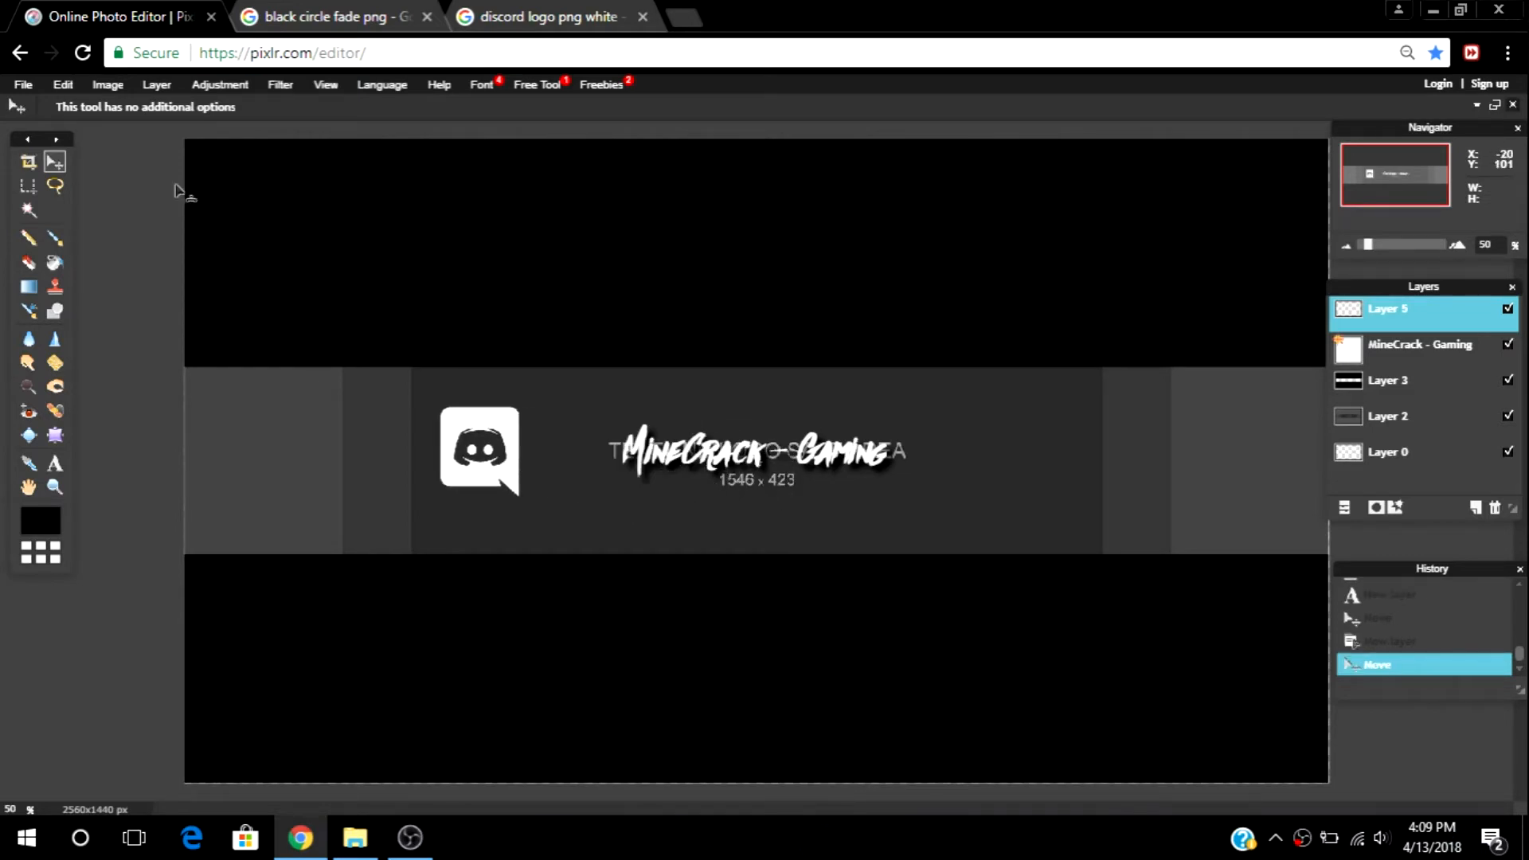
# Step: Shrink the Discord logo with Free transform to small icon size and move it to the safe area's upper-left corner
pyautogui.click(65, 86)
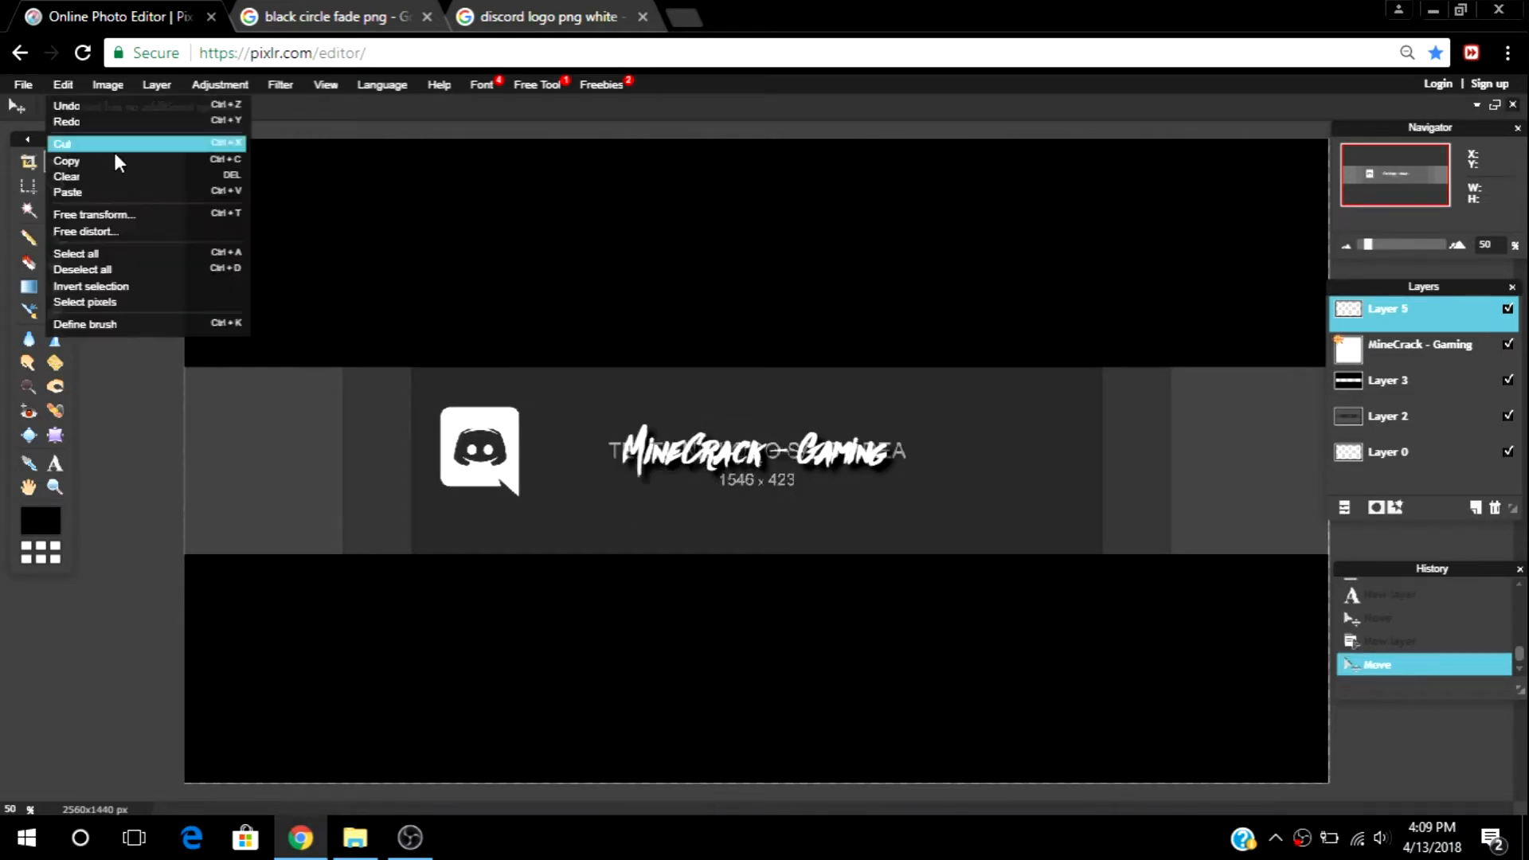
pyautogui.click(156, 212)
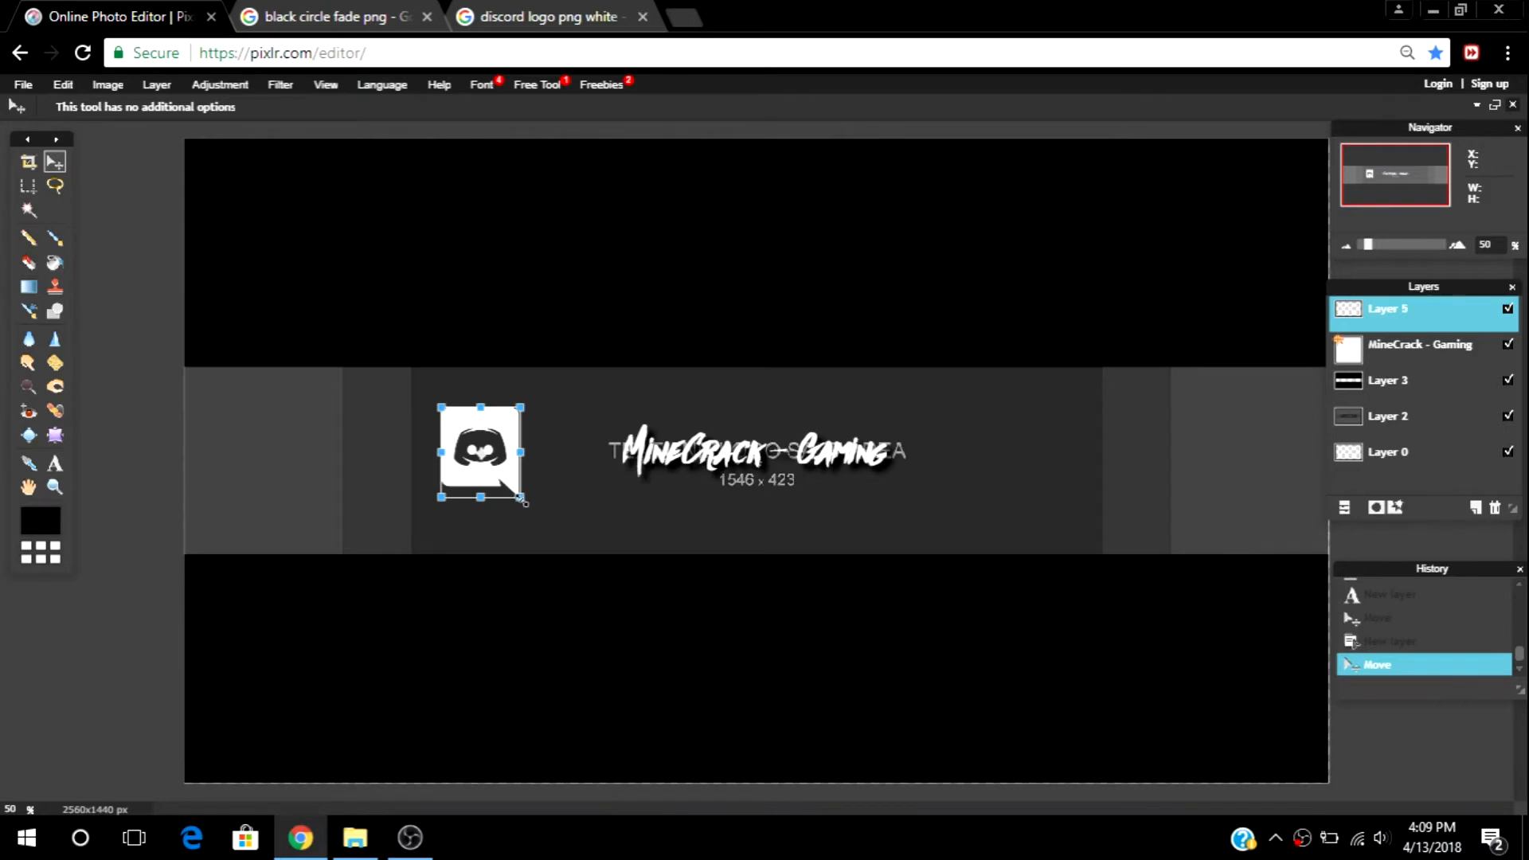
pyautogui.moveTo(522, 499)
pyautogui.mouseDown()
pyautogui.moveTo(502, 456)
pyautogui.moveTo(560, 521)
pyautogui.moveTo(510, 478)
pyautogui.moveTo(531, 492)
pyautogui.mouseUp()
pyautogui.press('Return')
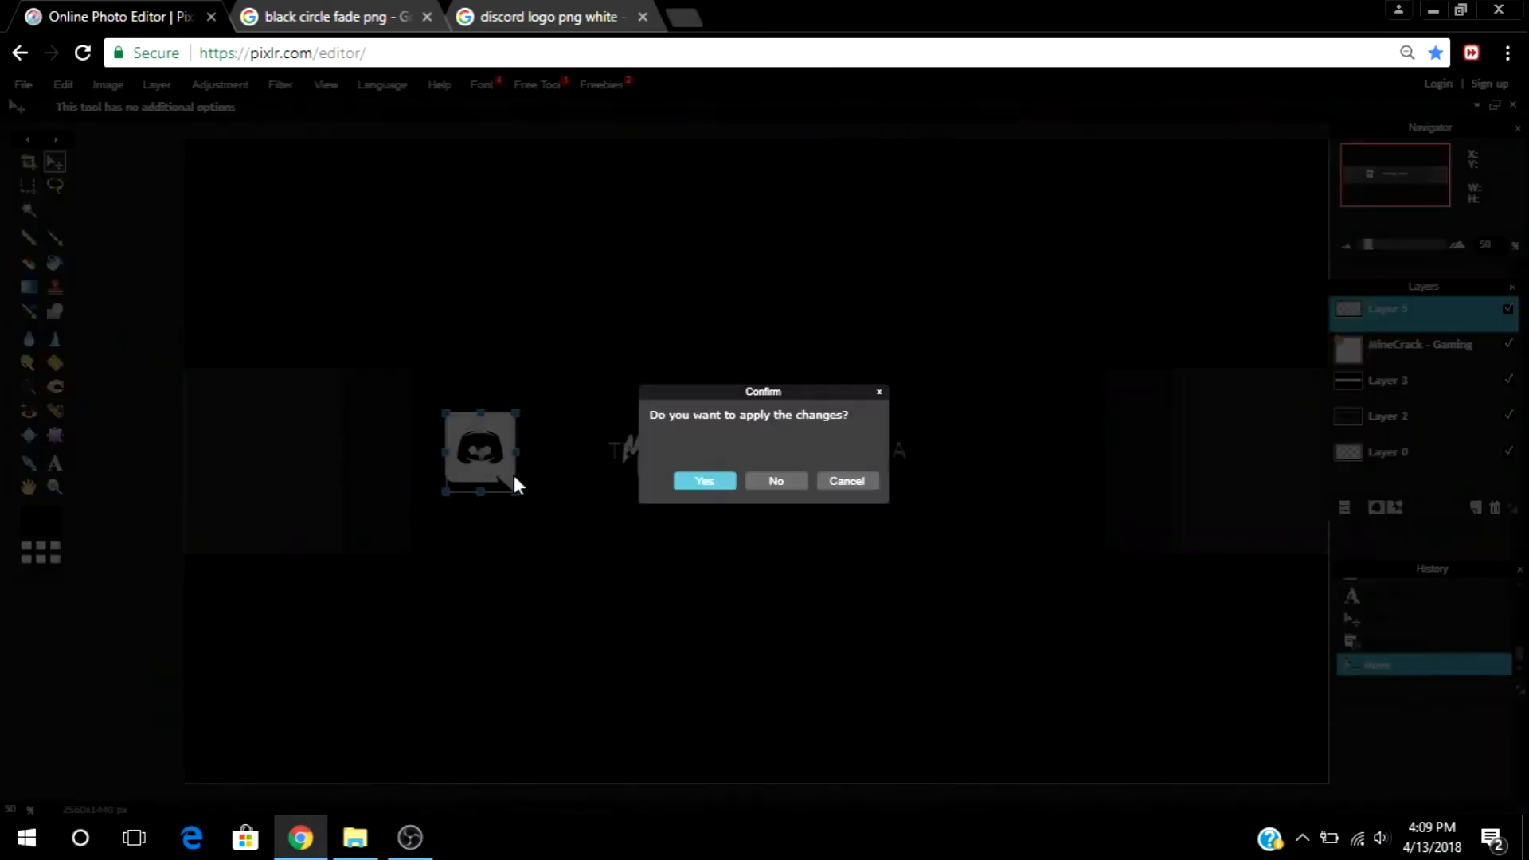
pyautogui.click(878, 392)
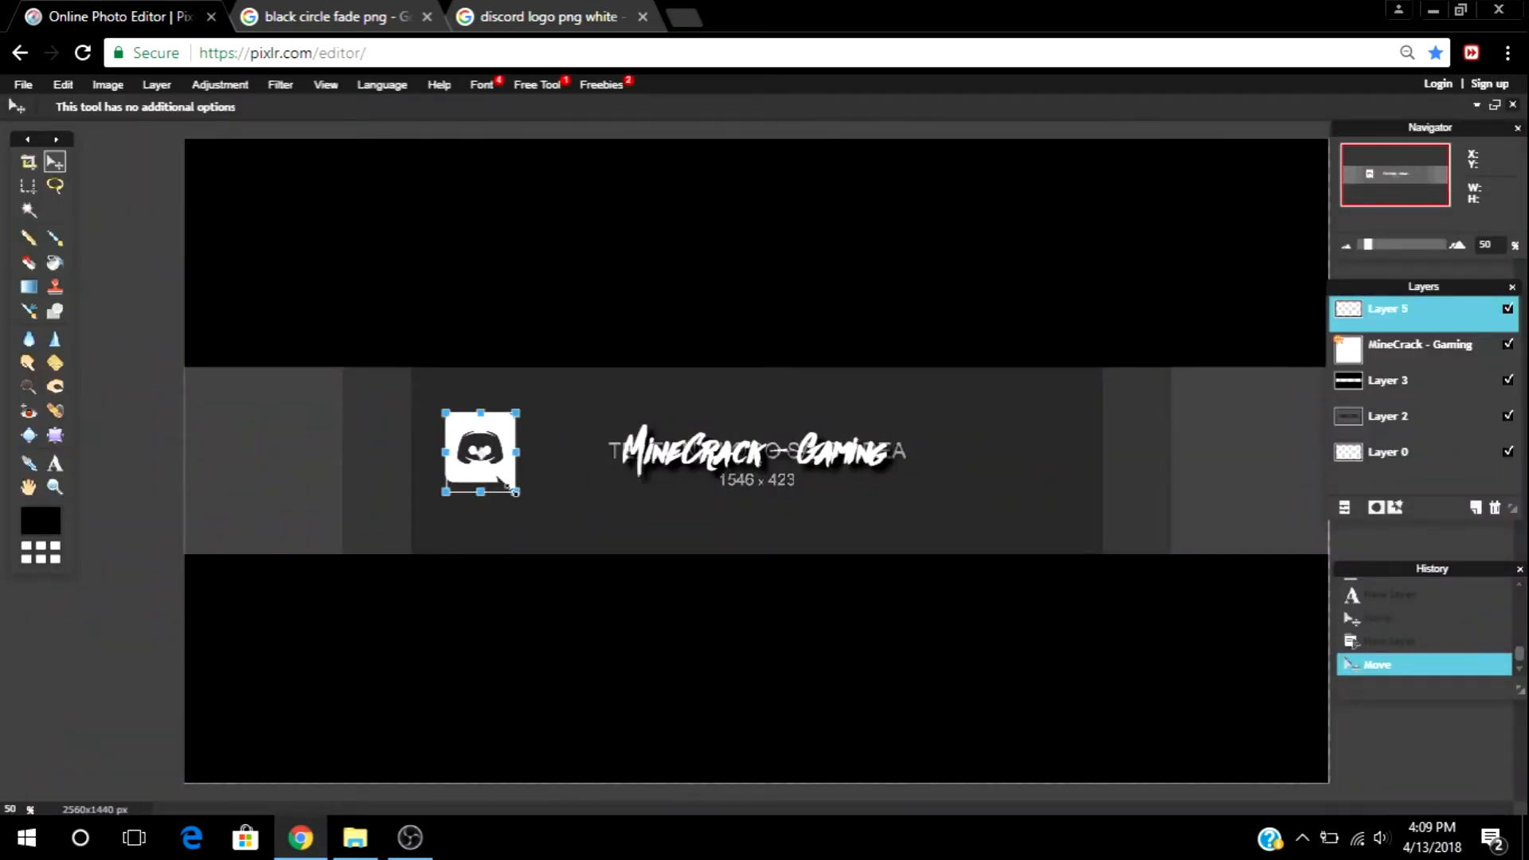
pyautogui.moveTo(516, 493)
pyautogui.mouseDown()
pyautogui.moveTo(494, 462)
pyautogui.moveTo(505, 476)
pyautogui.mouseUp()
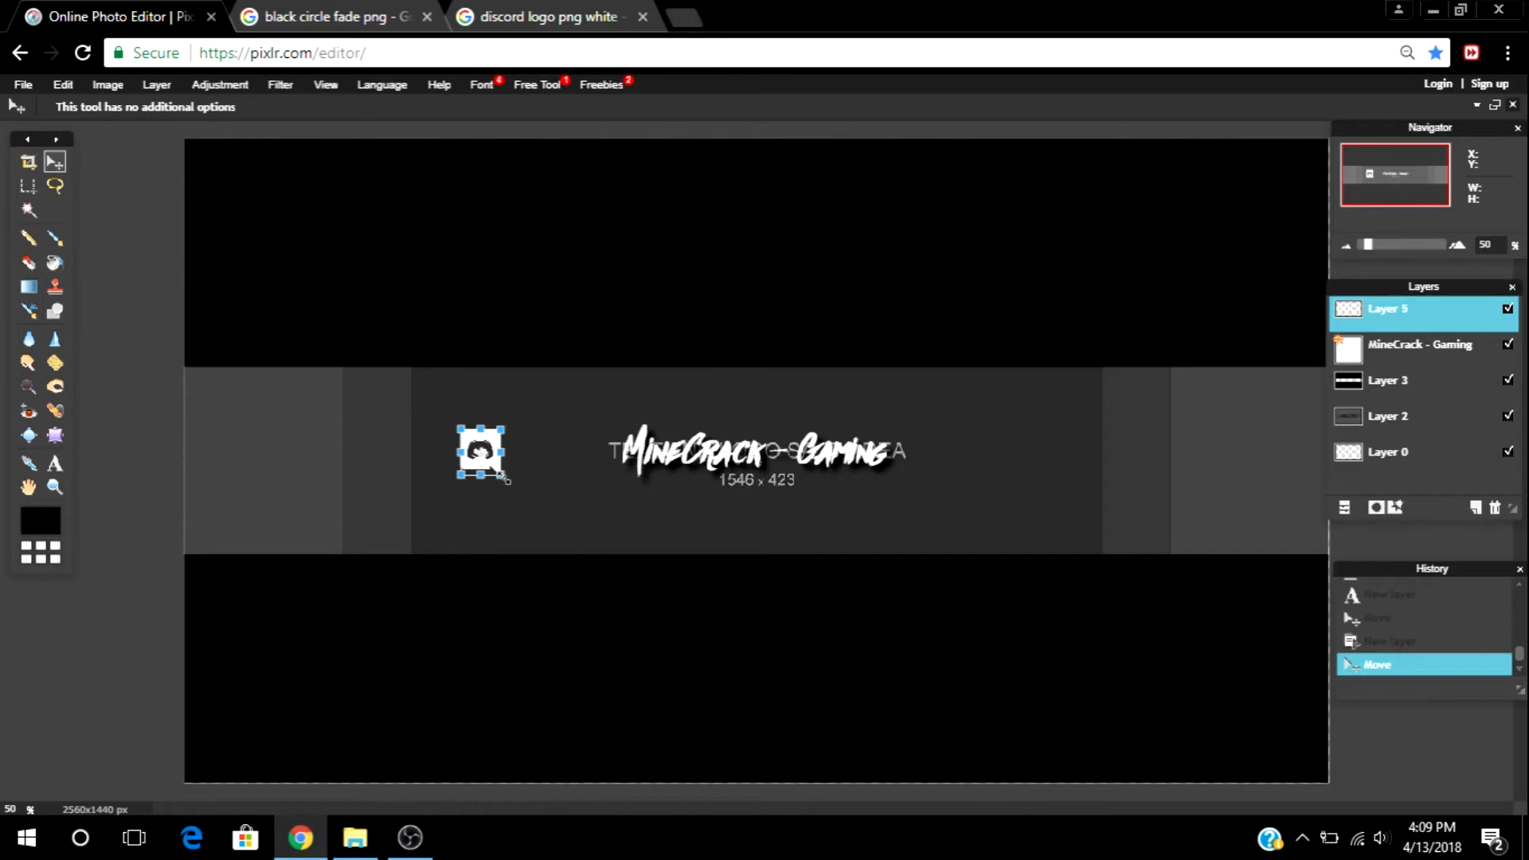
pyautogui.moveTo(502, 477); pyautogui.dragTo(495, 467)
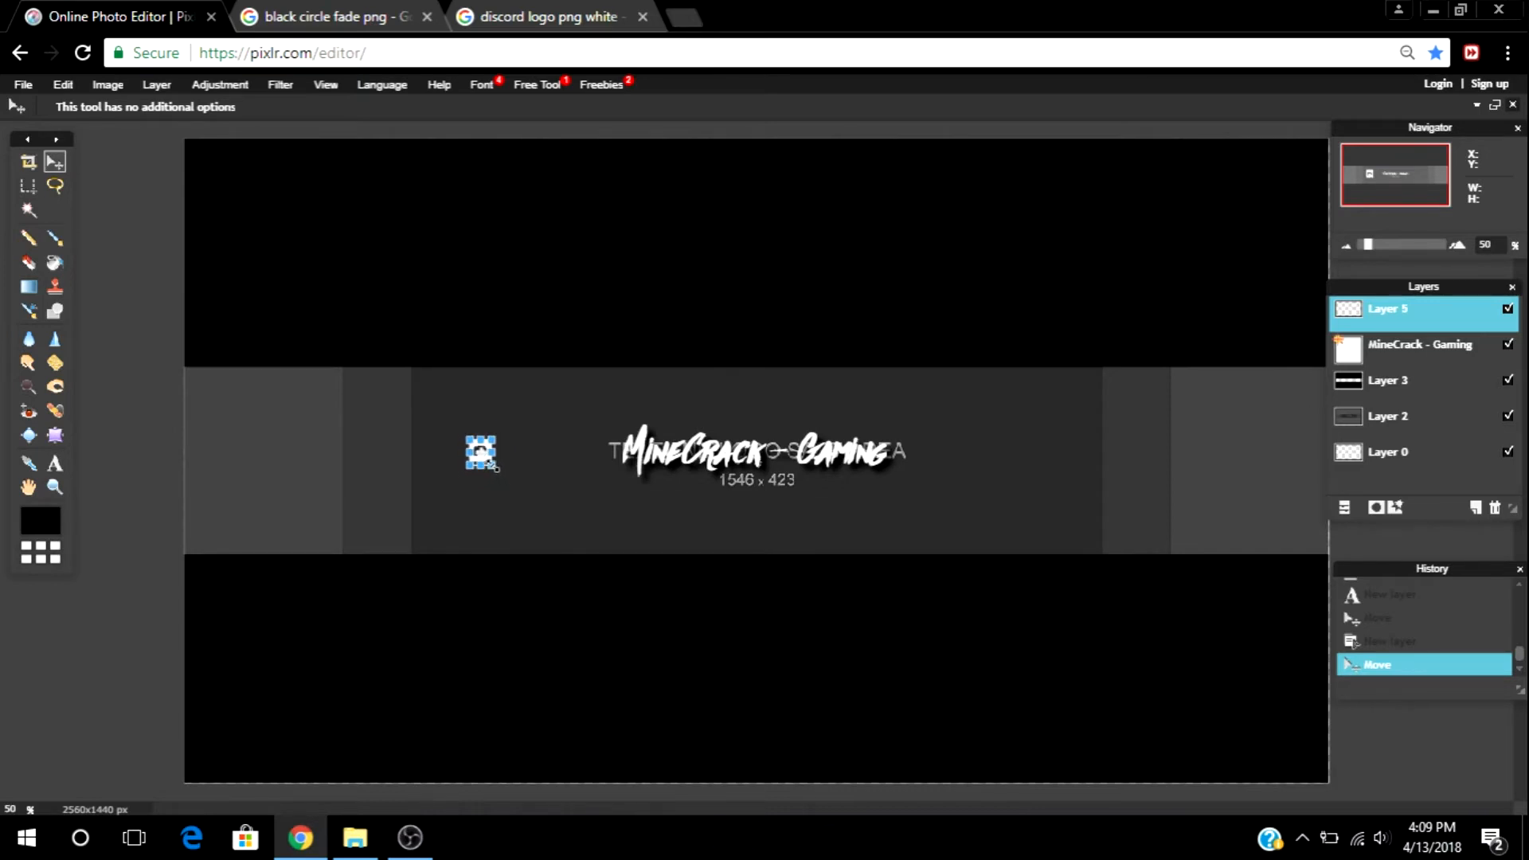
pyautogui.click(572, 460)
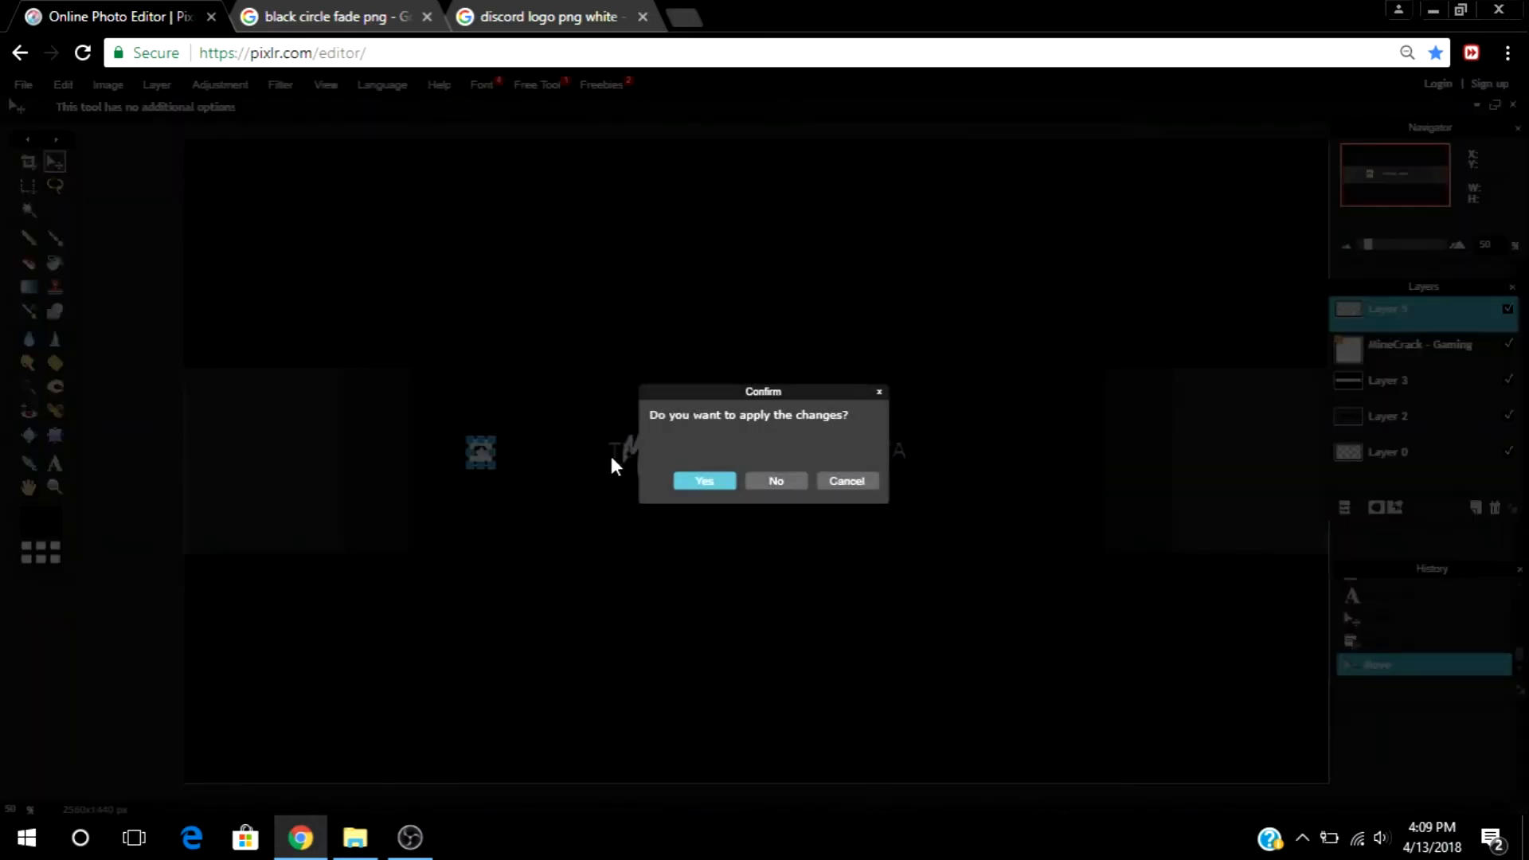
pyautogui.click(705, 480)
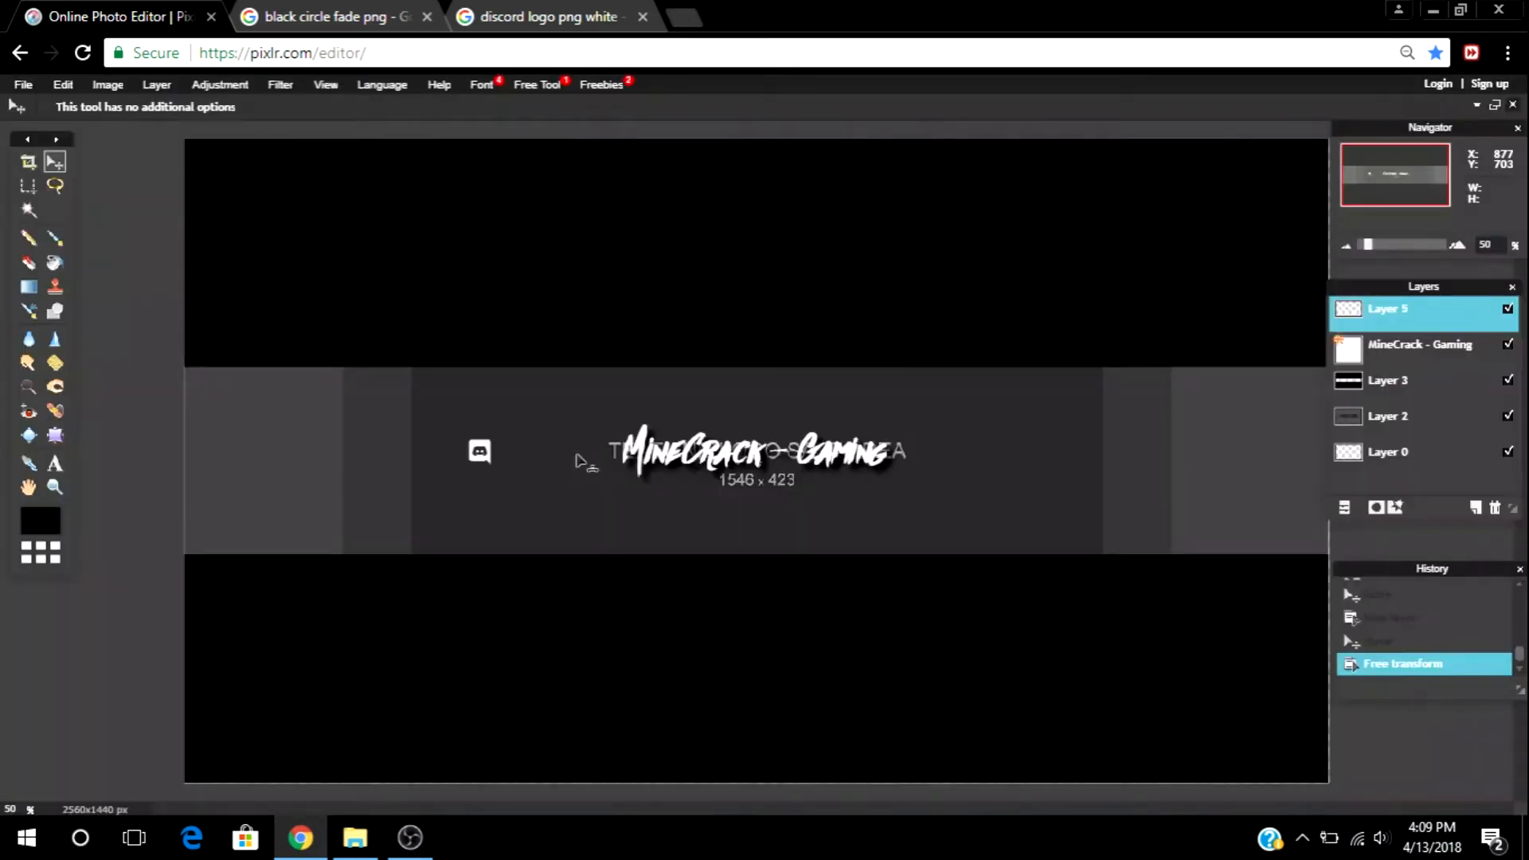
pyautogui.moveTo(483, 453); pyautogui.dragTo(441, 393)
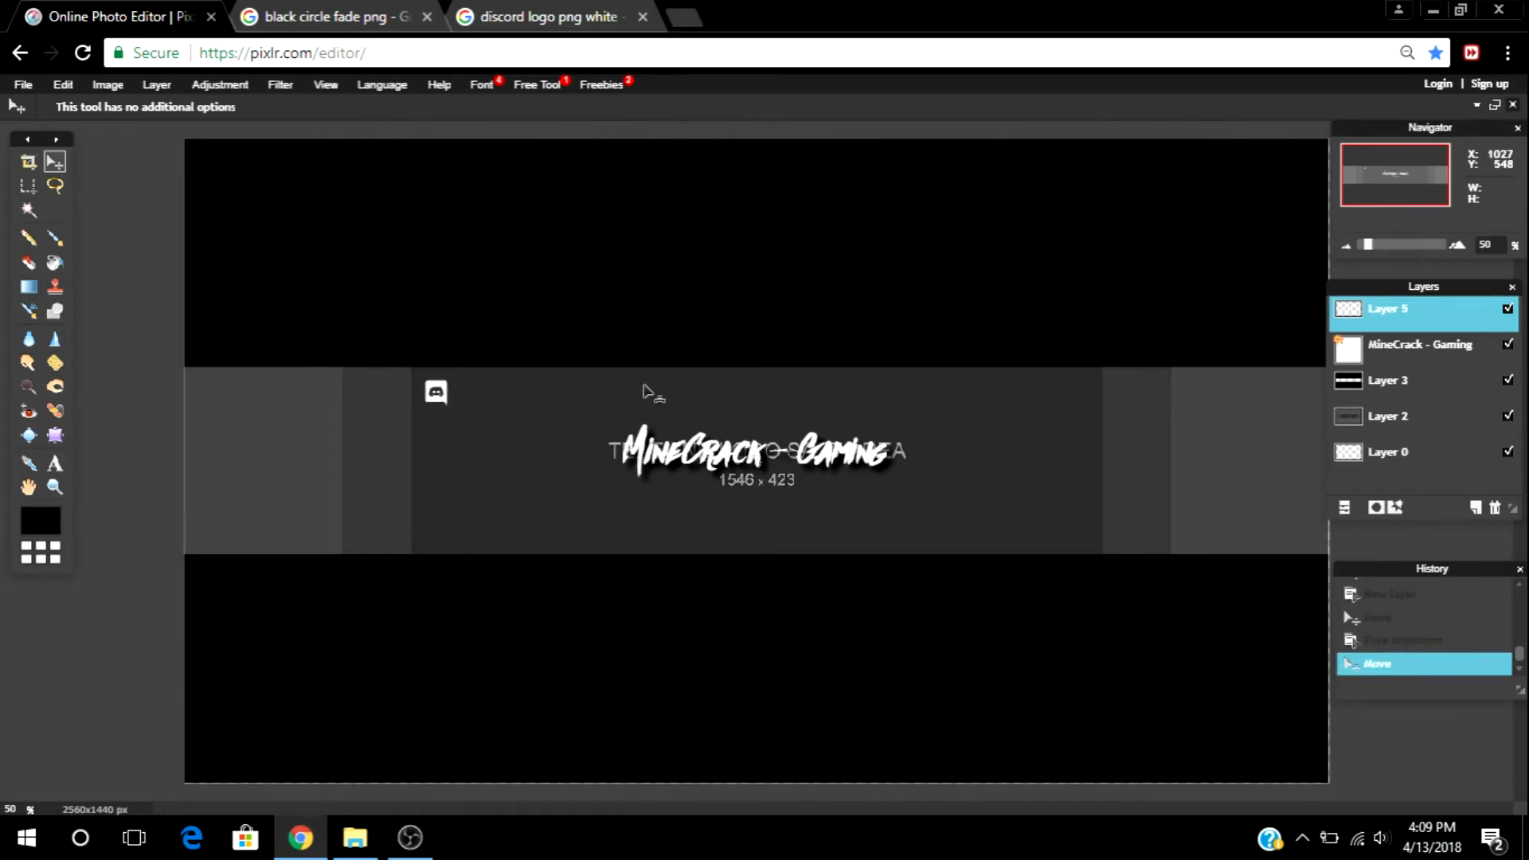
# Step: Apply a drop shadow to the Discord logo layer with opacity 100 and distance 5
pyautogui.rightClick(1408, 312)
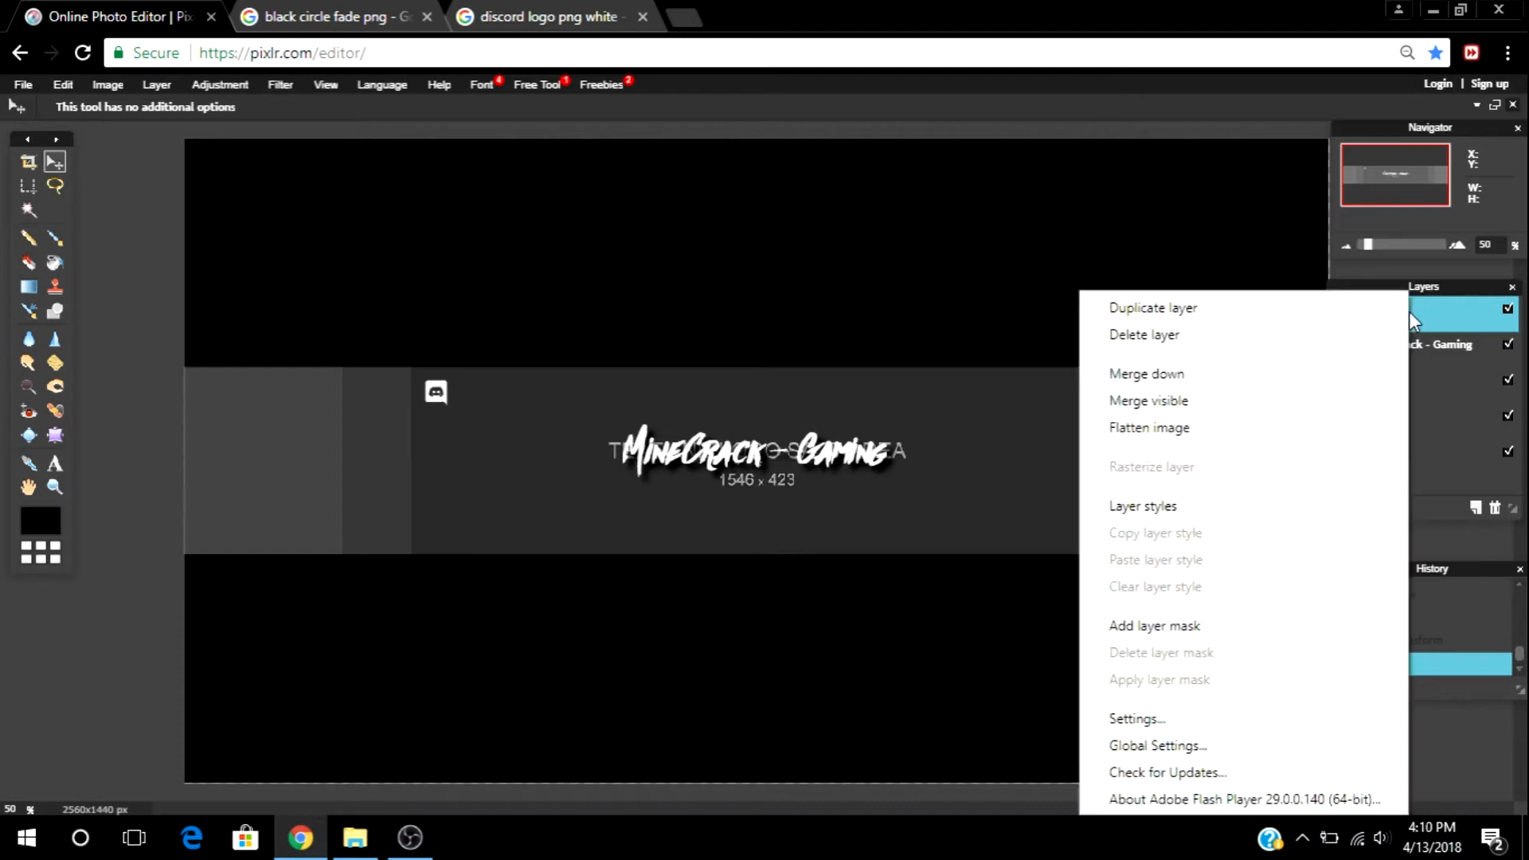
pyautogui.click(1259, 505)
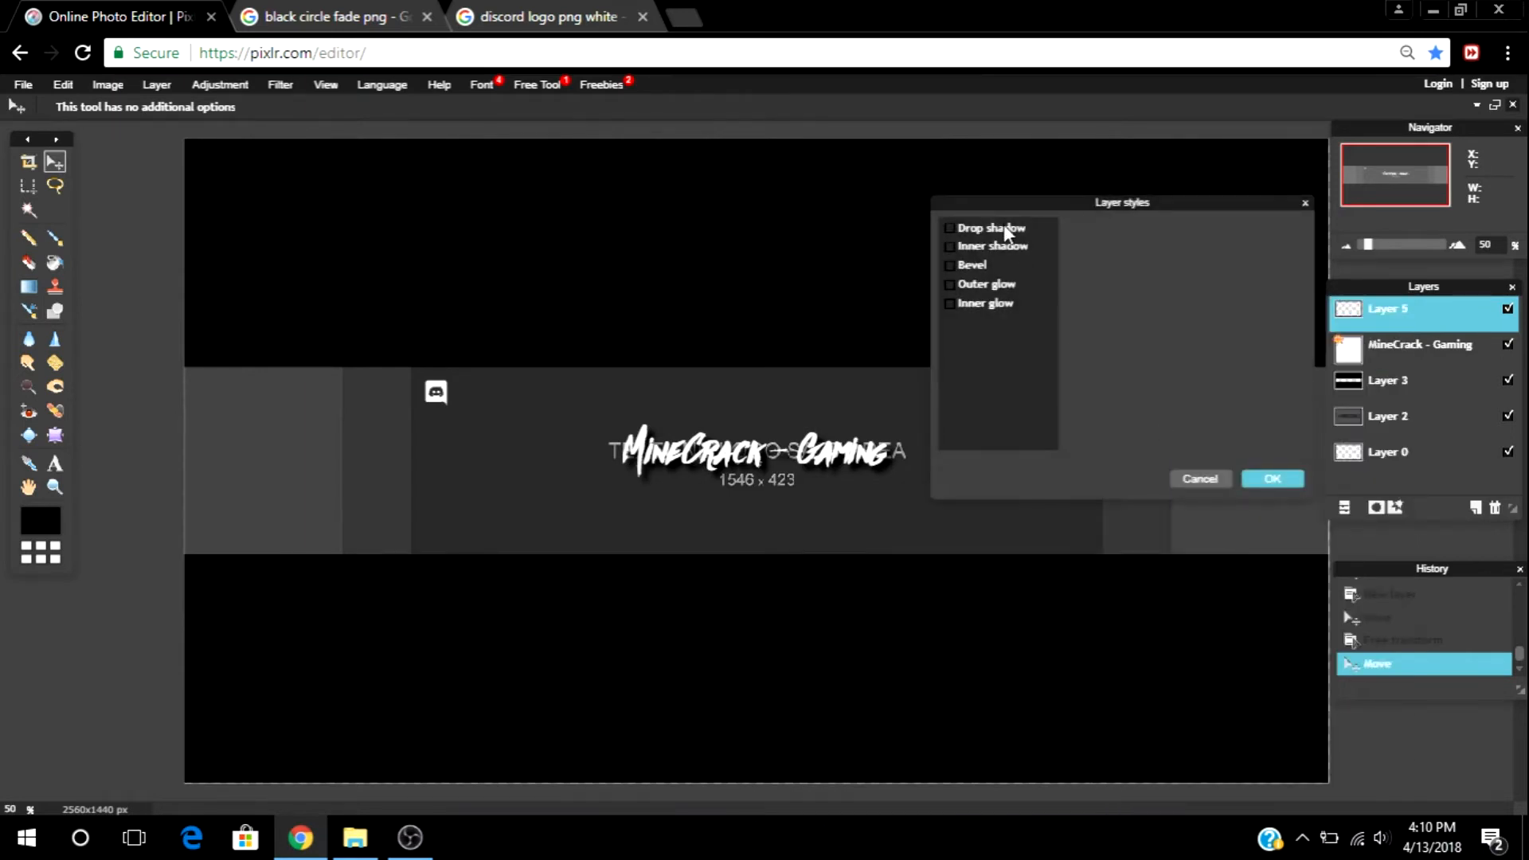
pyautogui.click(1008, 231)
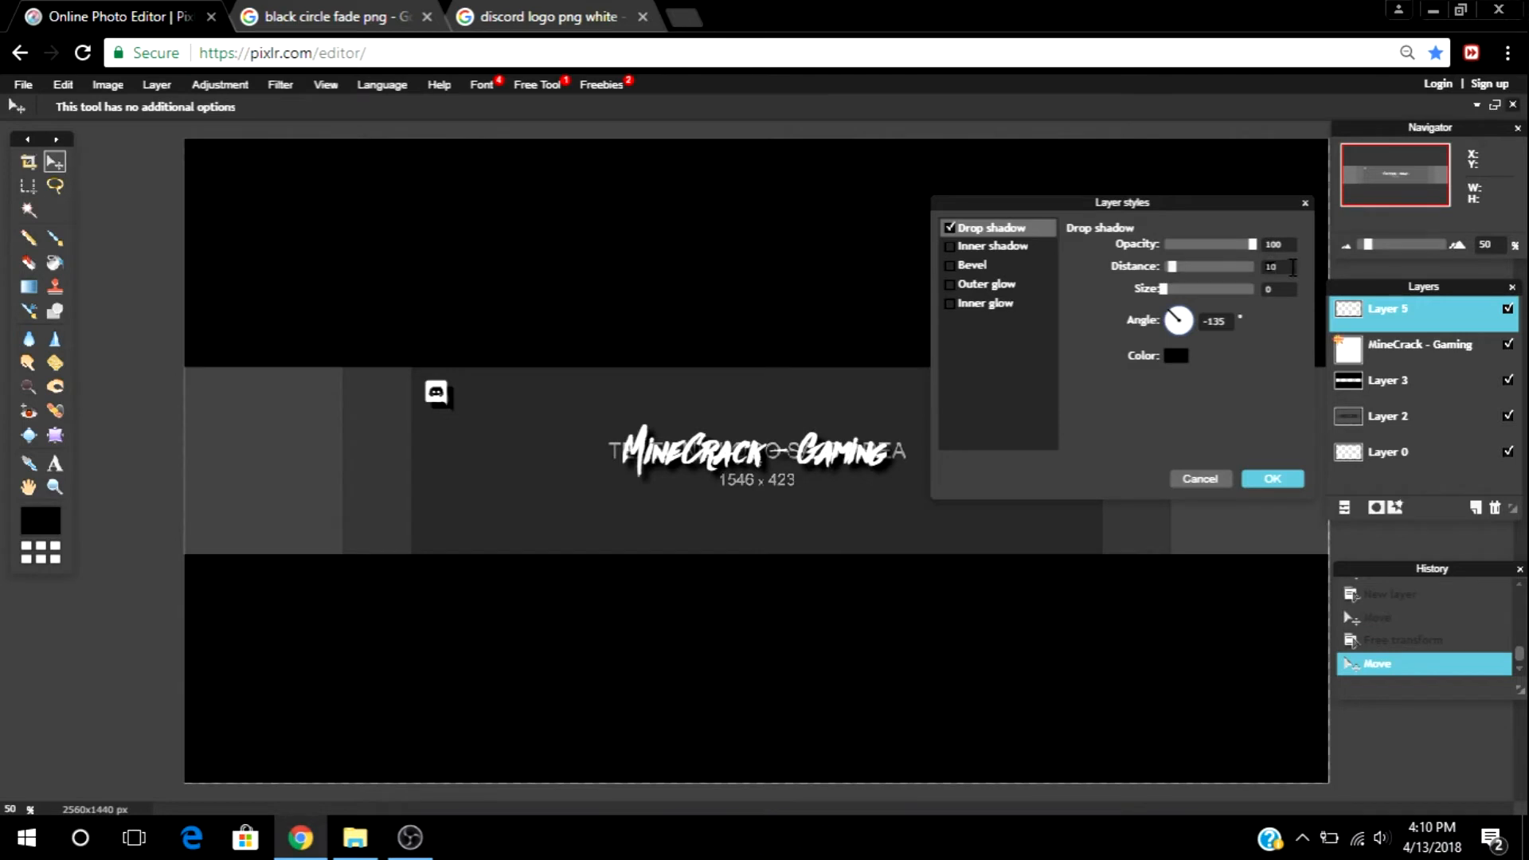
pyautogui.write('5')
pyautogui.press('BackSpace')
pyautogui.write('5')
pyautogui.click(1275, 479)
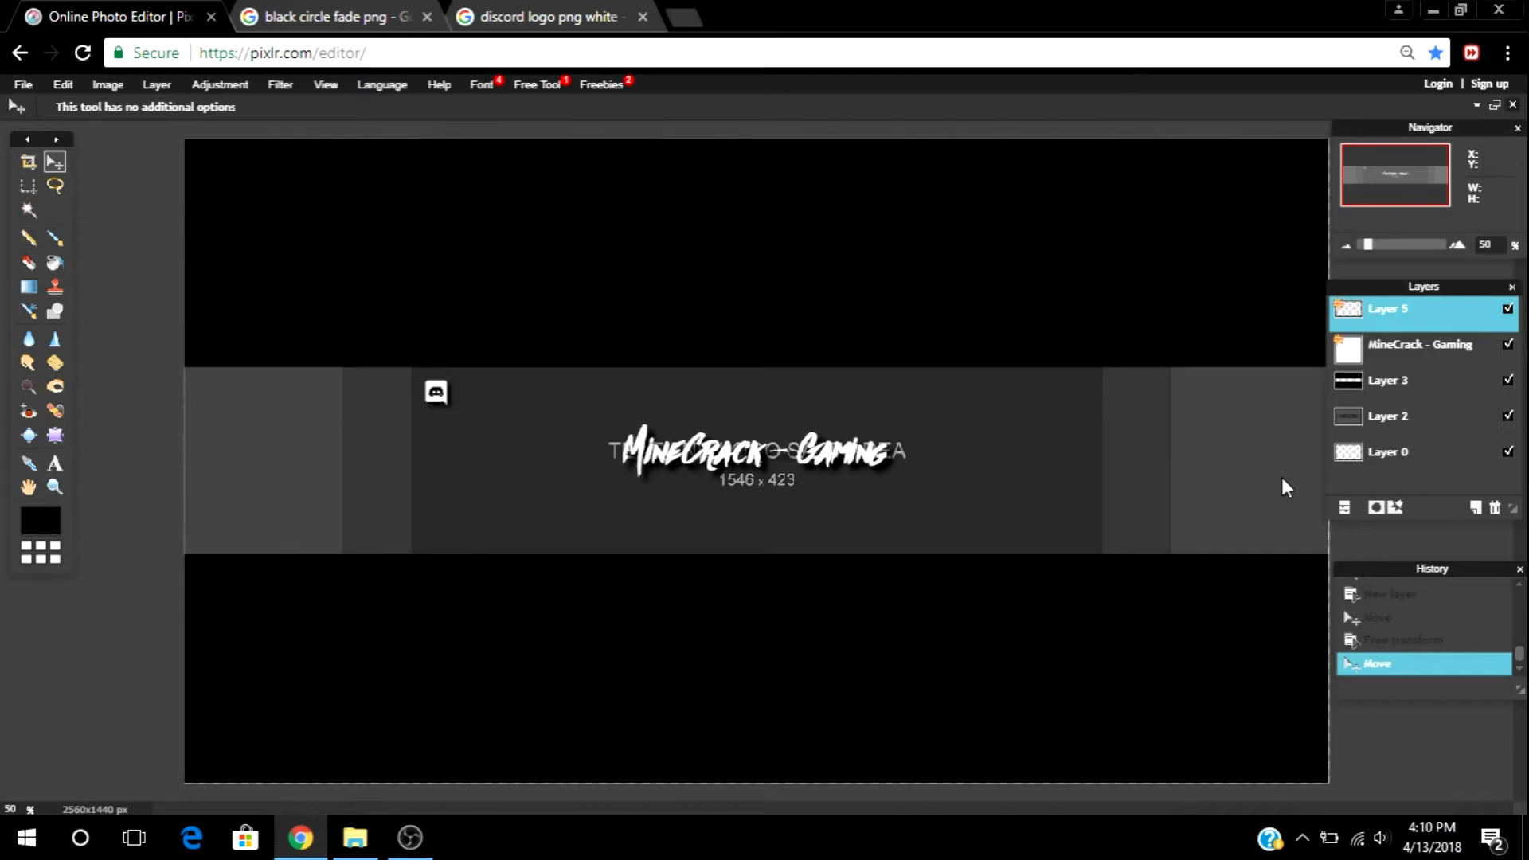
# Step: Add the Discord username and tag as a text layer below the channel name at size 40
pyautogui.click(56, 464)
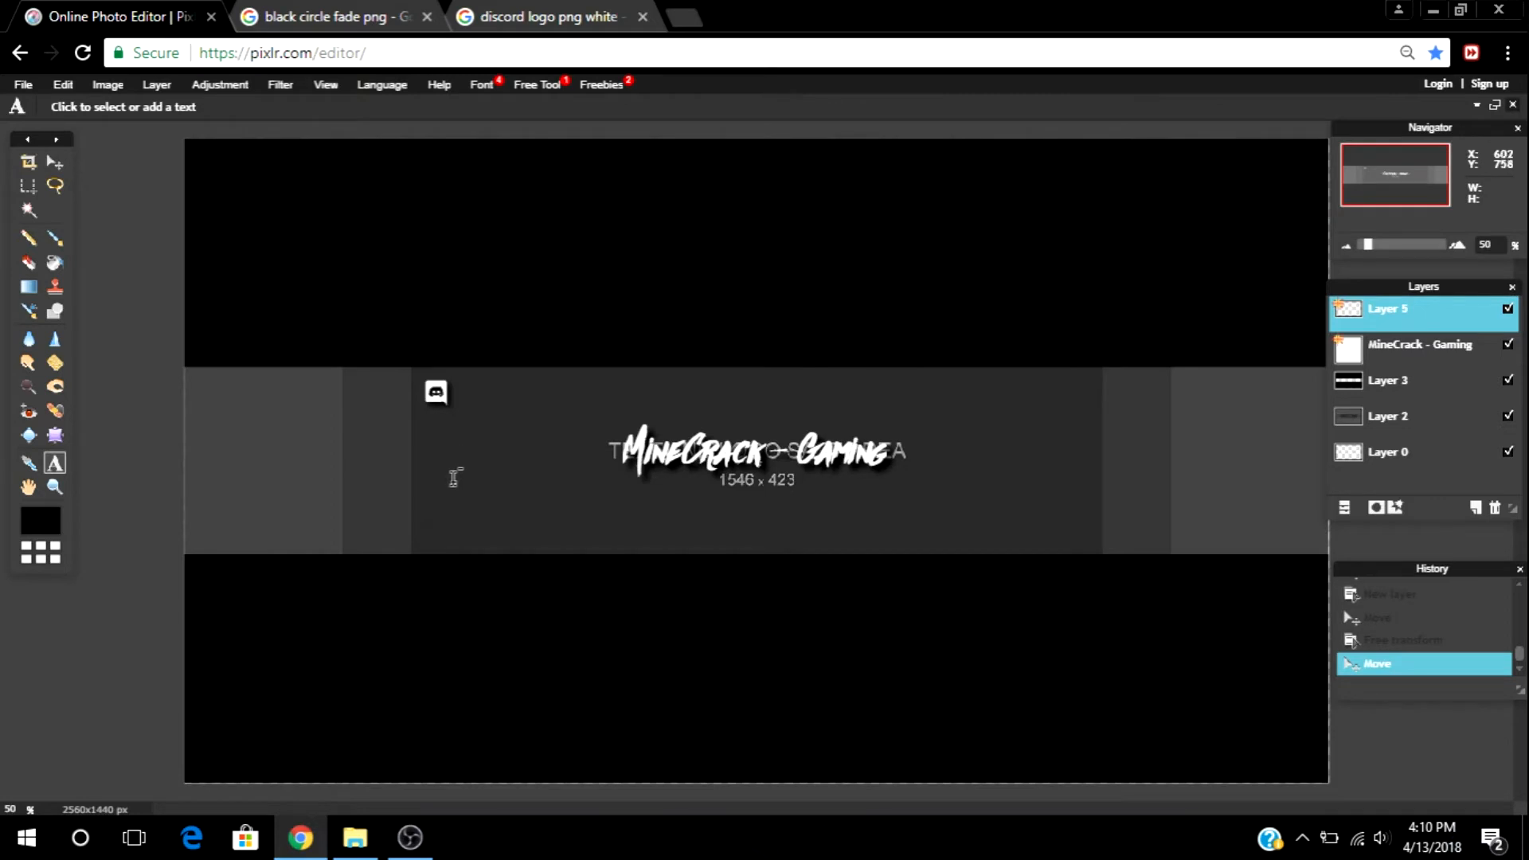
pyautogui.click(466, 535)
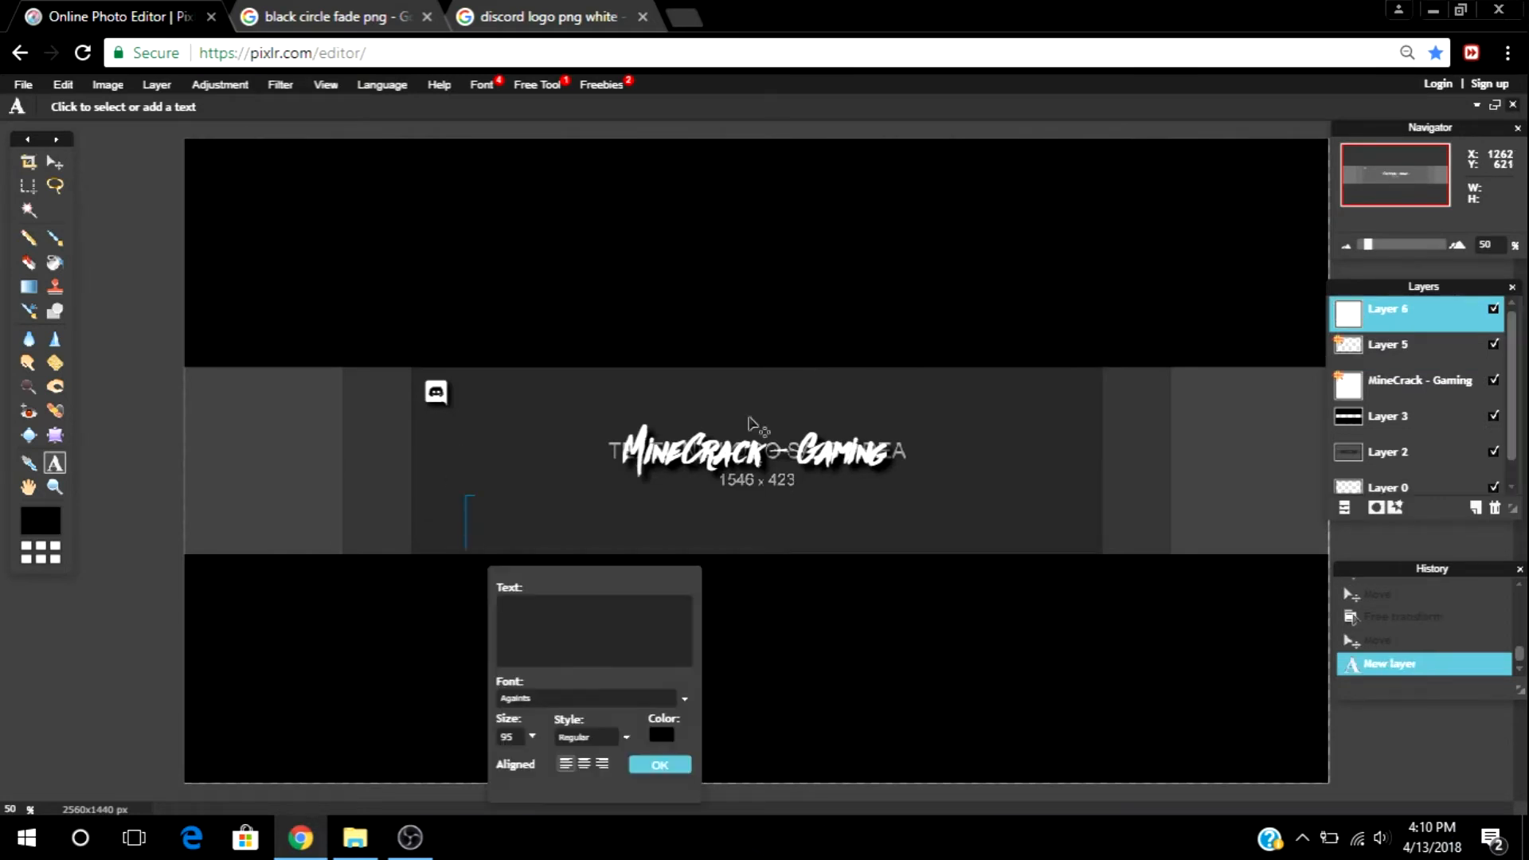
pyautogui.write('MineCrack')
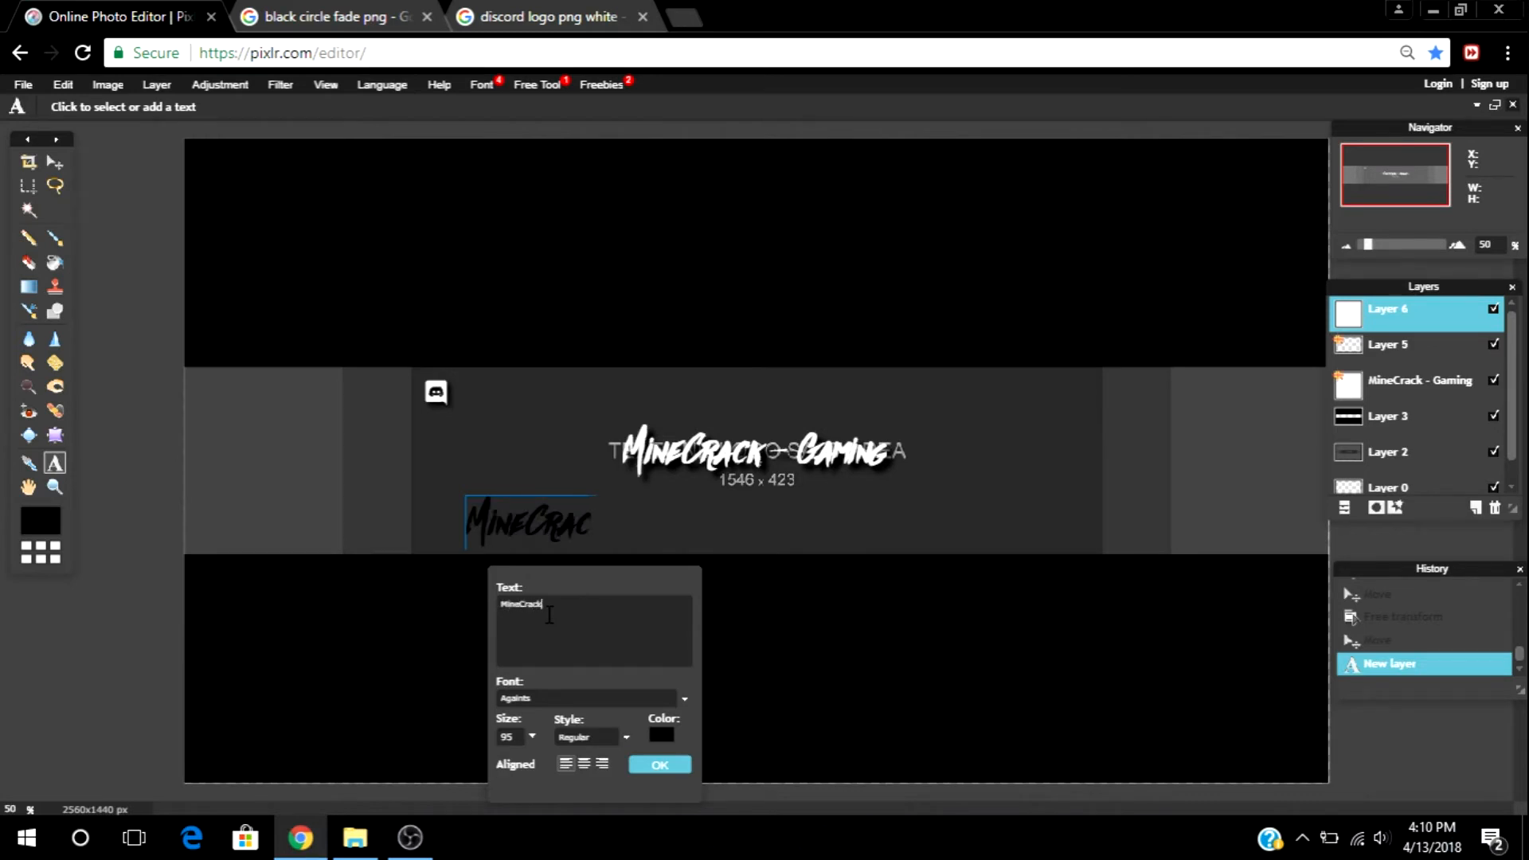
pyautogui.write('1324')
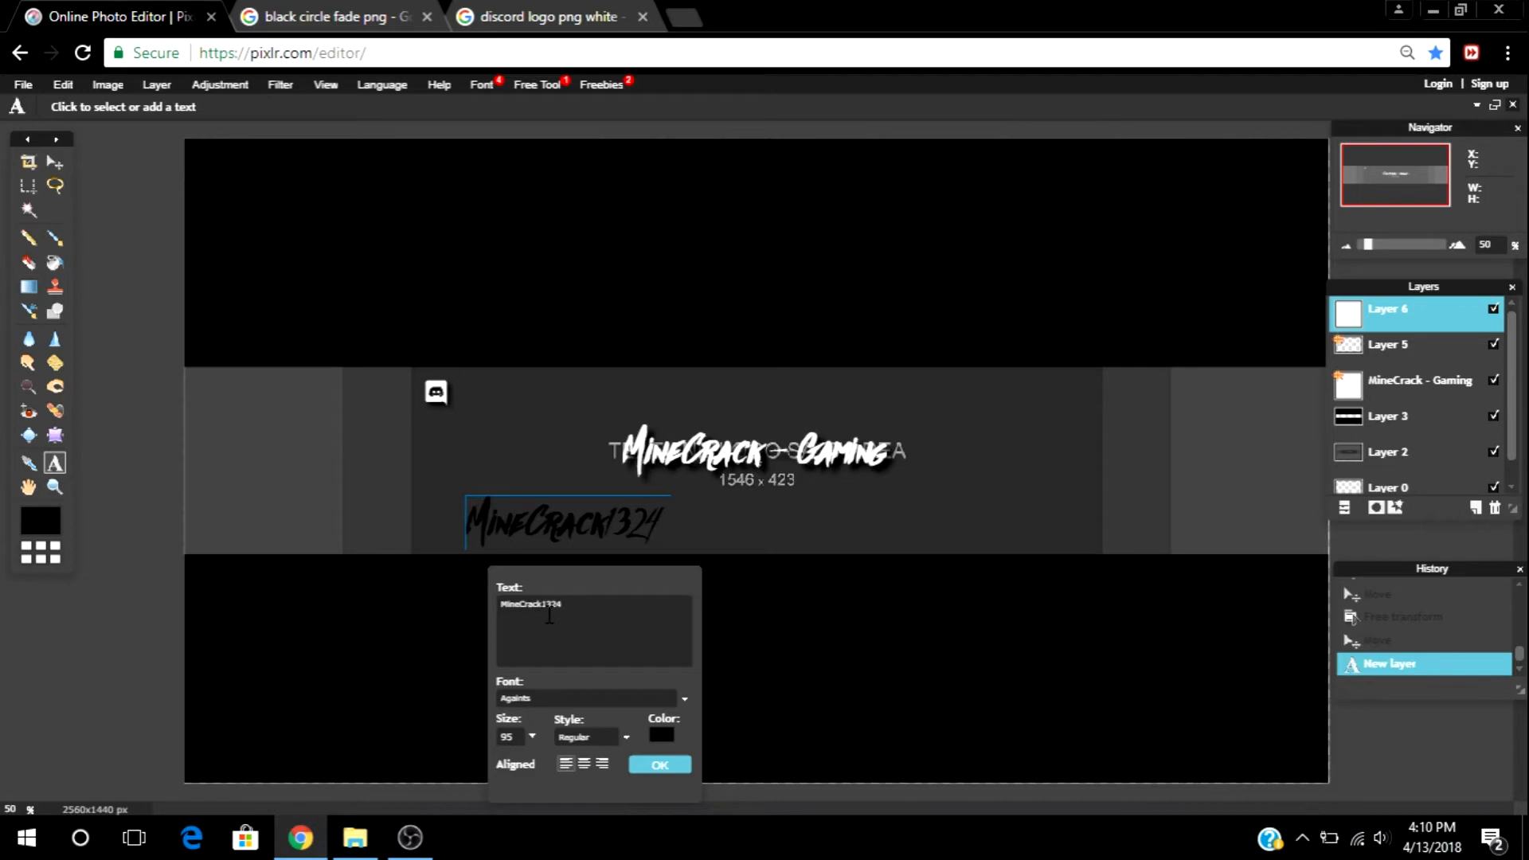
pyautogui.write(' #756')
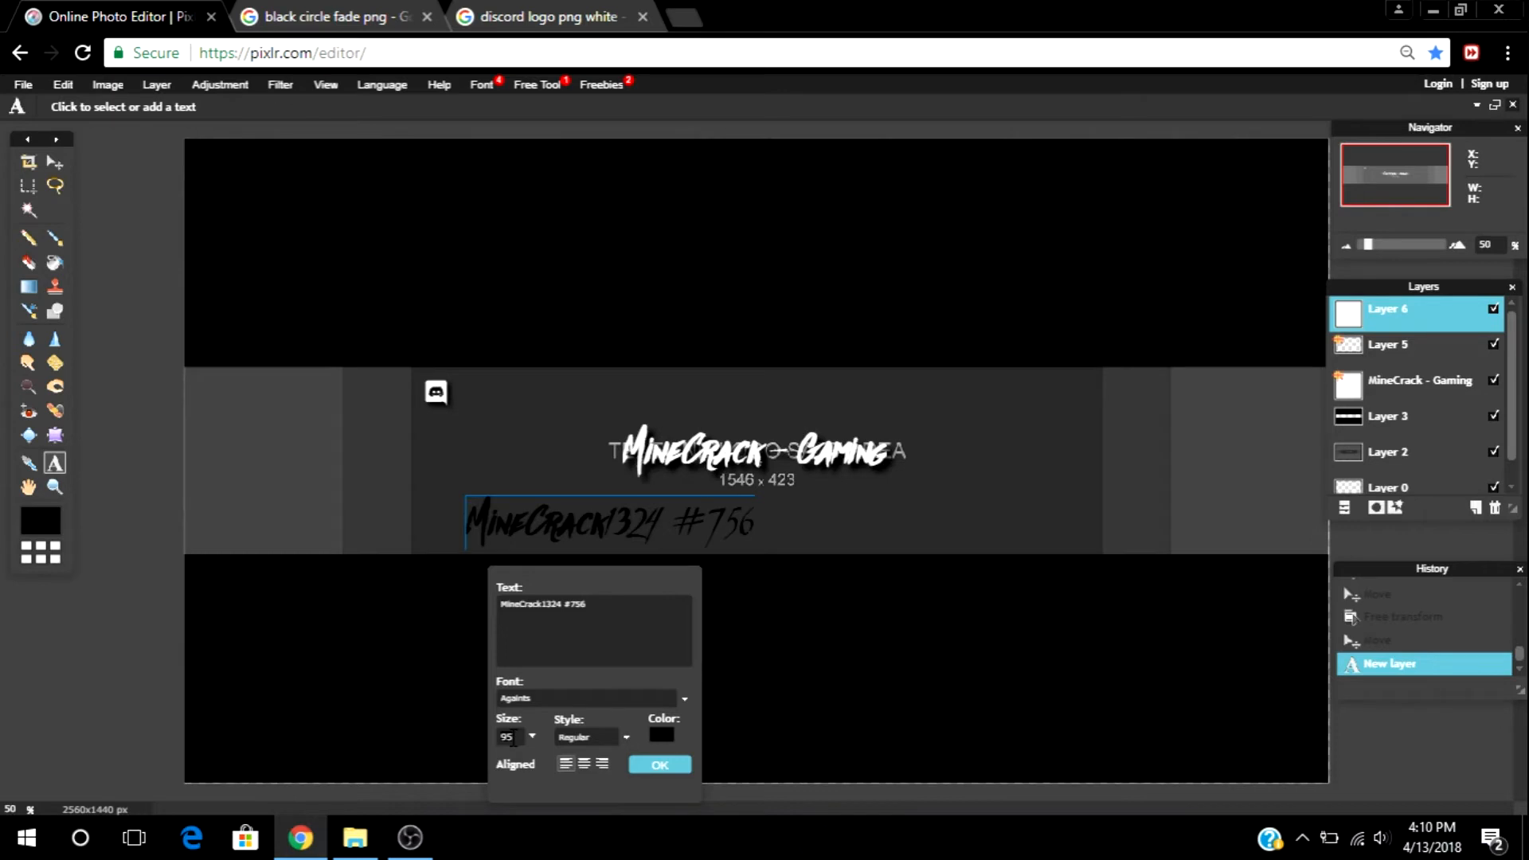
pyautogui.write('35')
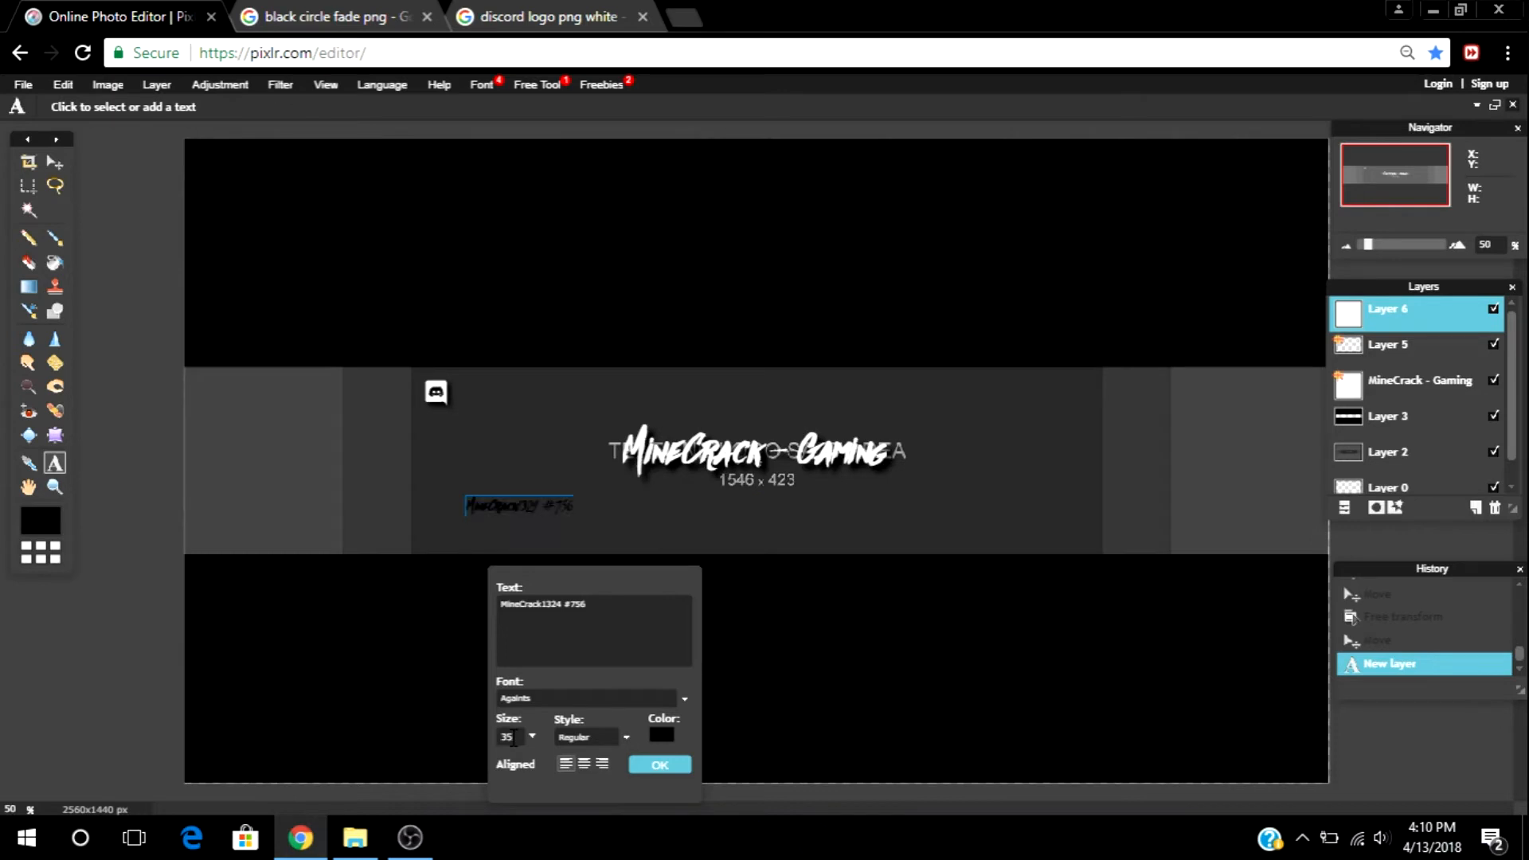
pyautogui.press('BackSpace')
pyautogui.press('BackSpace')
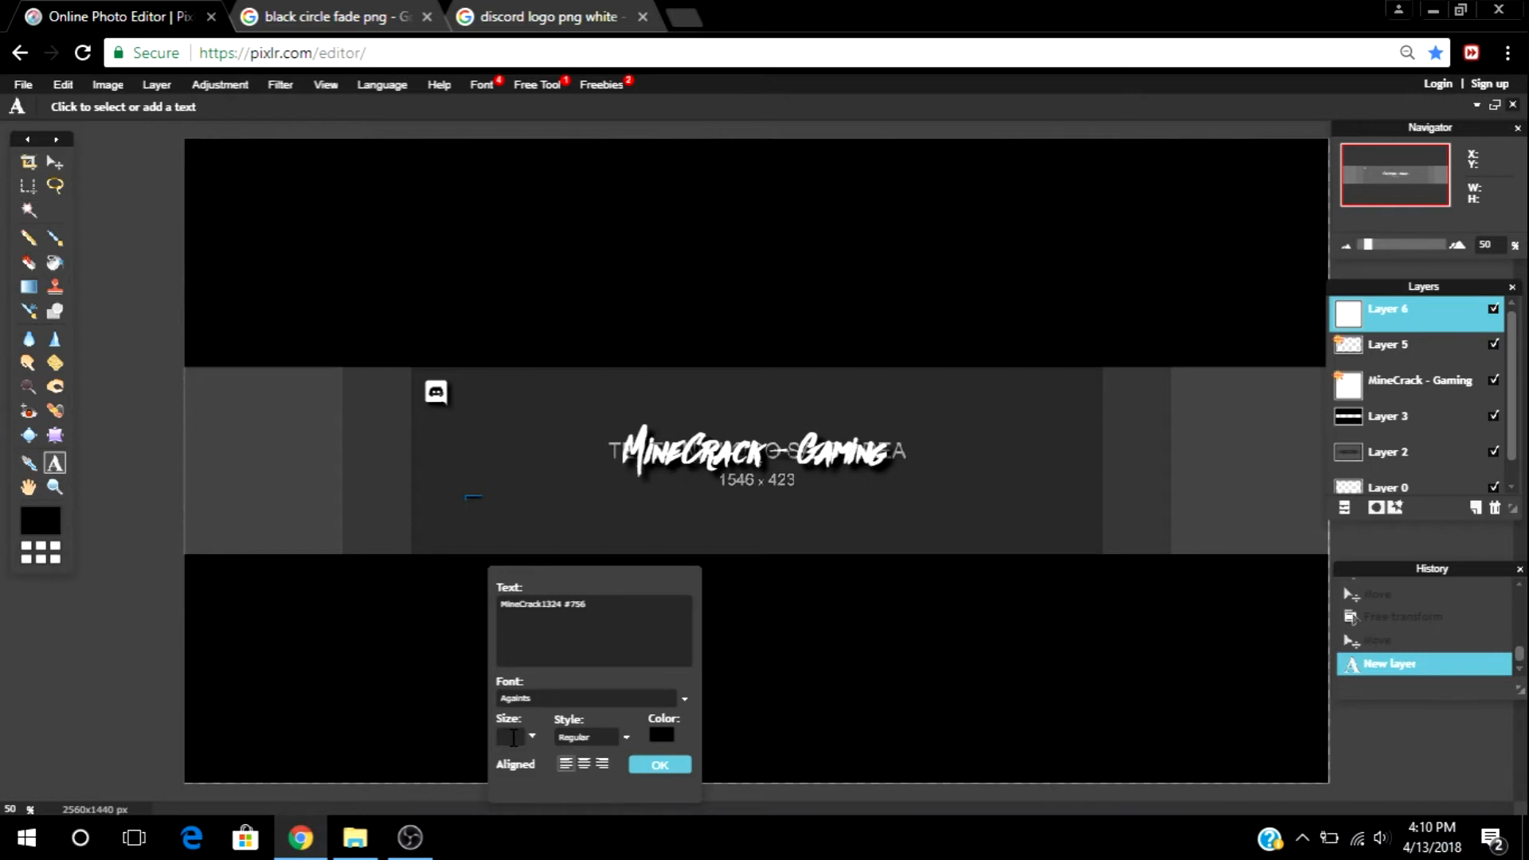
pyautogui.write('40')
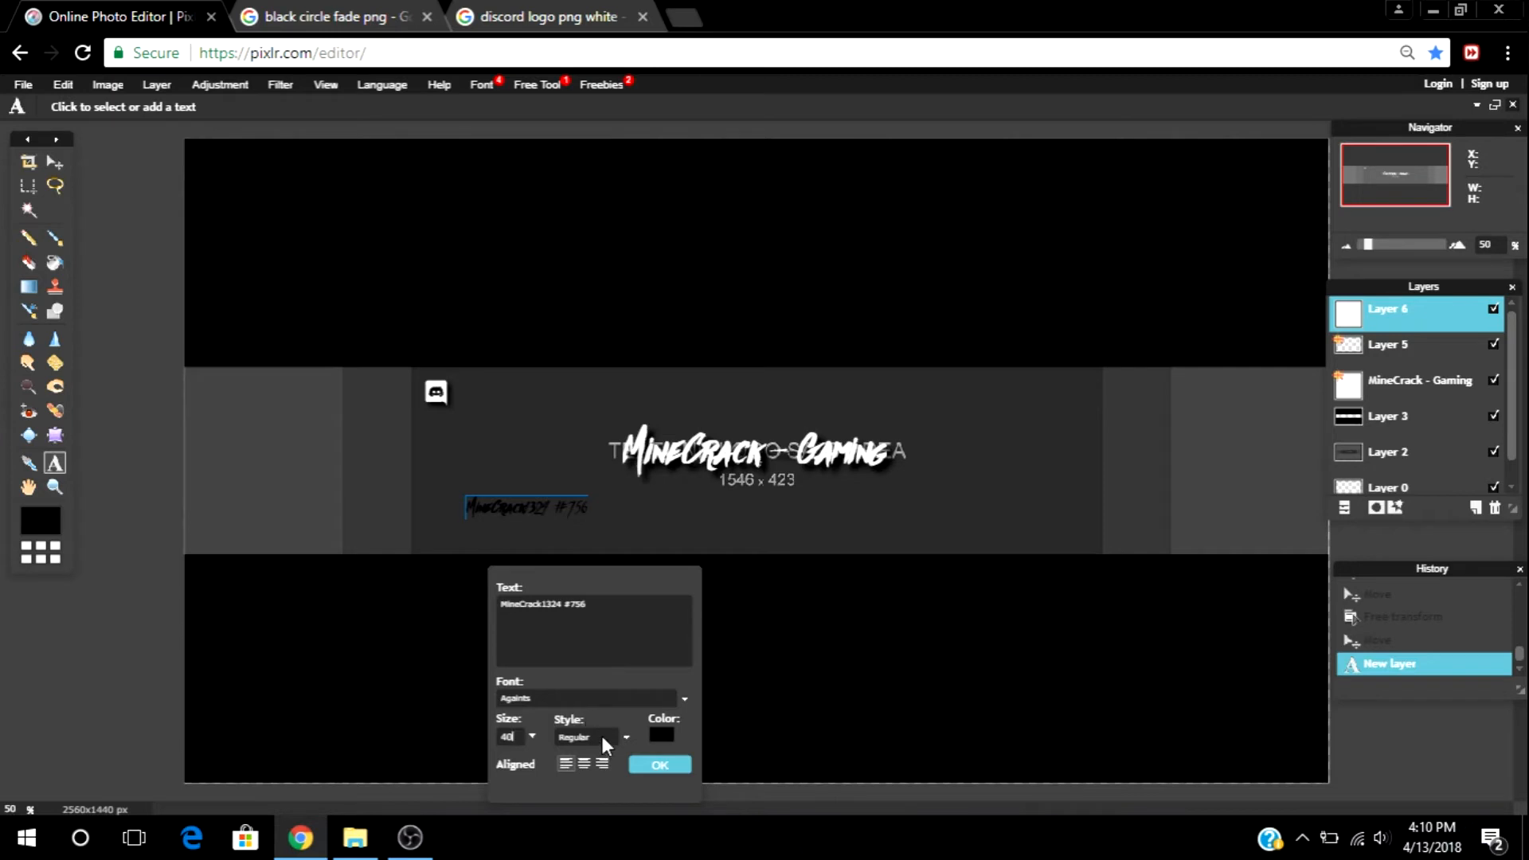
# Step: Format the Discord tag text in Agency FB, bold style and white
pyautogui.click(602, 701)
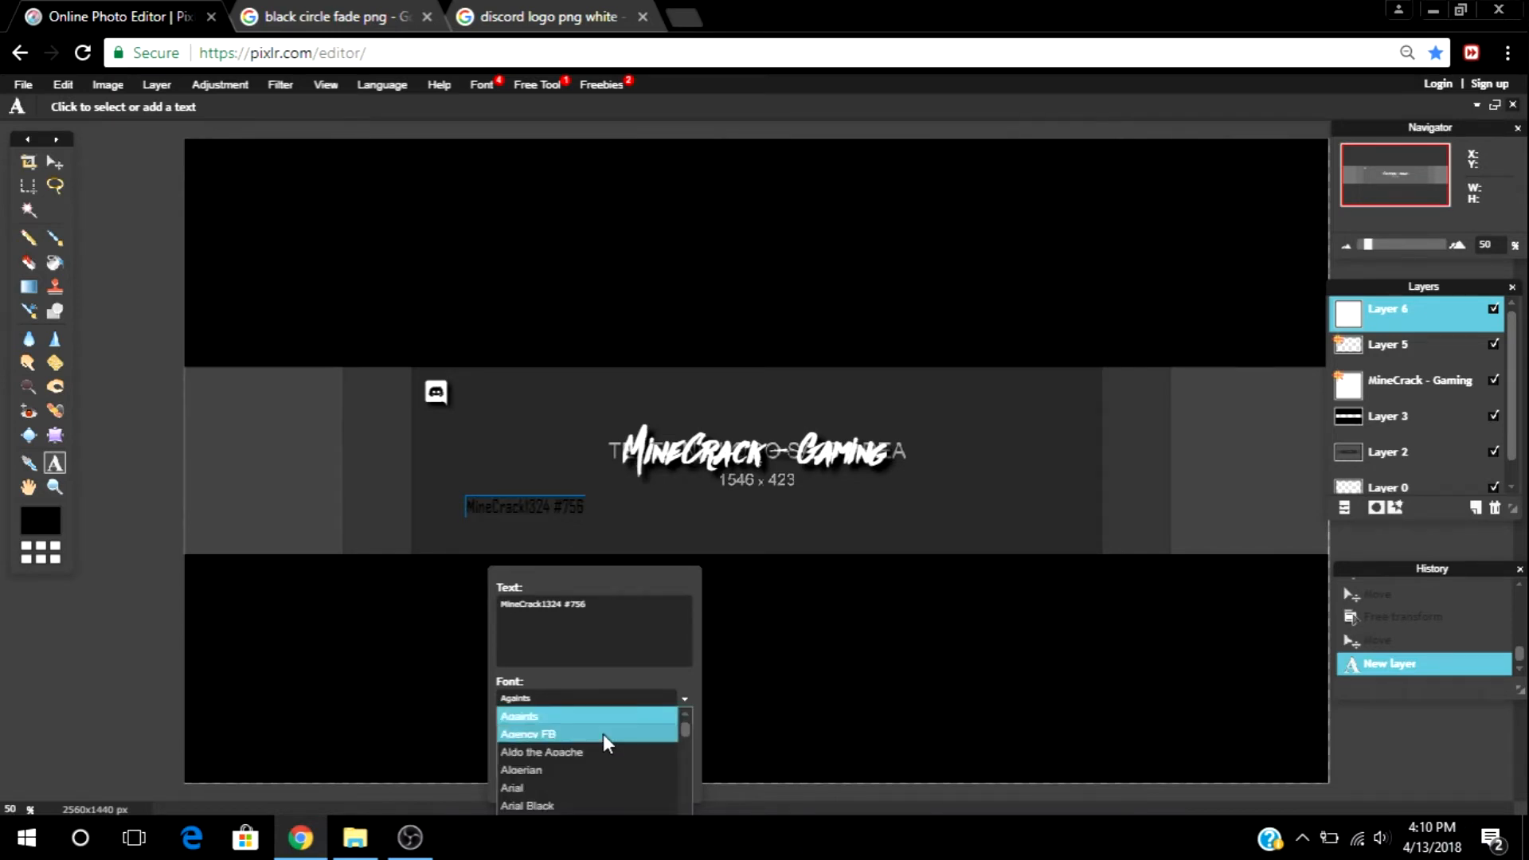
pyautogui.click(607, 734)
pyautogui.click(605, 745)
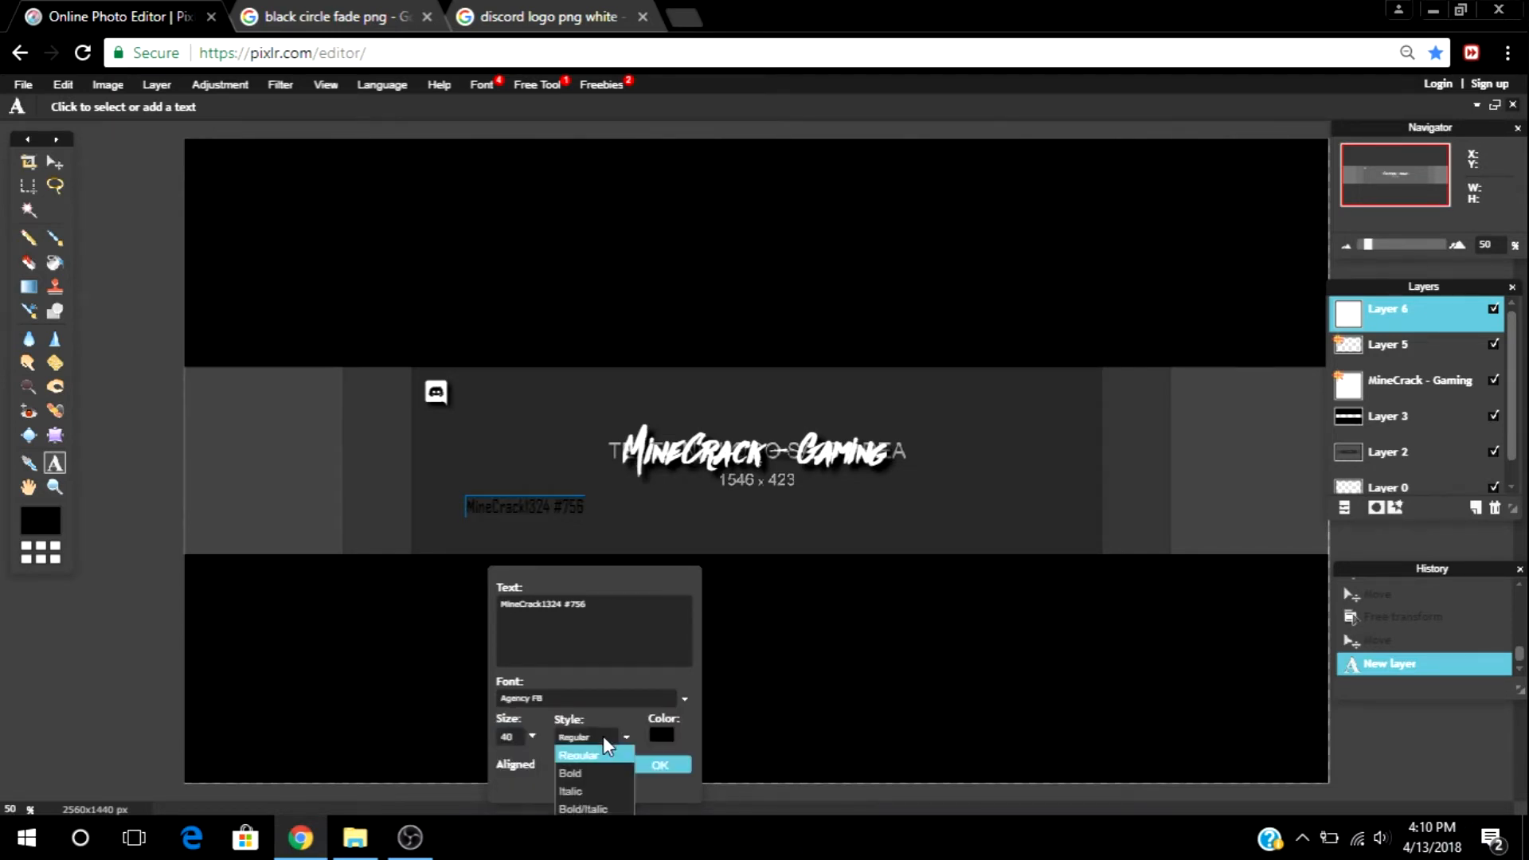
pyautogui.click(607, 774)
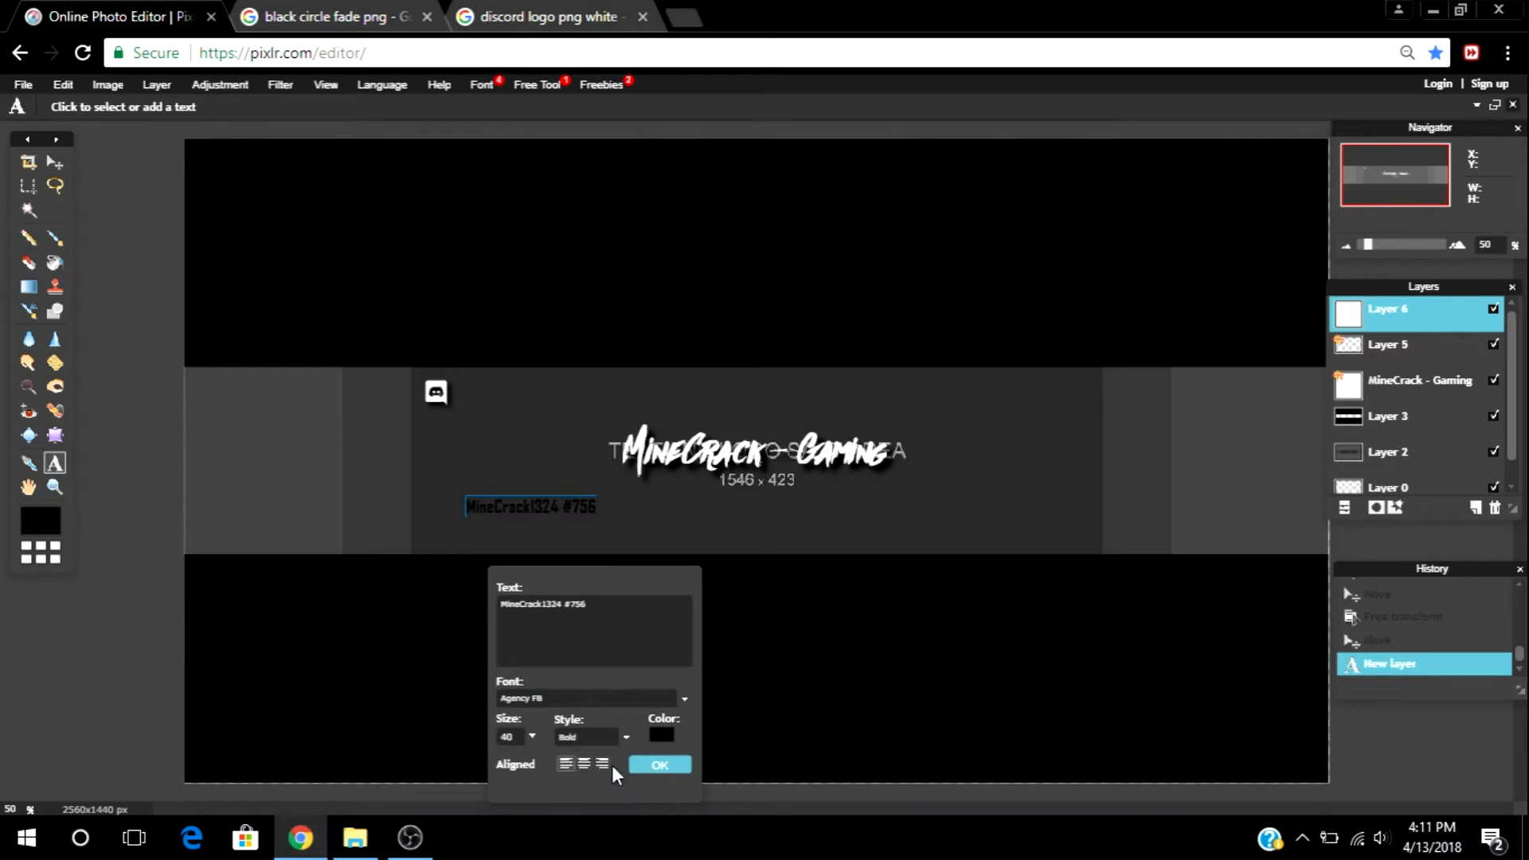
pyautogui.click(661, 735)
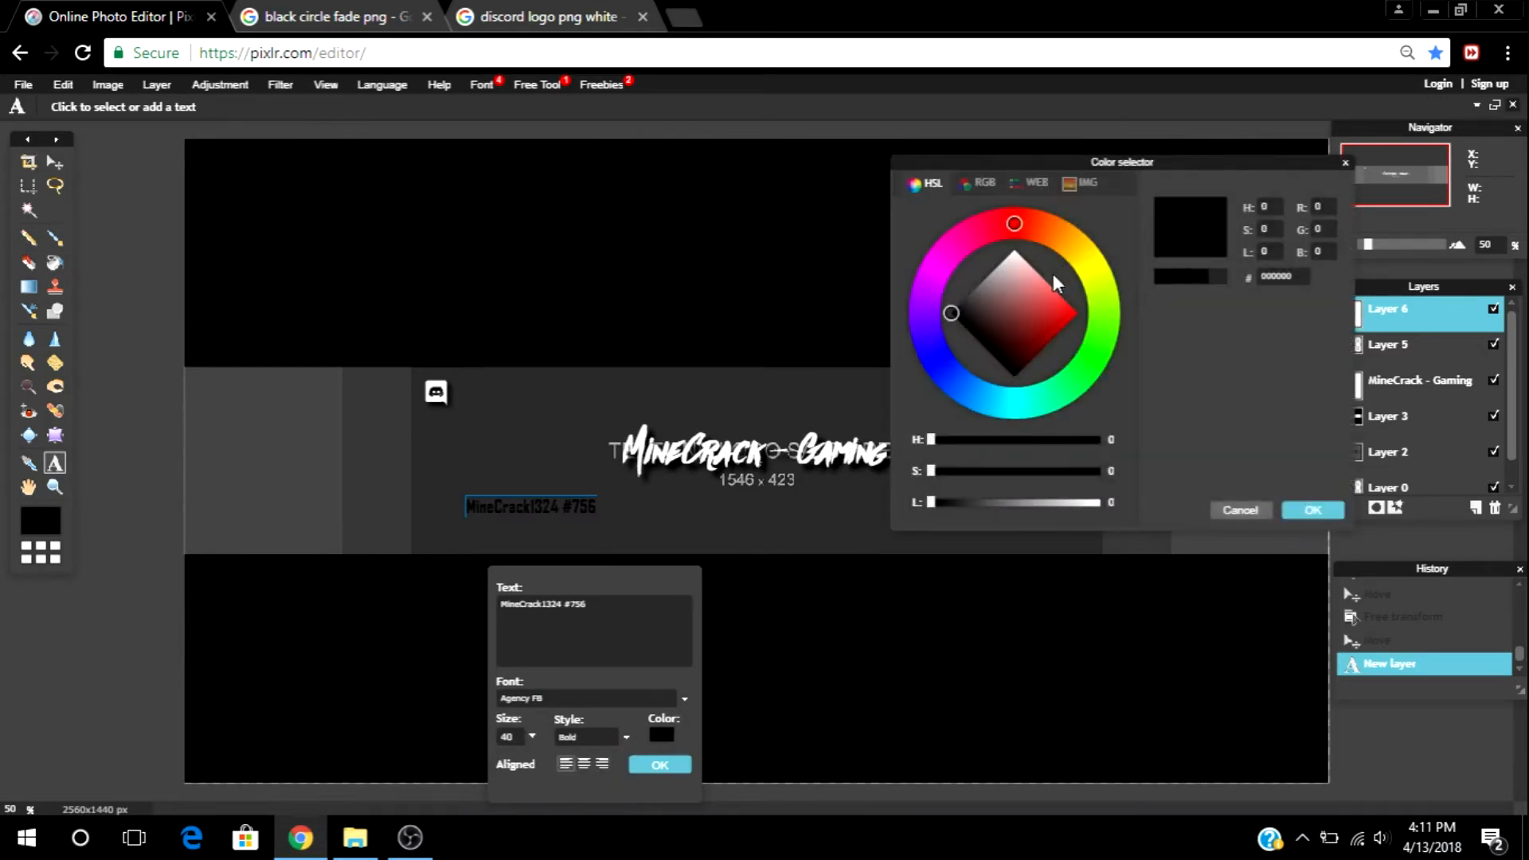
pyautogui.moveTo(1056, 280); pyautogui.dragTo(1014, 243)
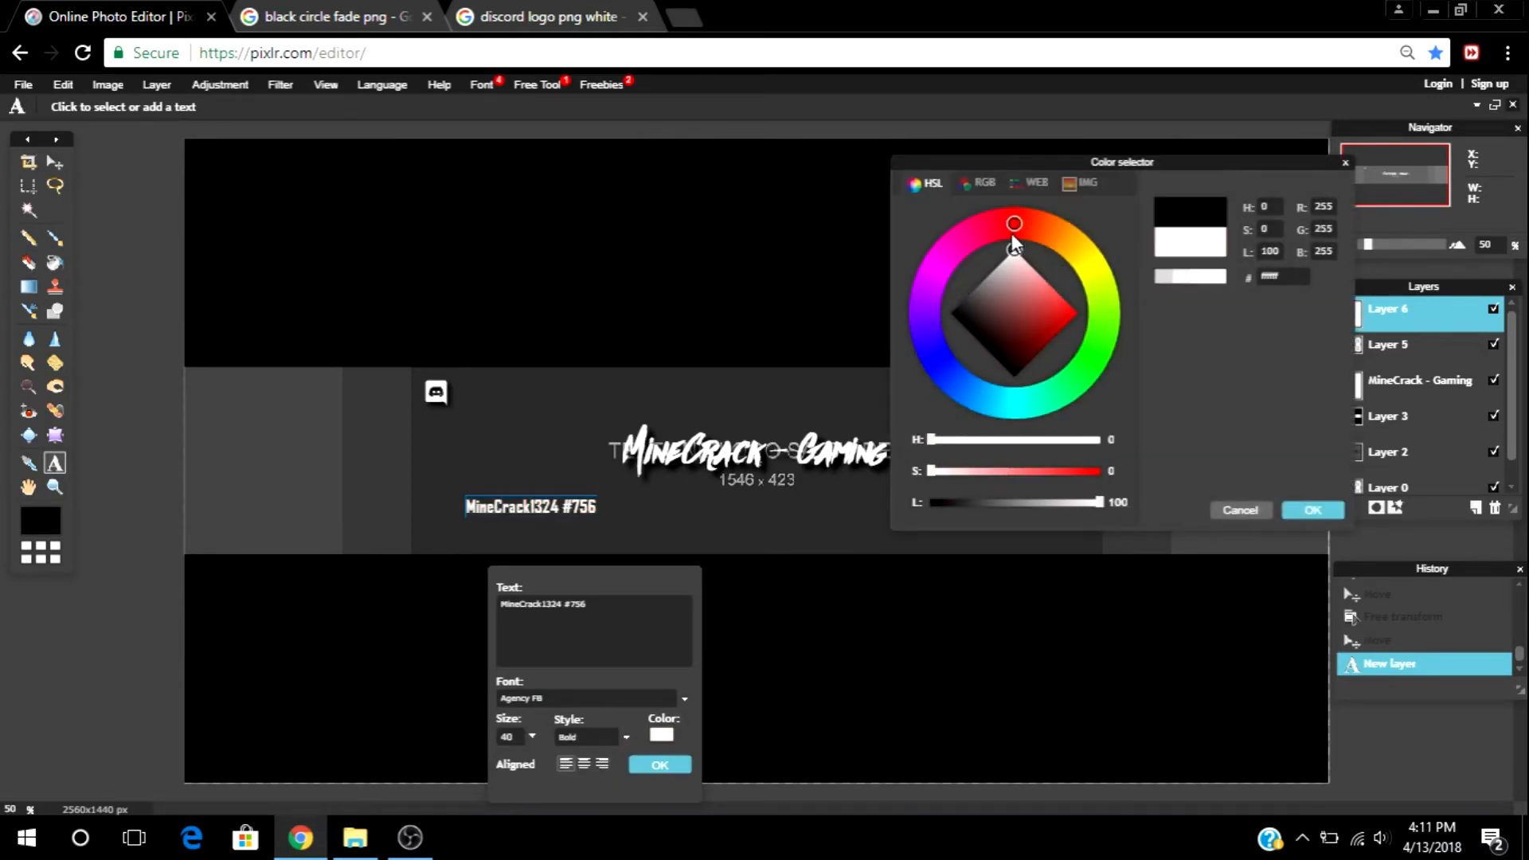
pyautogui.click(1316, 508)
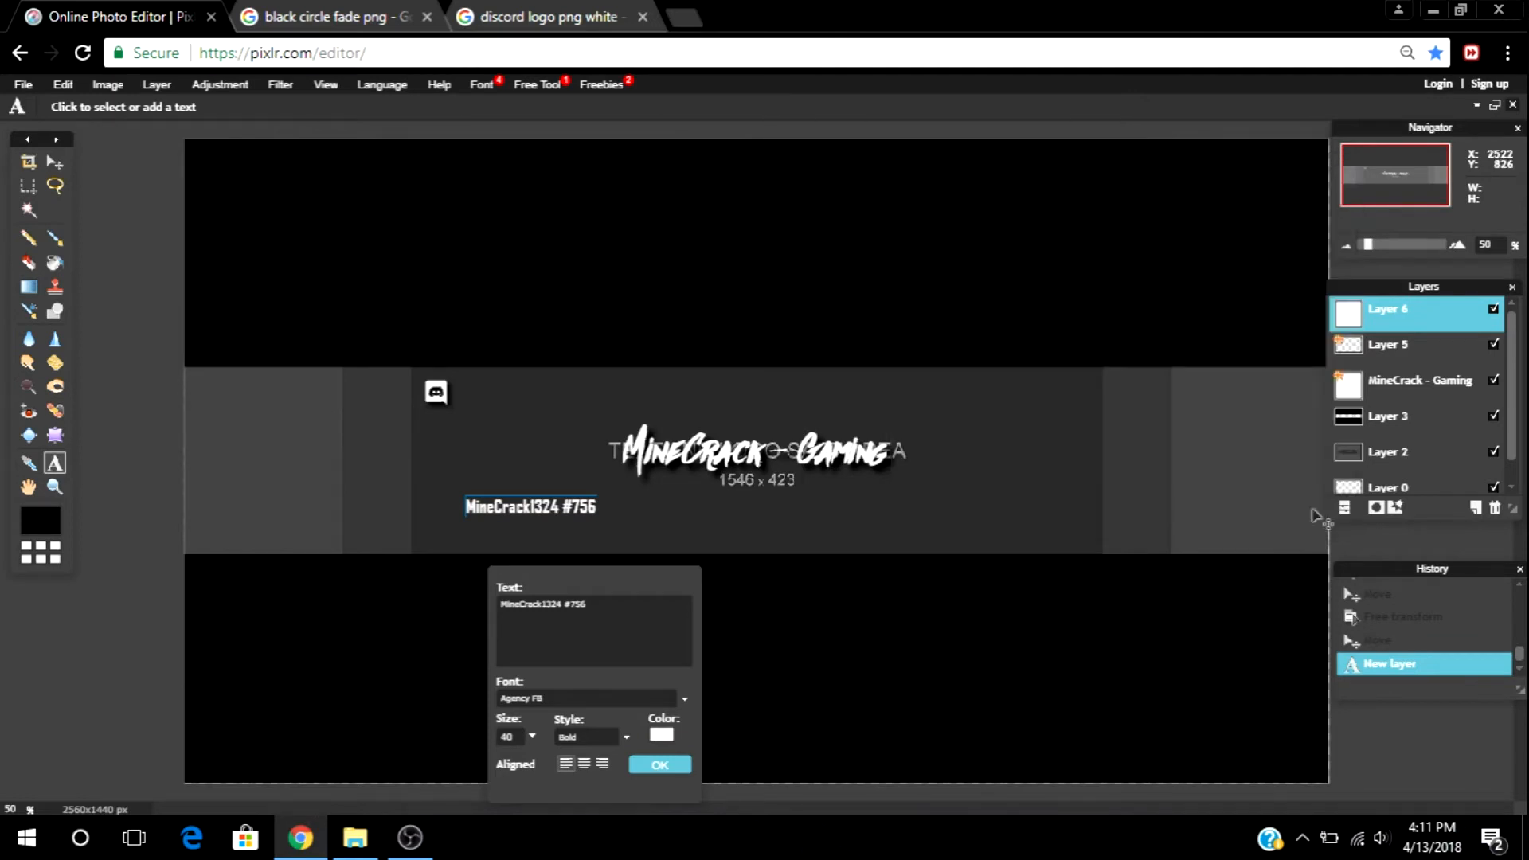
pyautogui.click(676, 766)
# Step: Move the Discord tag text to just right of the Discord logo, level with it and with a small gap
pyautogui.click(55, 162)
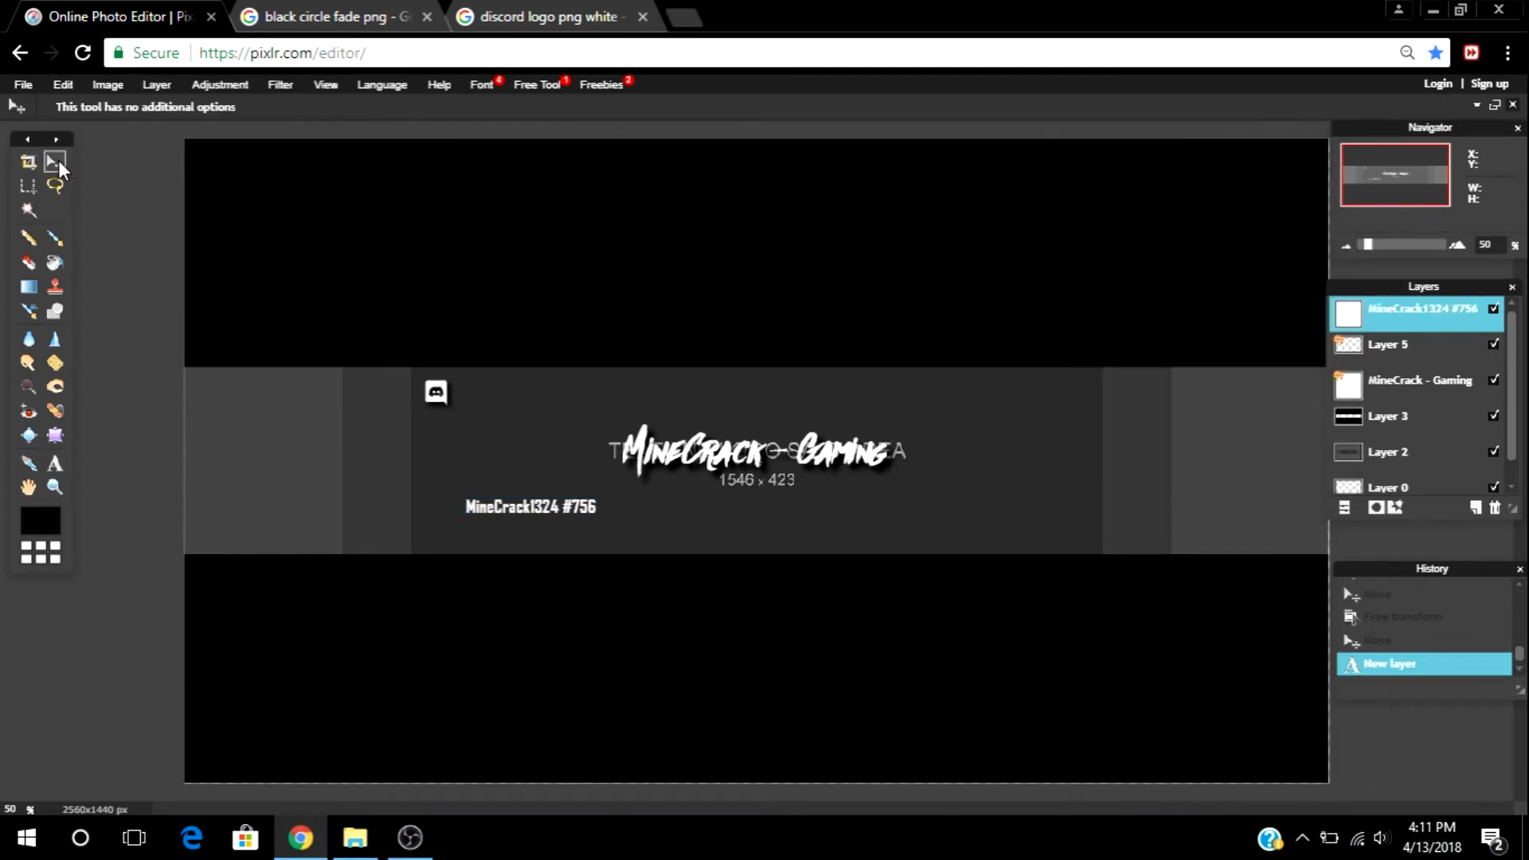
pyautogui.moveTo(571, 517); pyautogui.dragTo(555, 394)
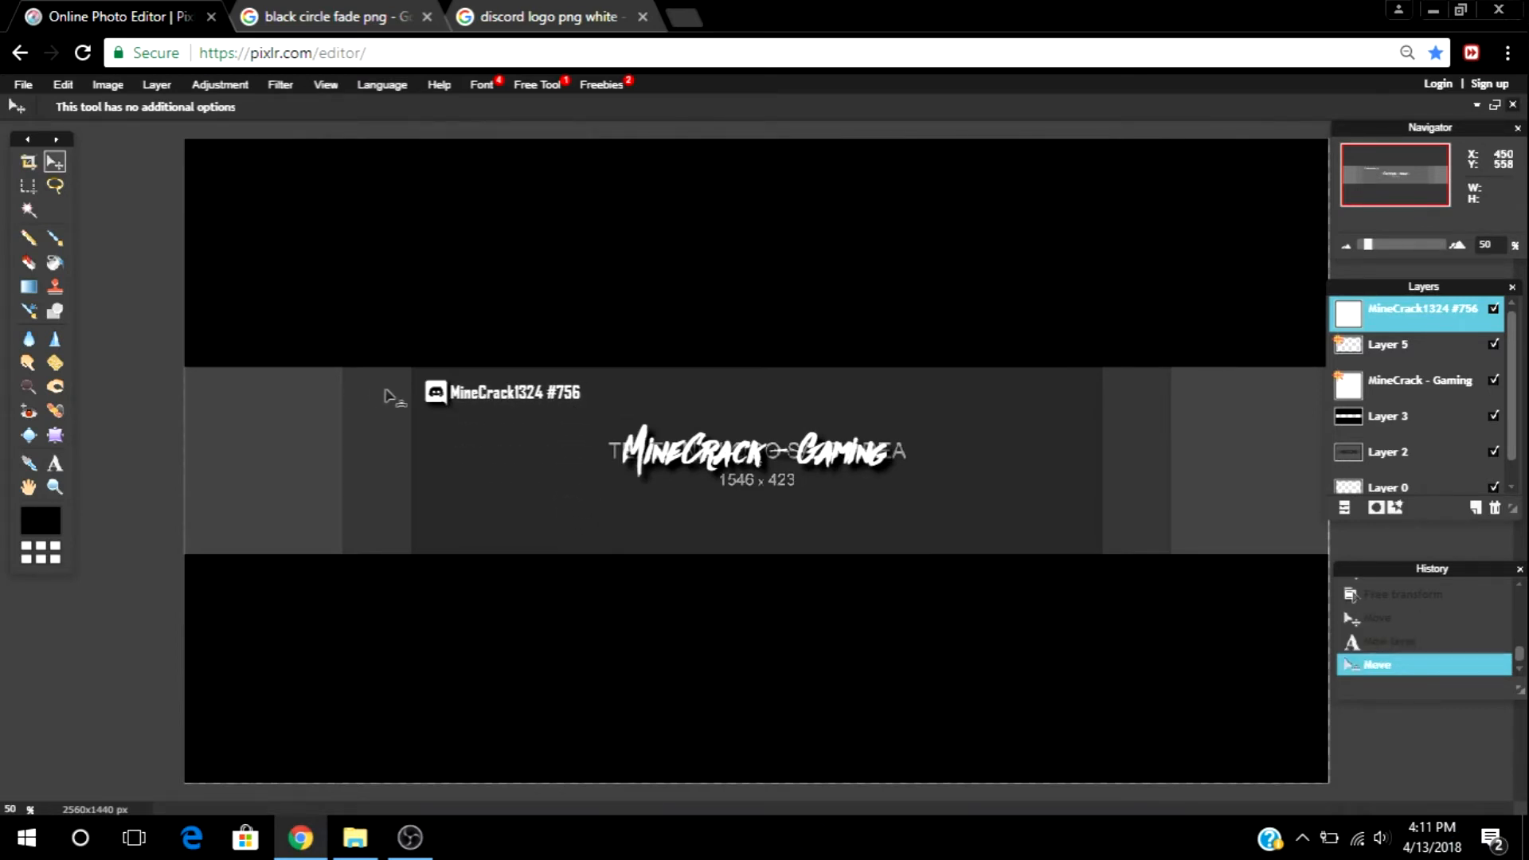
pyautogui.moveTo(438, 396); pyautogui.dragTo(442, 392)
pyautogui.hotkey('alt', 'Left')
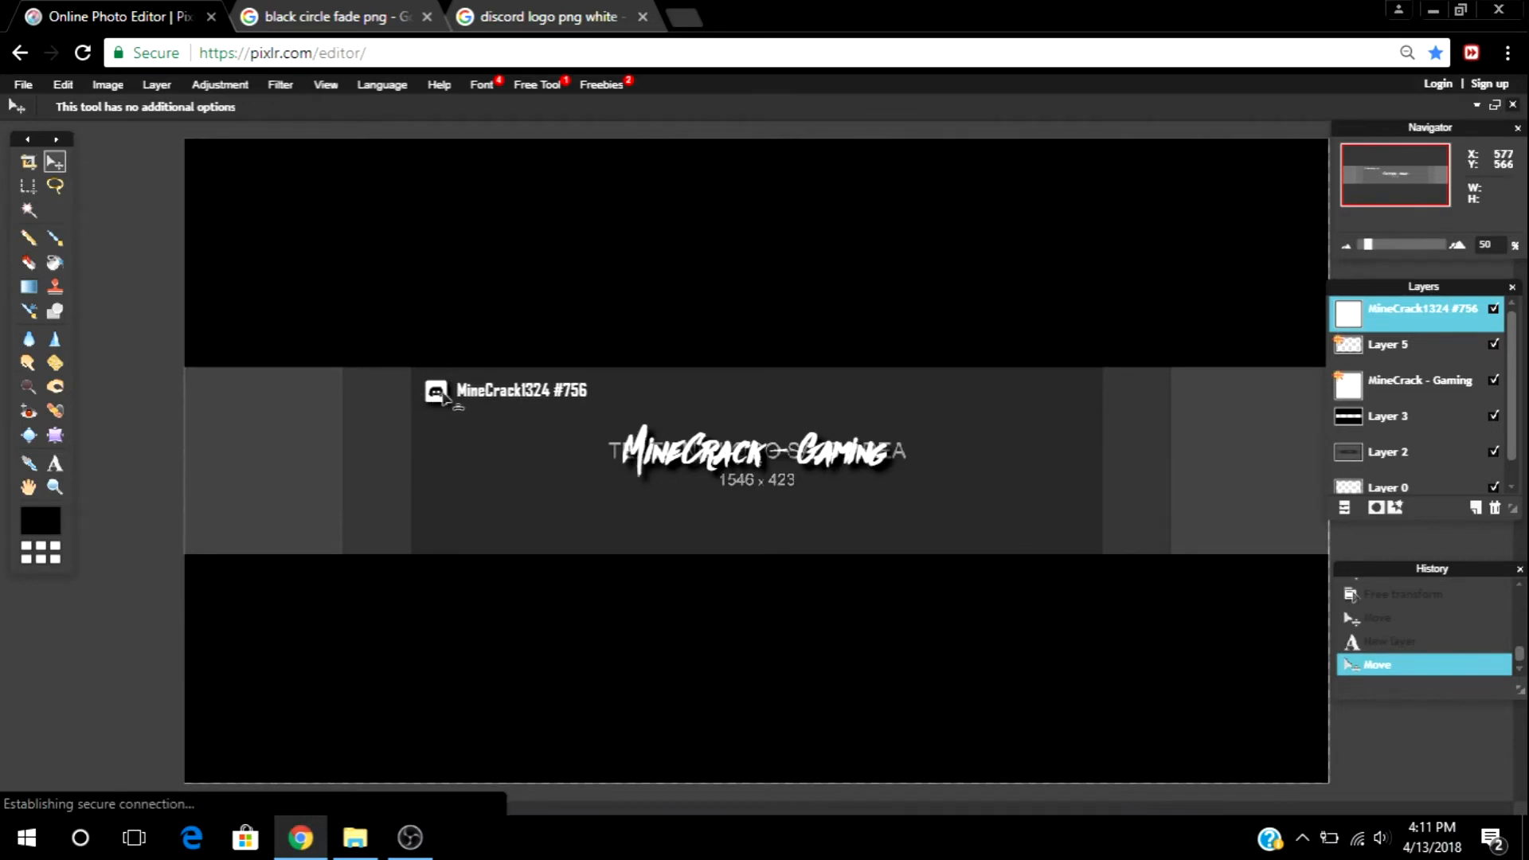
# Step: Nudge the Discord logo slightly up and left, and move the Discord tag text close beside it at the same height
pyautogui.click(905, 177)
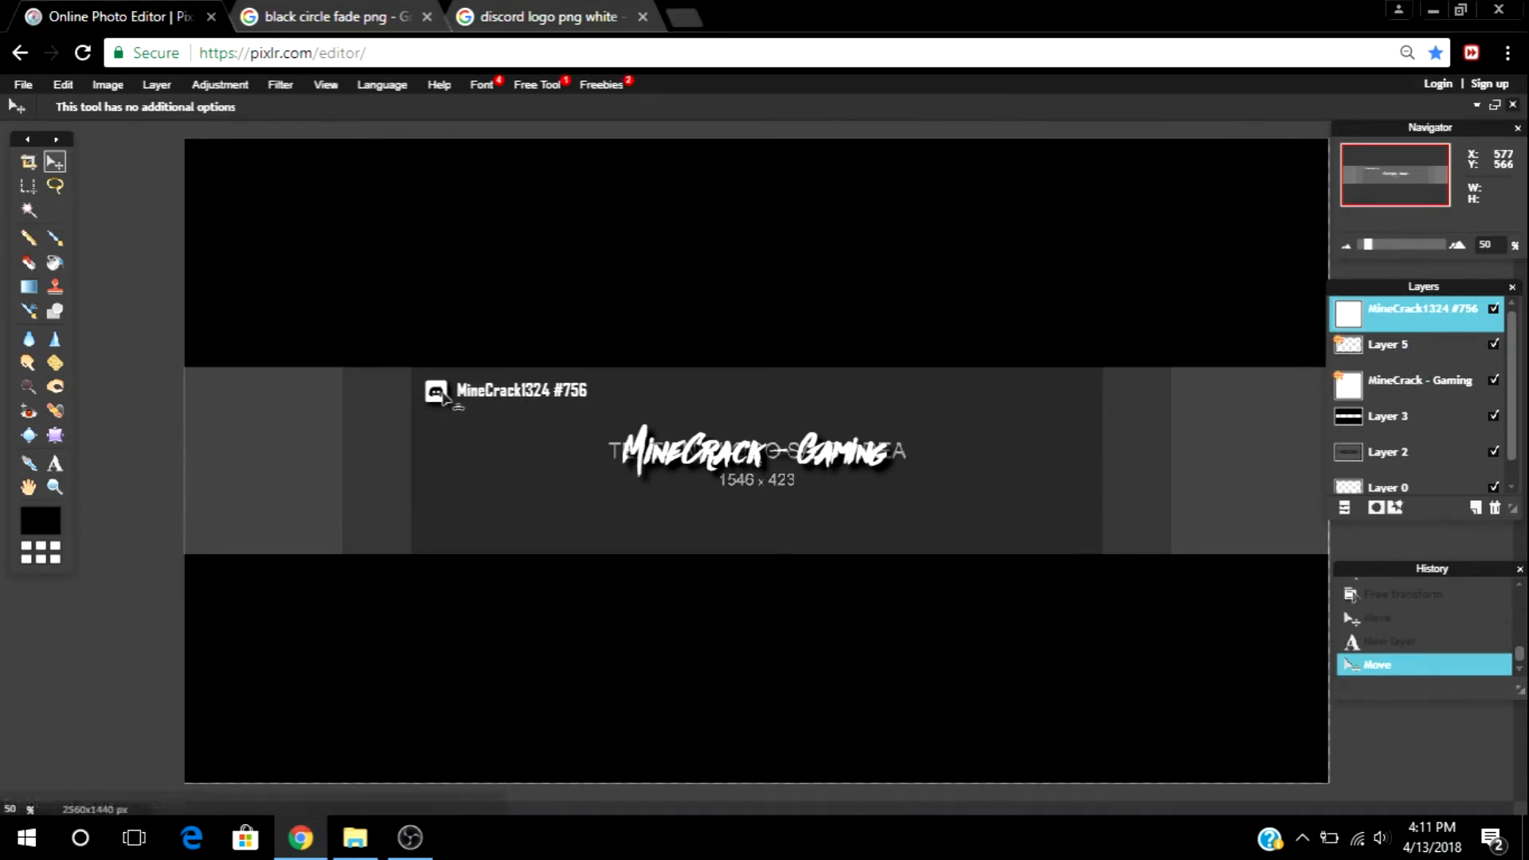
pyautogui.click(1378, 358)
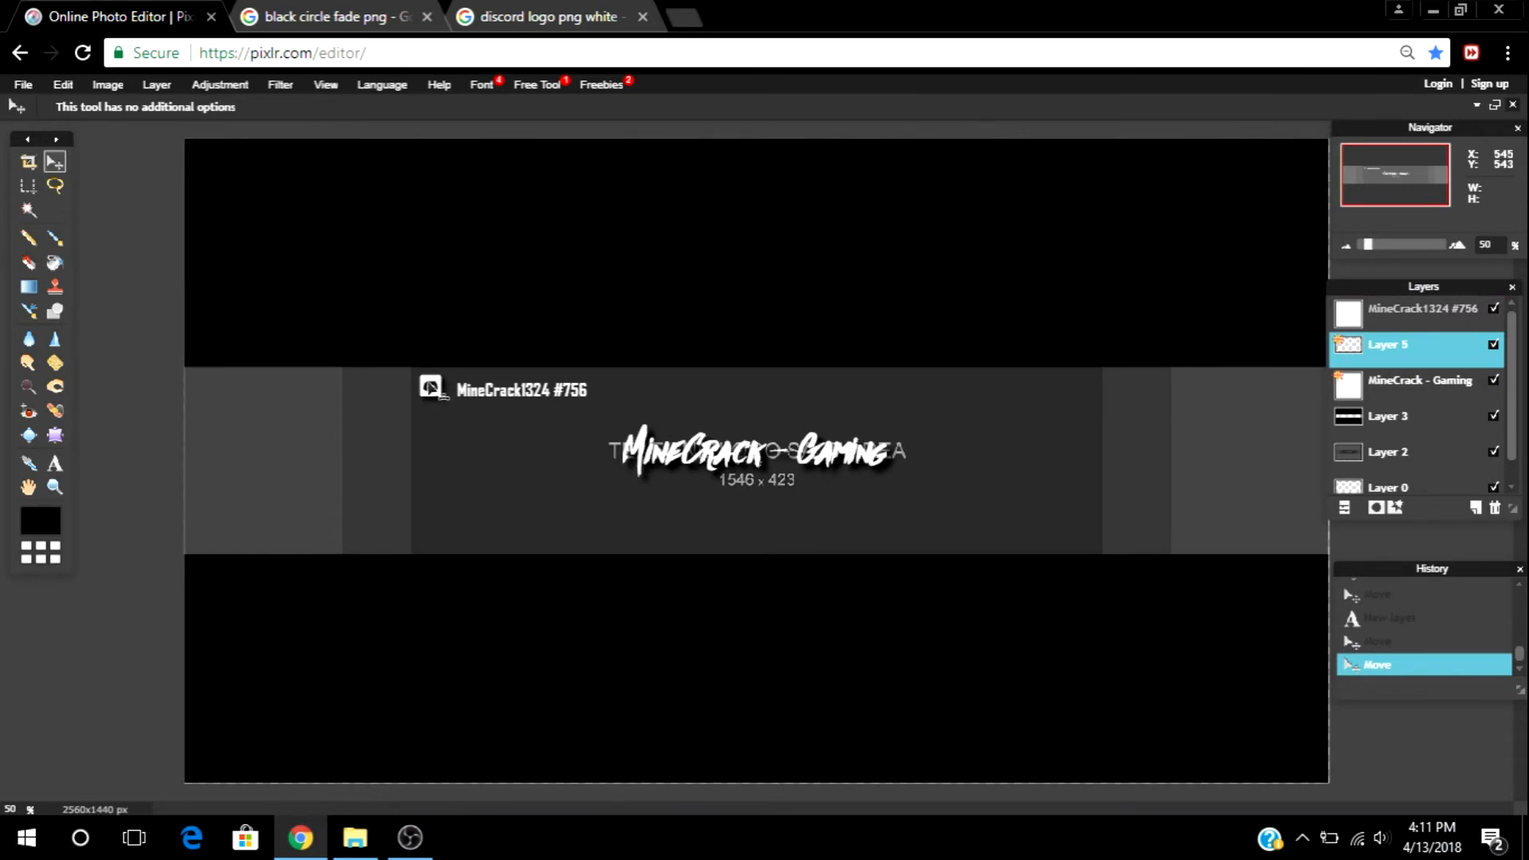
pyautogui.click(429, 382)
pyautogui.click(1372, 317)
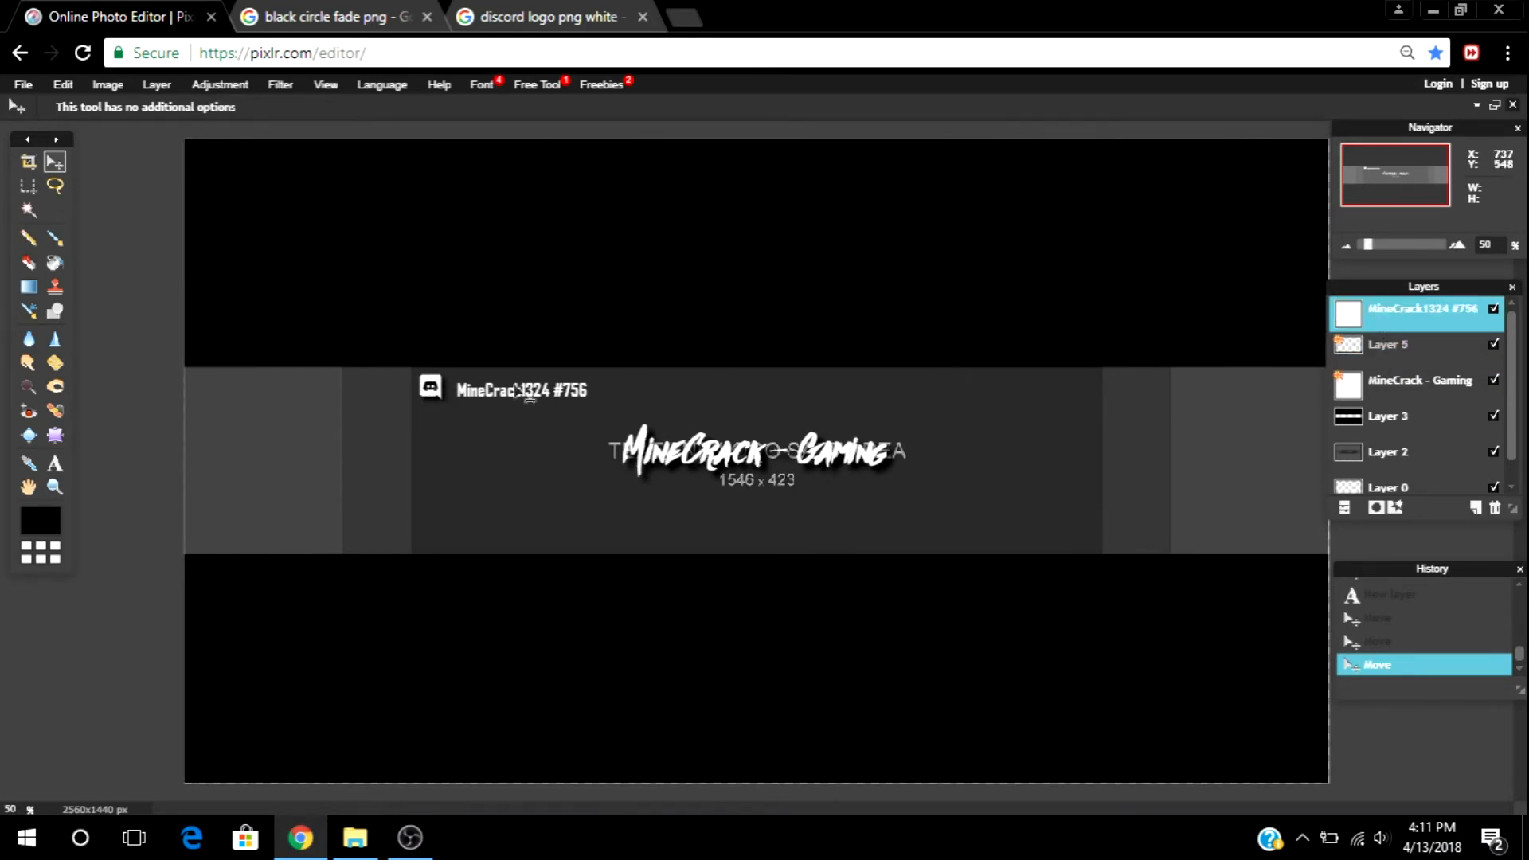
pyautogui.moveTo(516, 387); pyautogui.dragTo(503, 387)
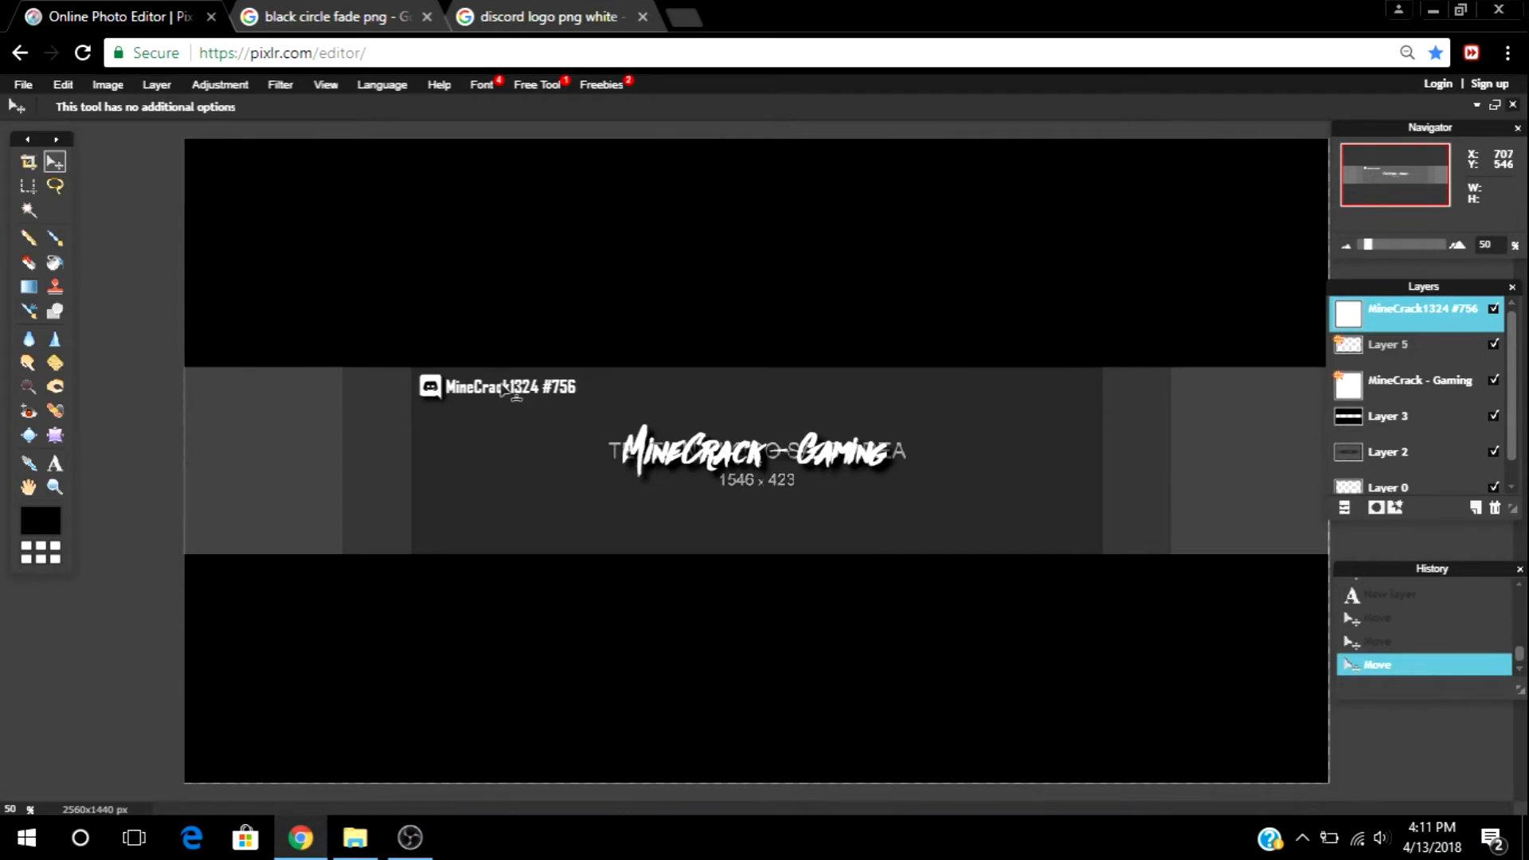
# Step: Apply a drop shadow to the Discord tag text layer with opacity 100 and distance 5
pyautogui.rightClick(1380, 310)
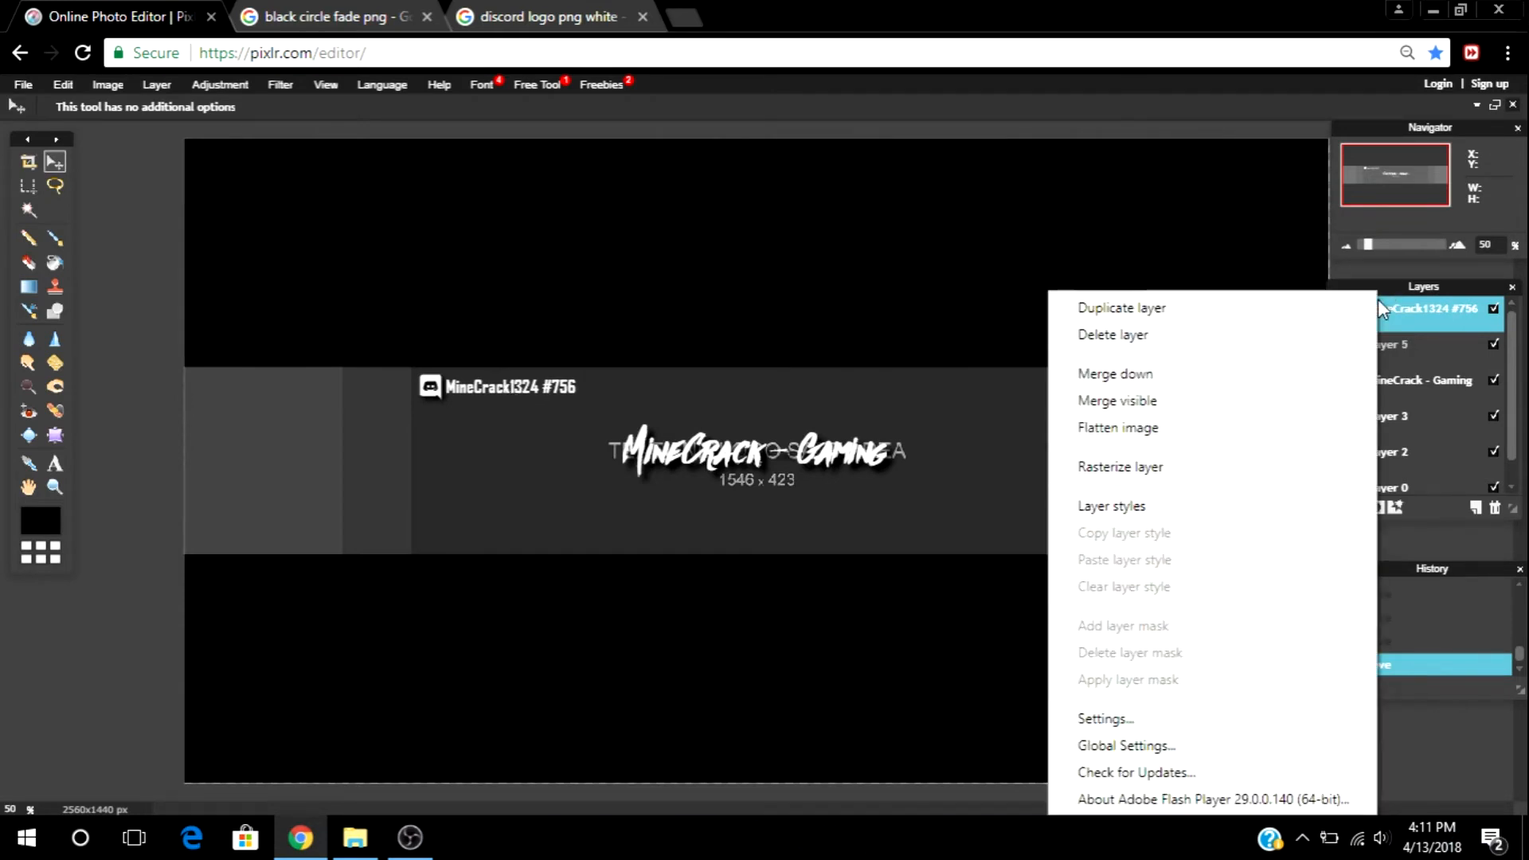
pyautogui.click(1157, 502)
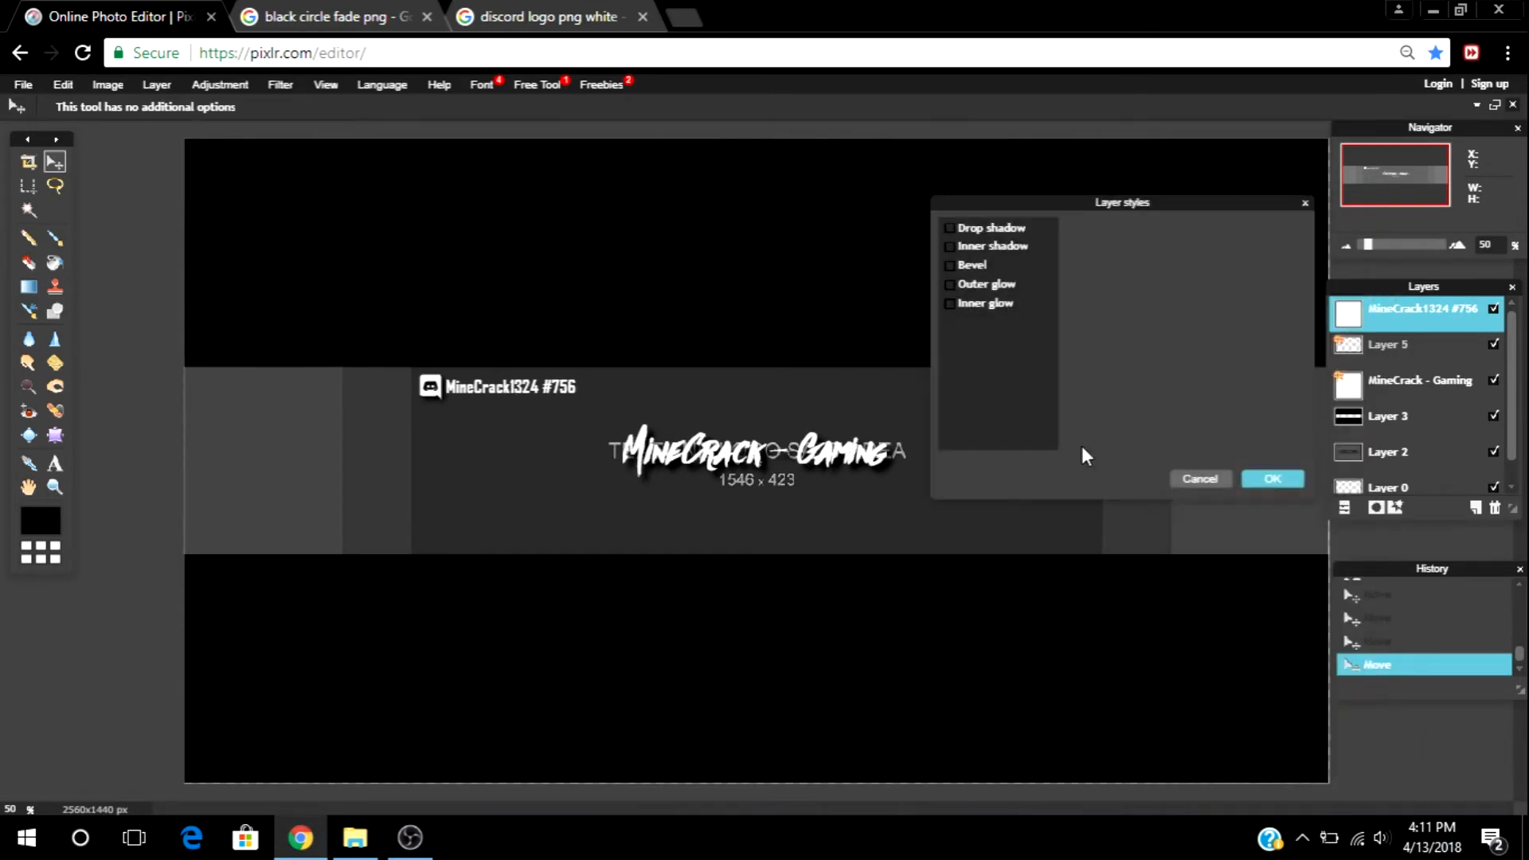
pyautogui.click(992, 229)
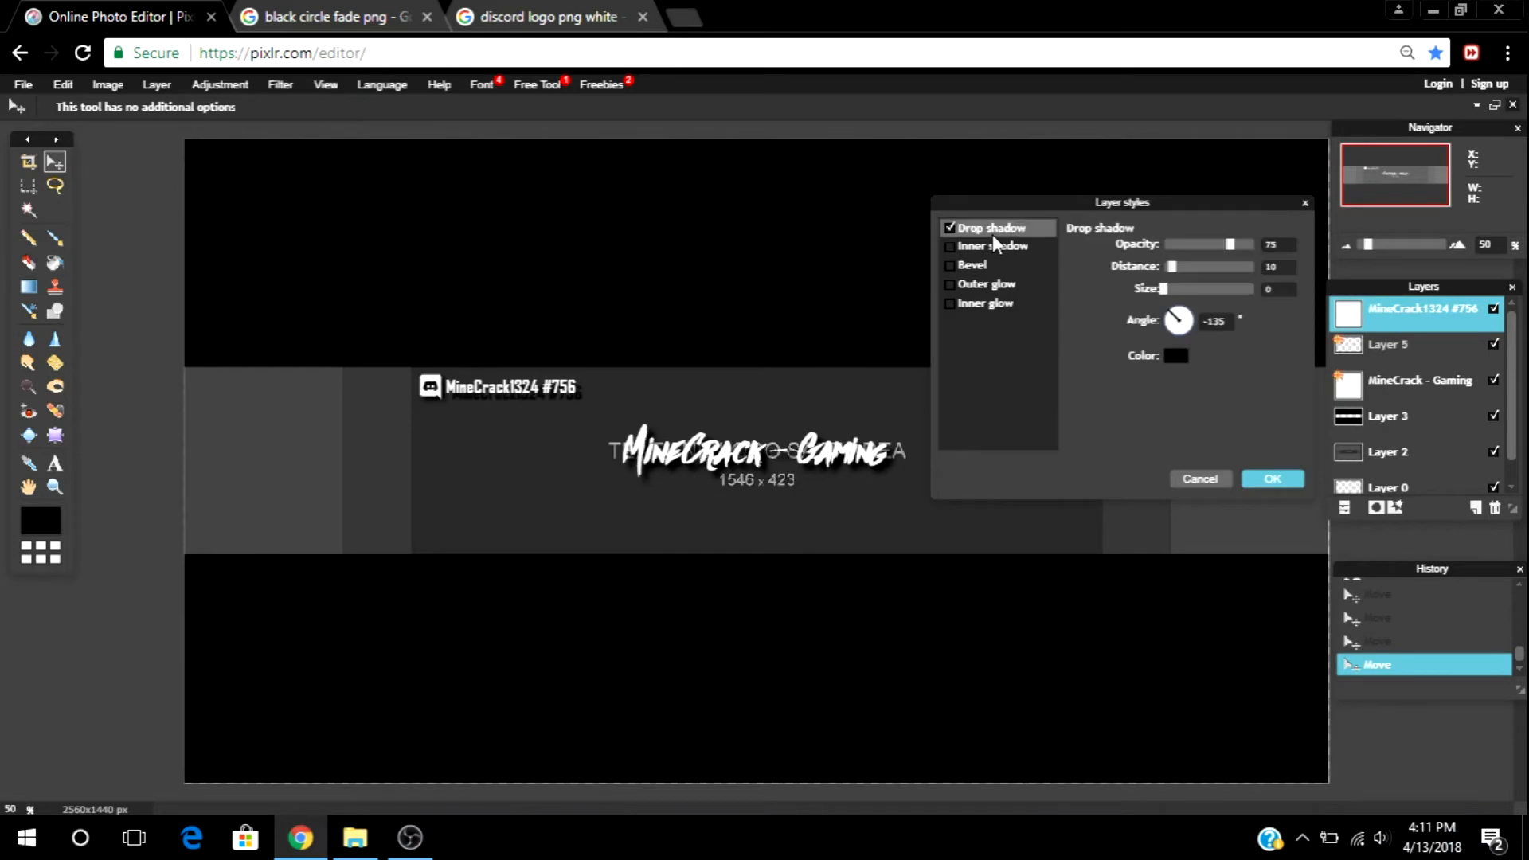
pyautogui.write('100')
pyautogui.click(1278, 267)
pyautogui.write('5')
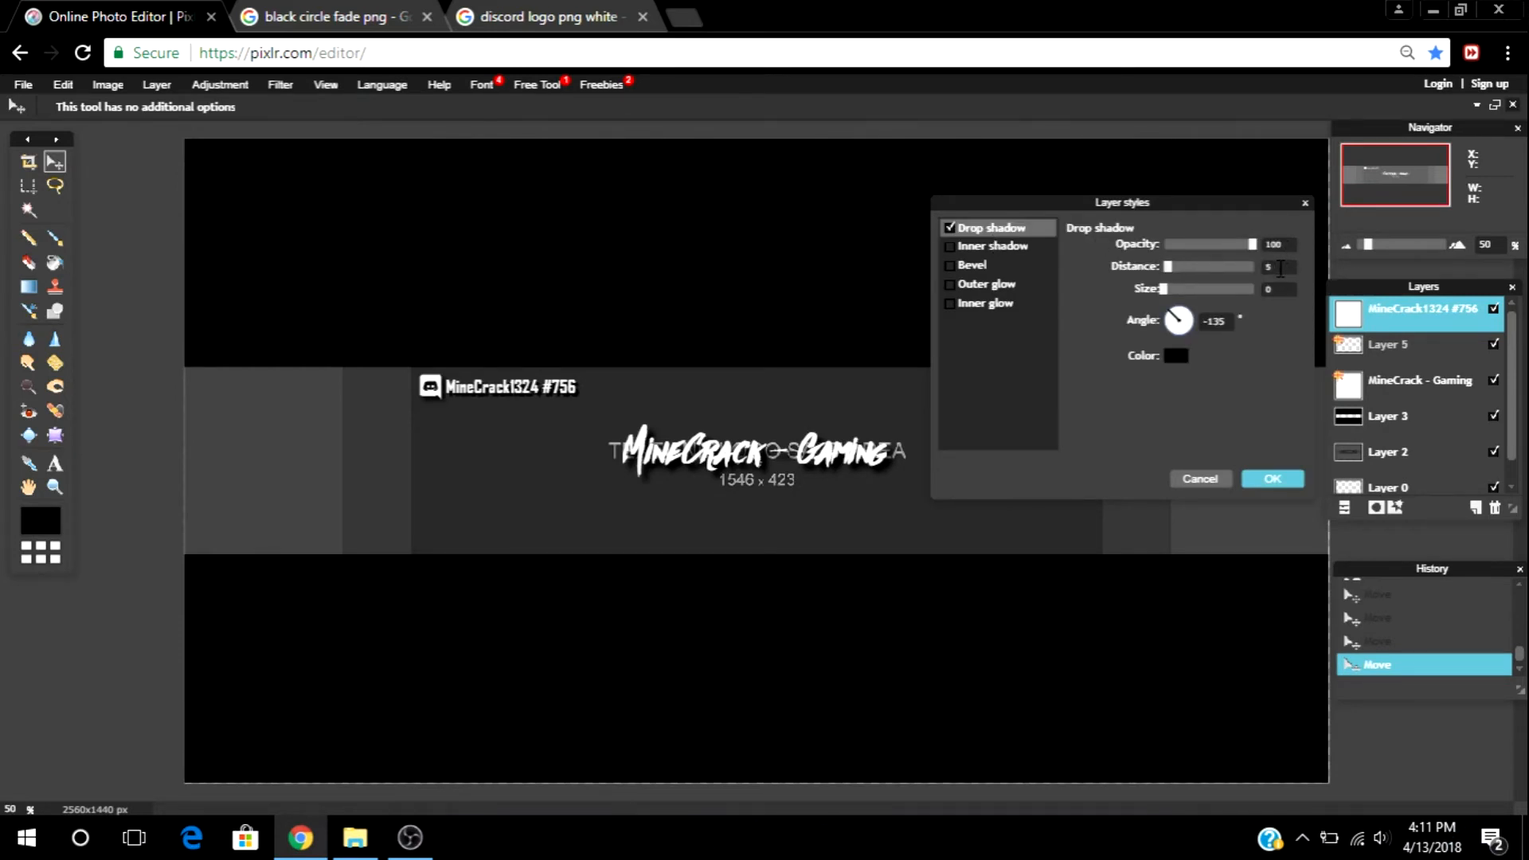
pyautogui.click(1265, 478)
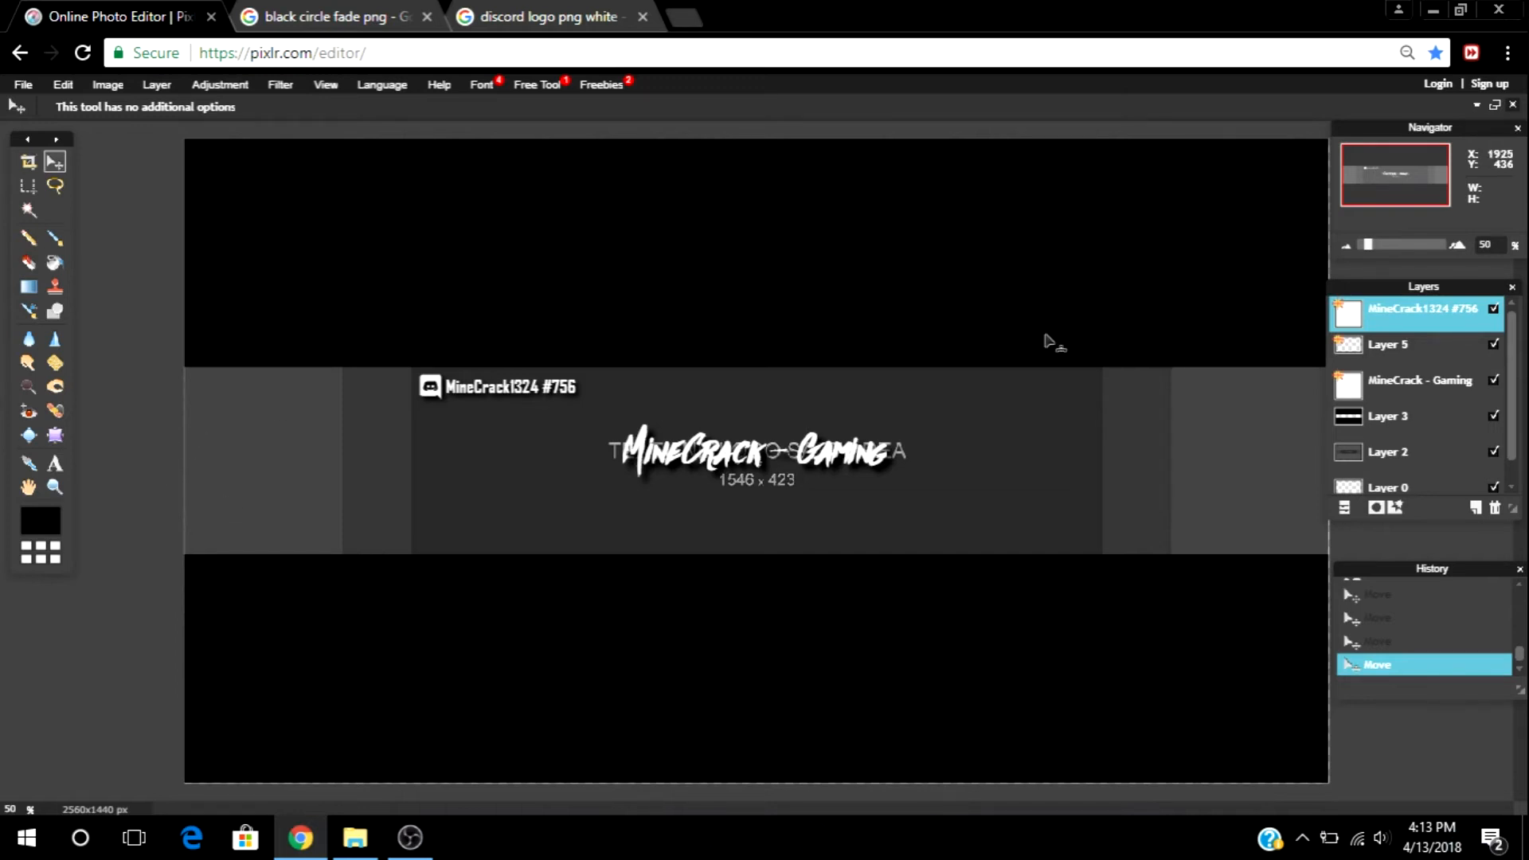
pyautogui.click(1418, 353)
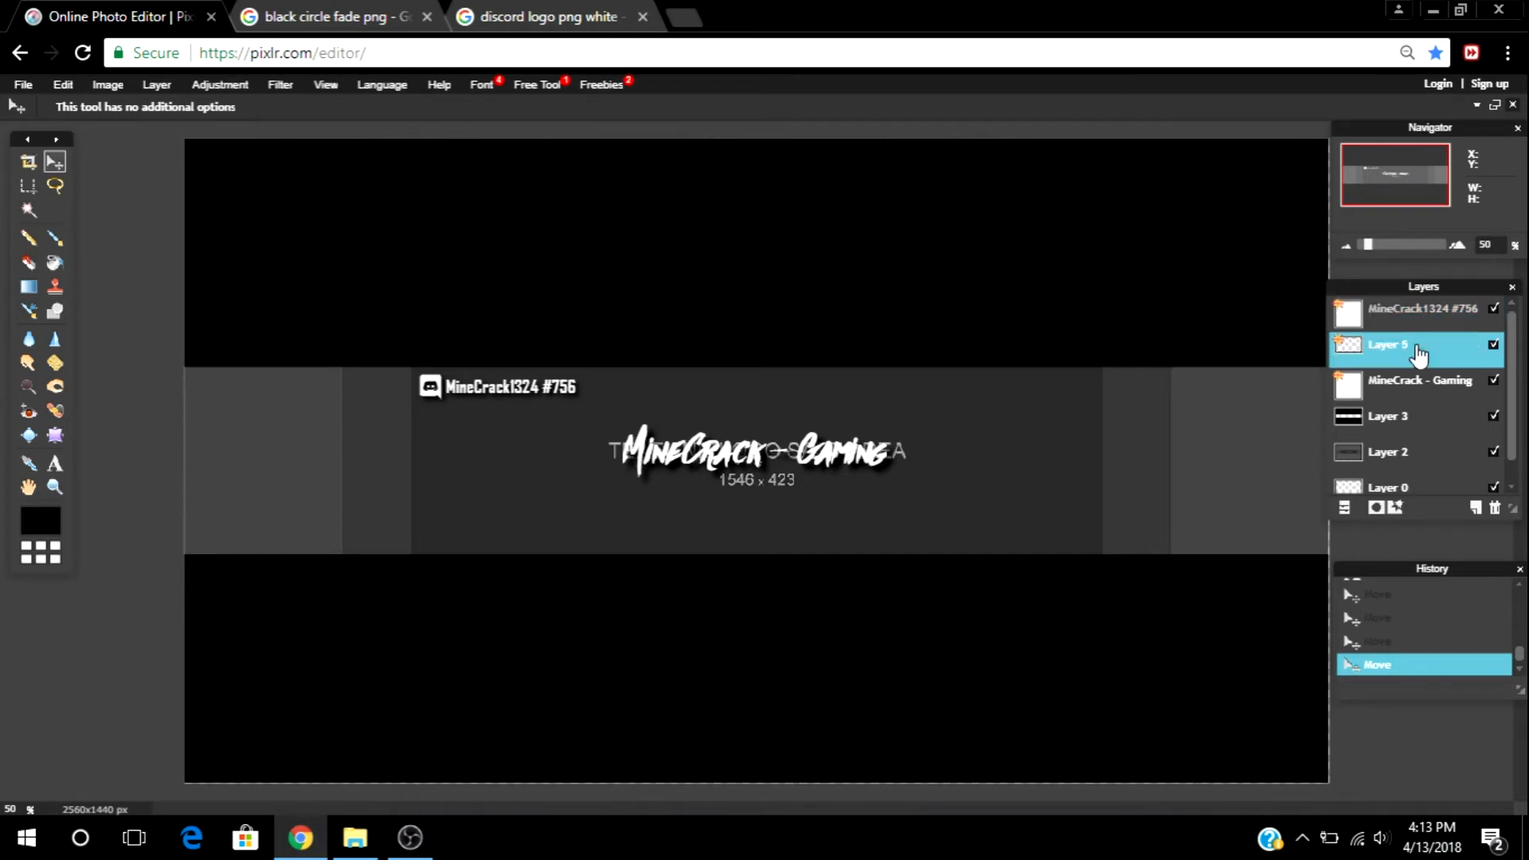
pyautogui.click(1407, 317)
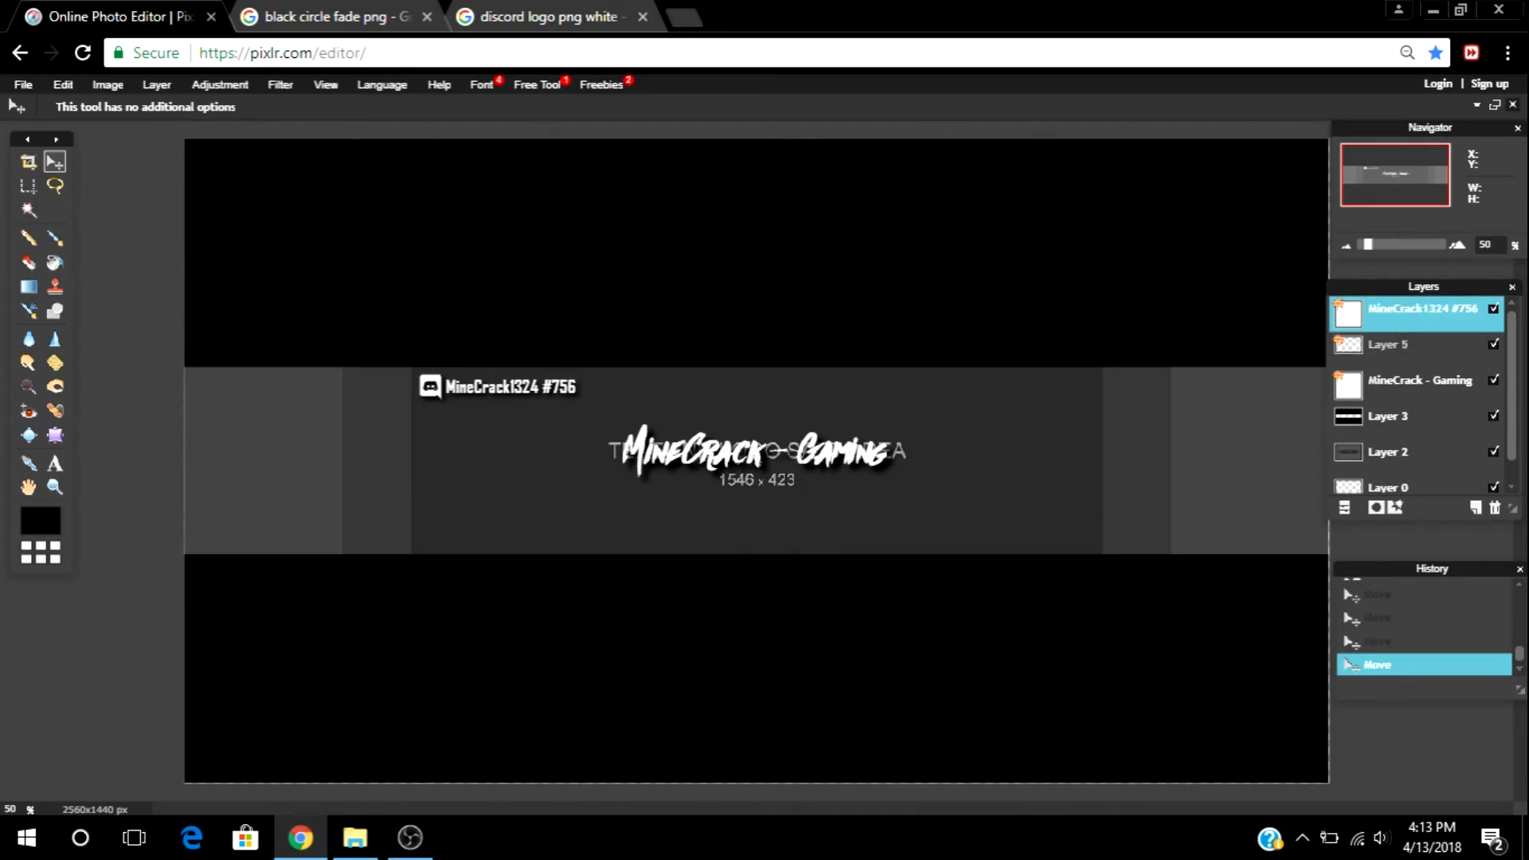
pyautogui.click(1396, 391)
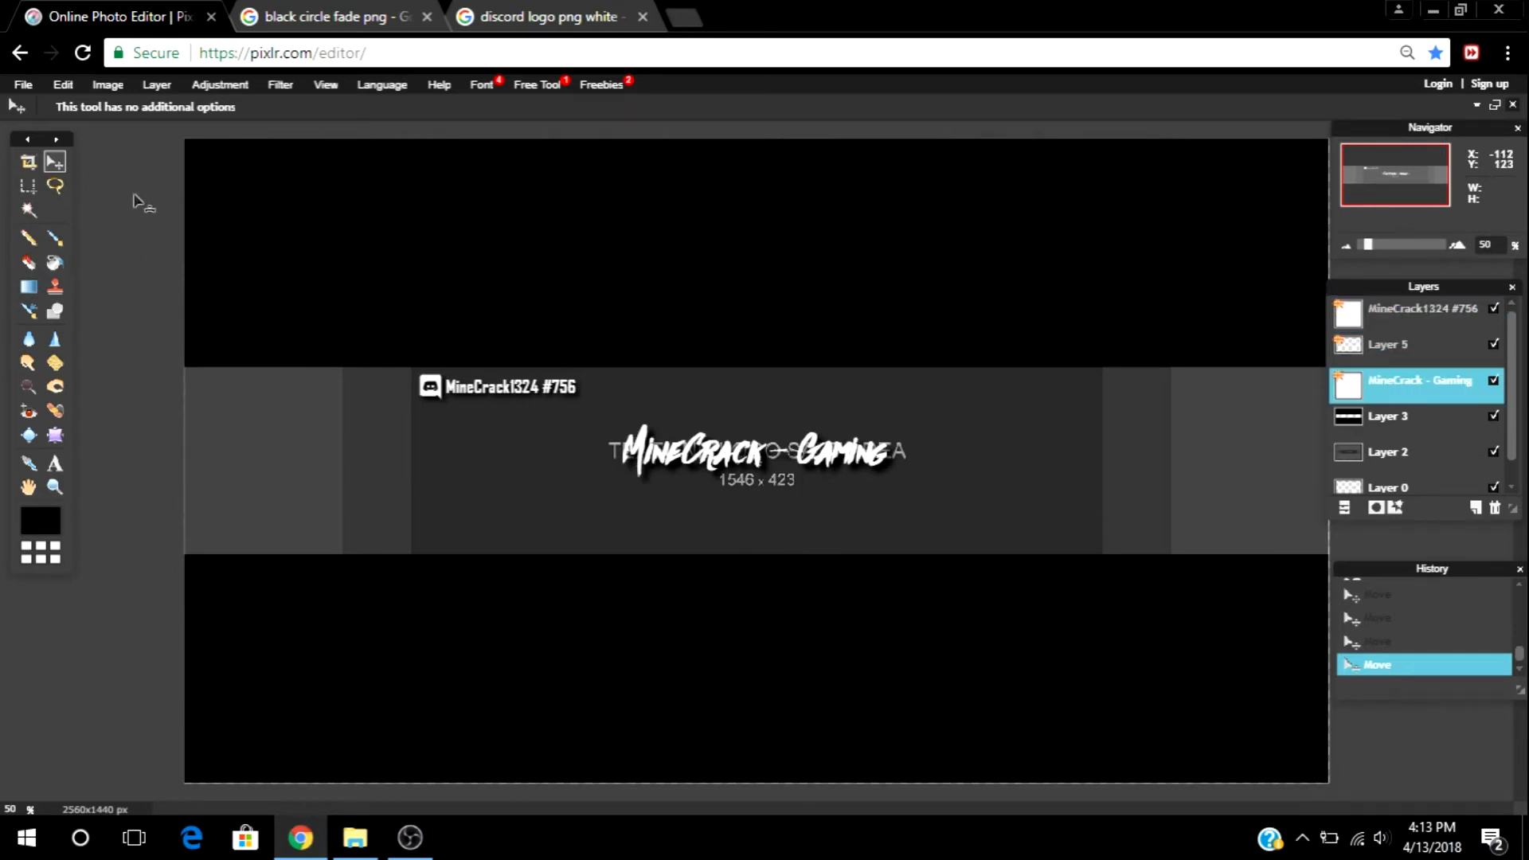
pyautogui.click(1372, 315)
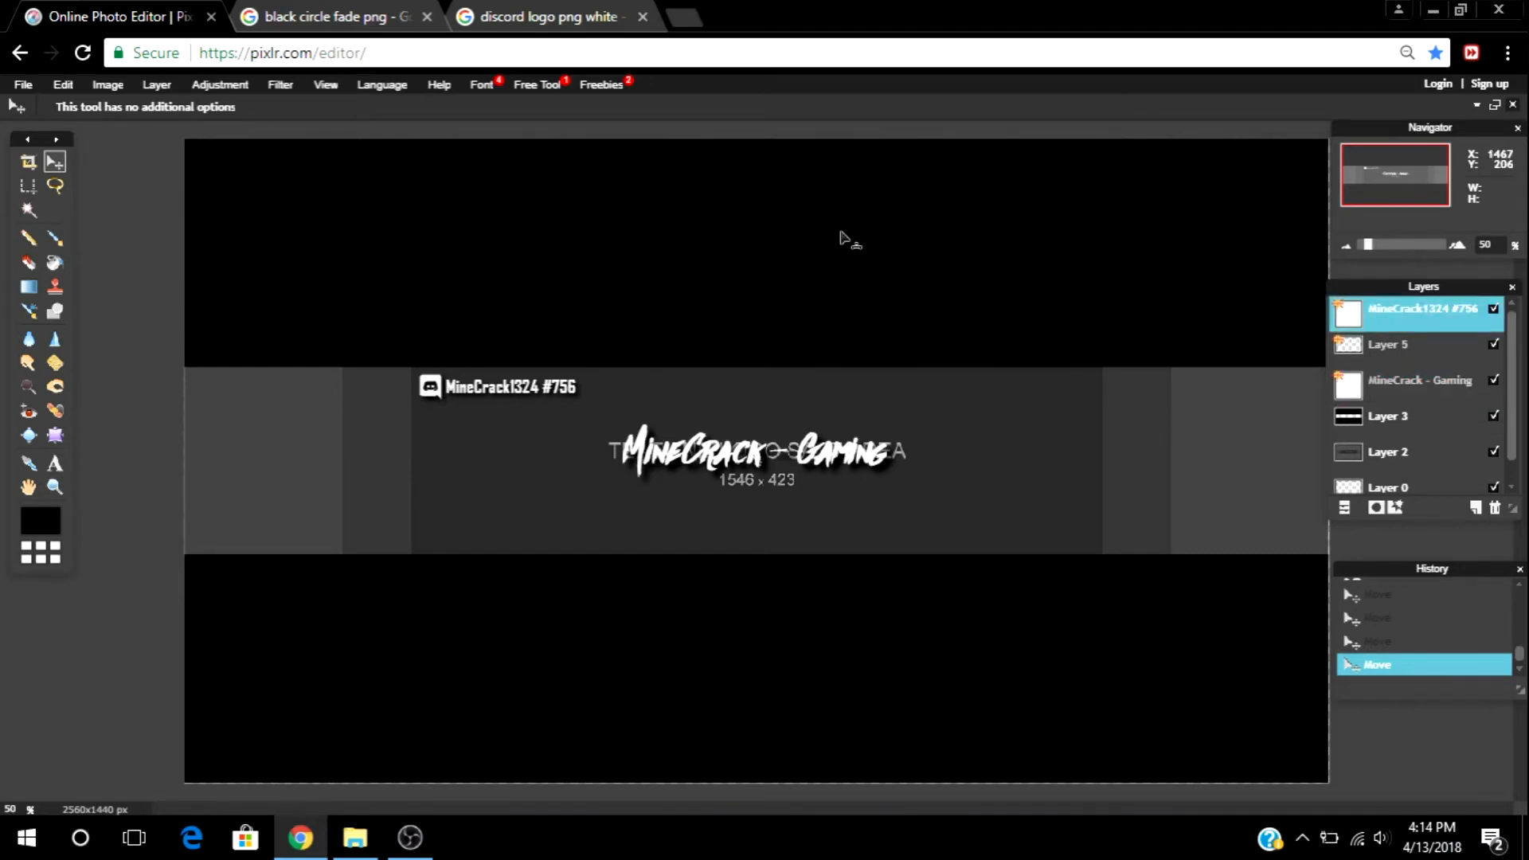
# Step: Open the dark blue-teal grunge image from the For channel folder as a new layer and centre it on the canvas
pyautogui.click(169, 89)
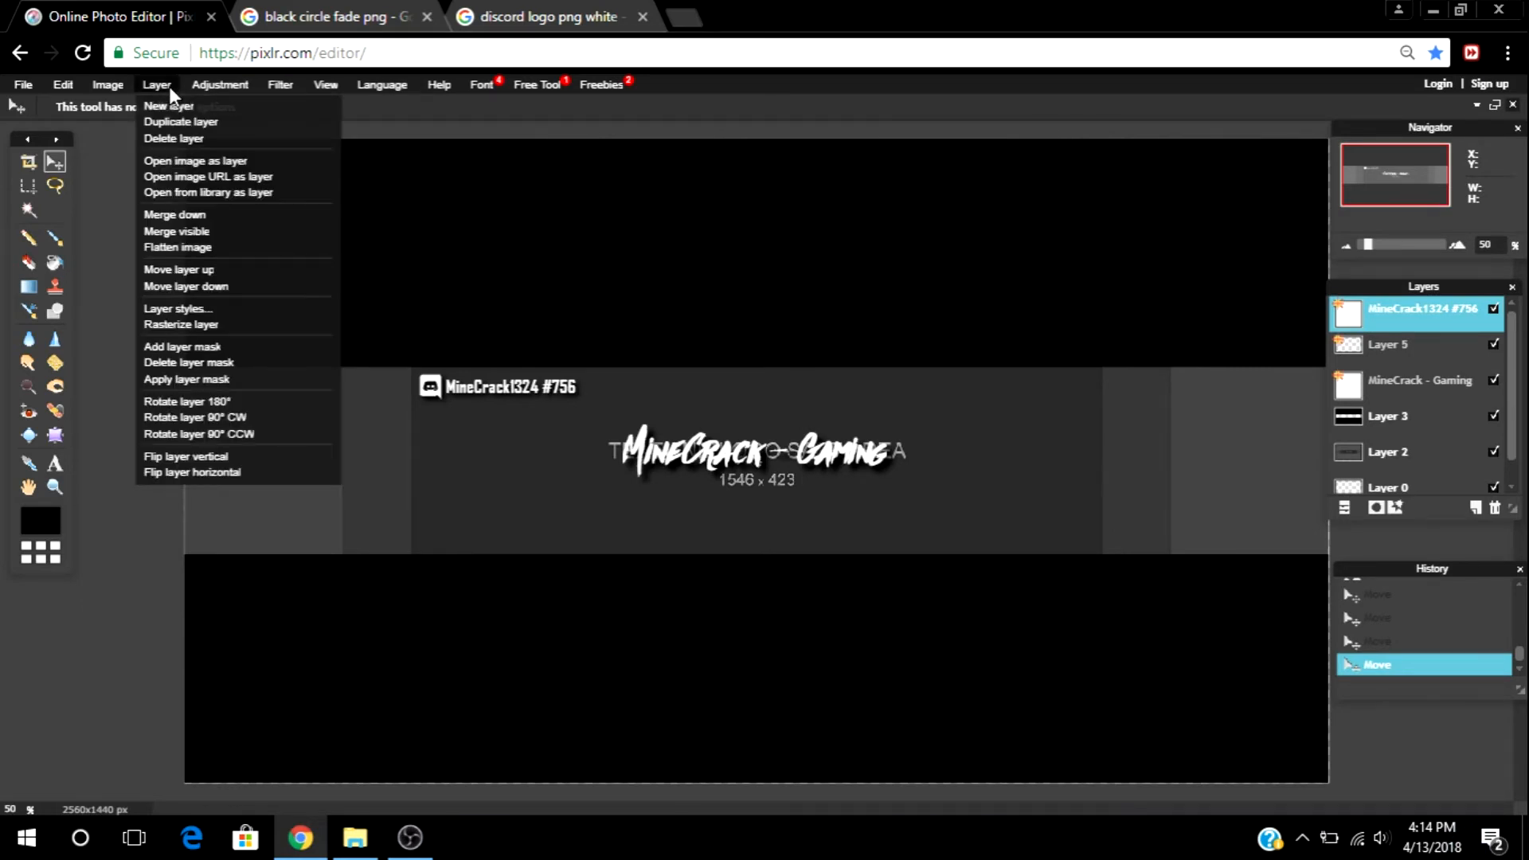
pyautogui.click(218, 160)
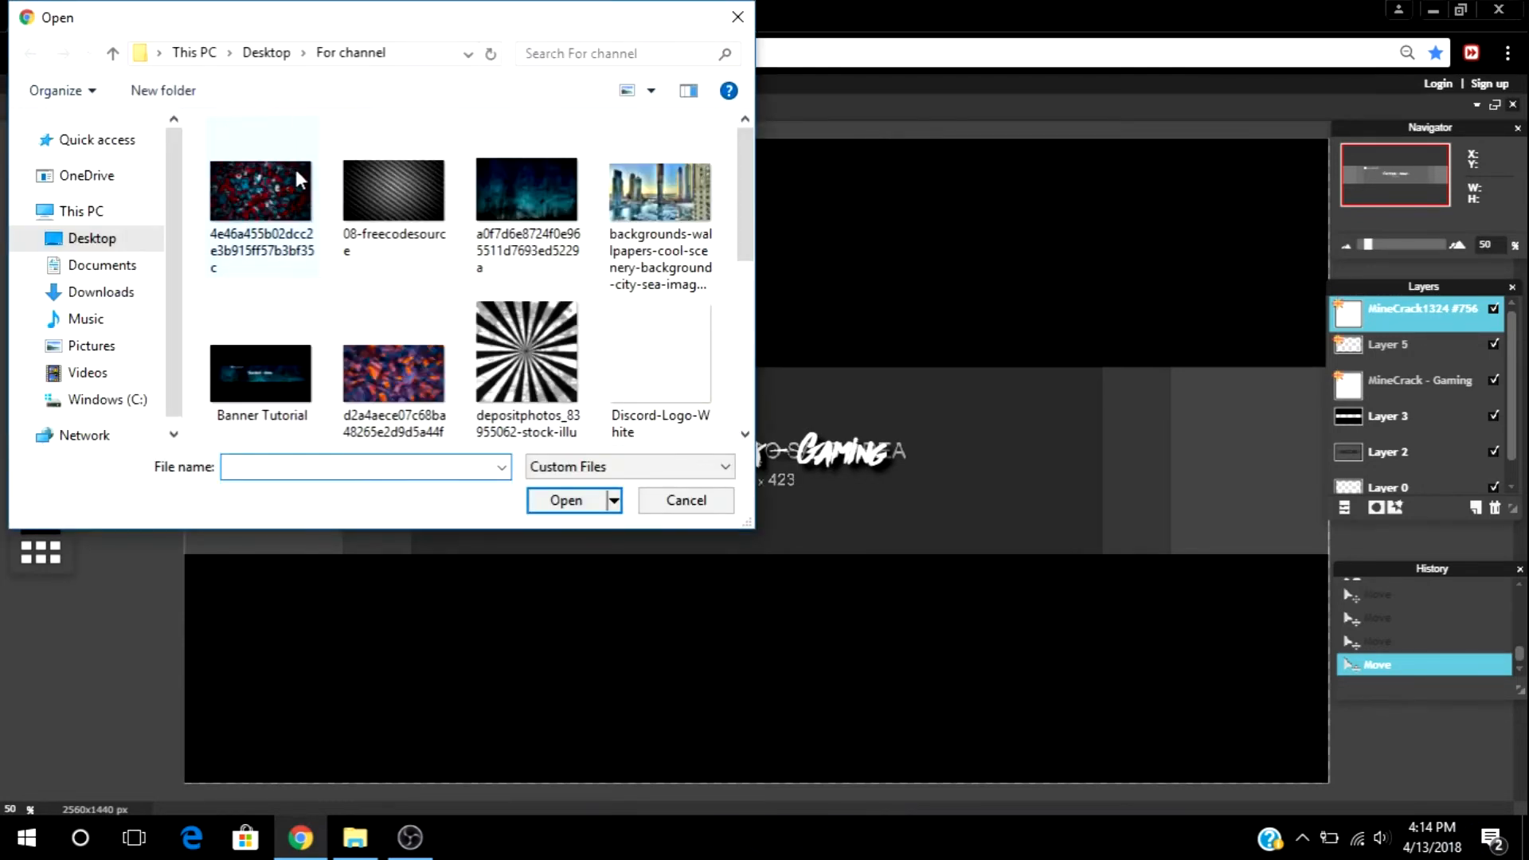
pyautogui.doubleClick(534, 200)
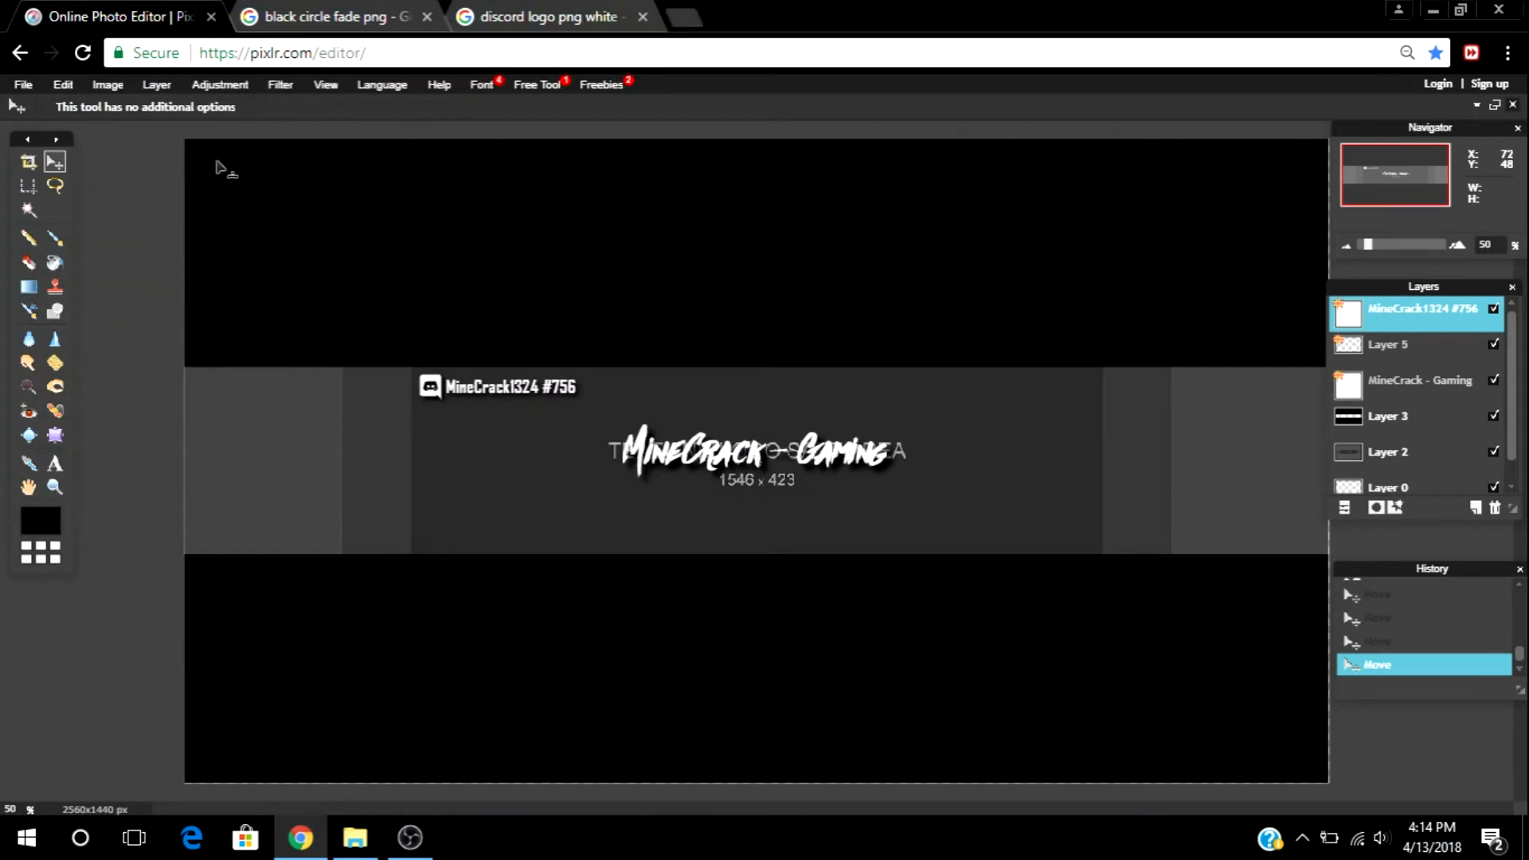
pyautogui.moveTo(816, 389)
pyautogui.mouseDown()
pyautogui.moveTo(799, 361)
pyautogui.moveTo(809, 374)
pyautogui.mouseUp()
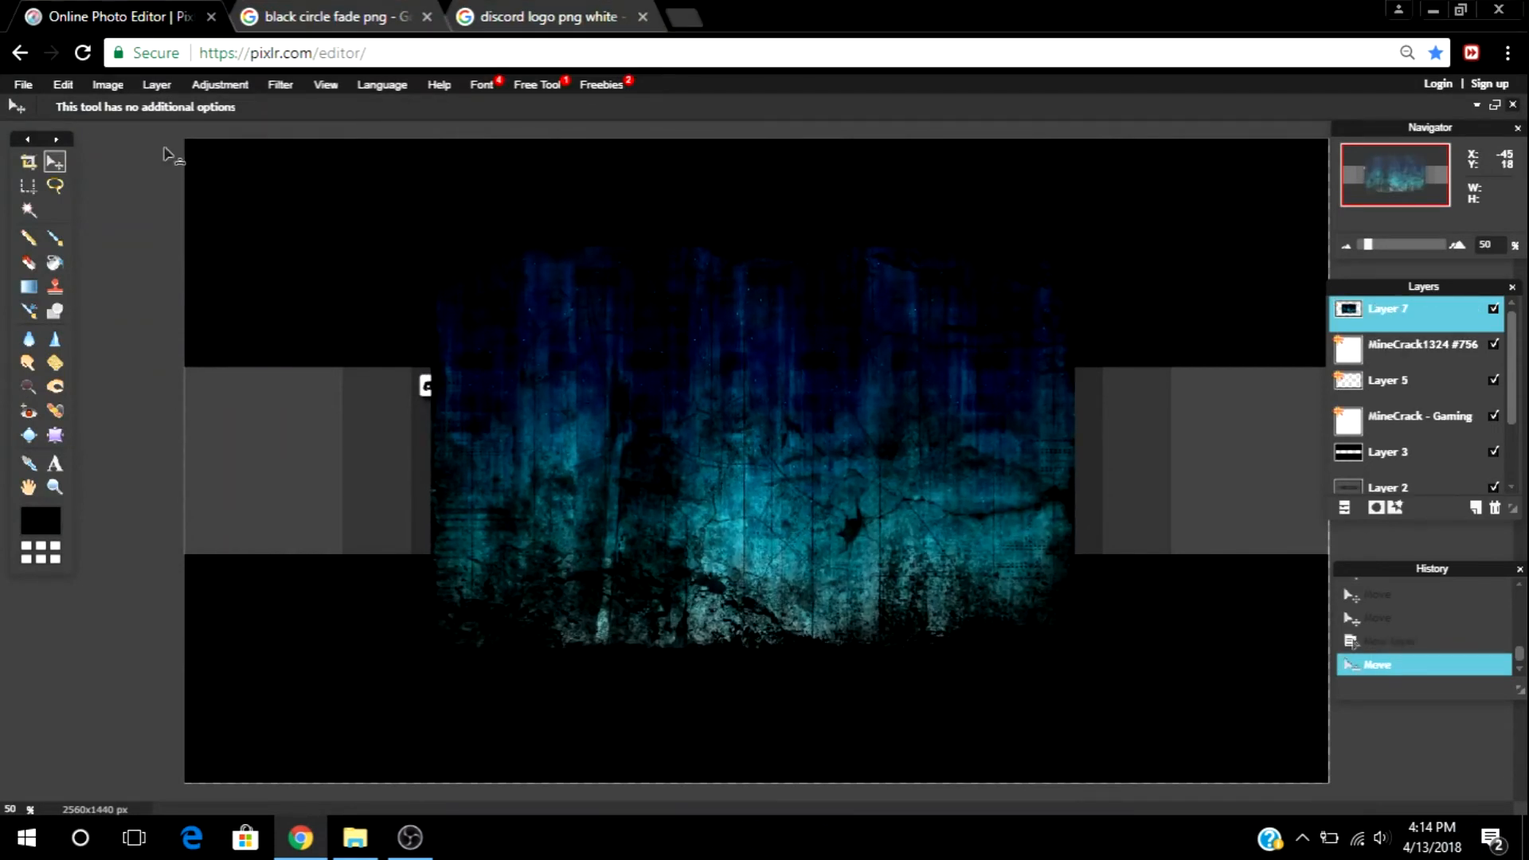
# Step: Enlarge the grunge image with Free transform until it spans beyond the canvas width and nearly its full height, and apply the changes
pyautogui.click(69, 83)
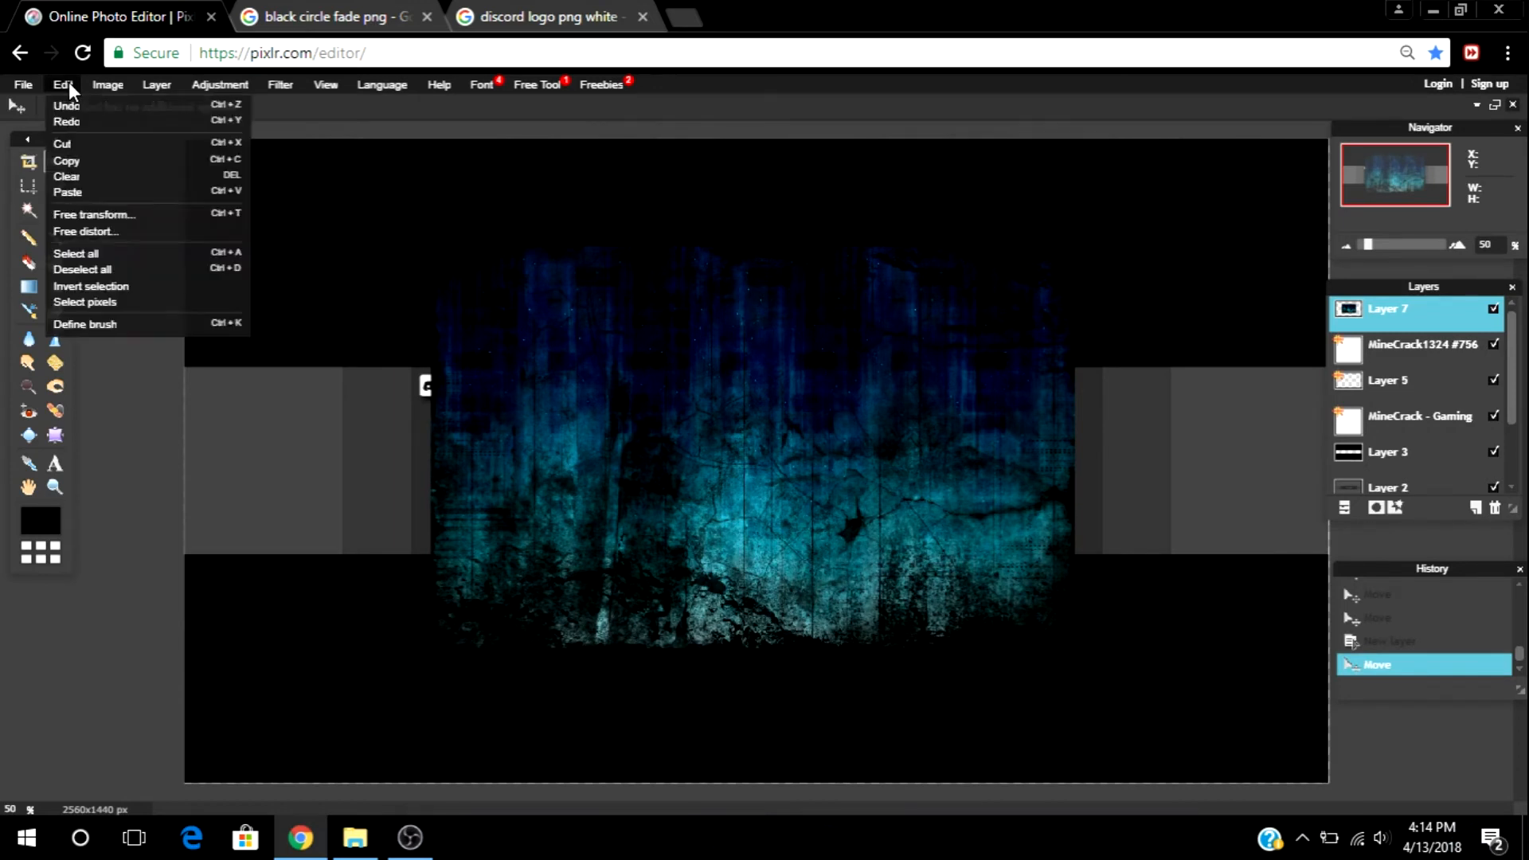
pyautogui.click(109, 214)
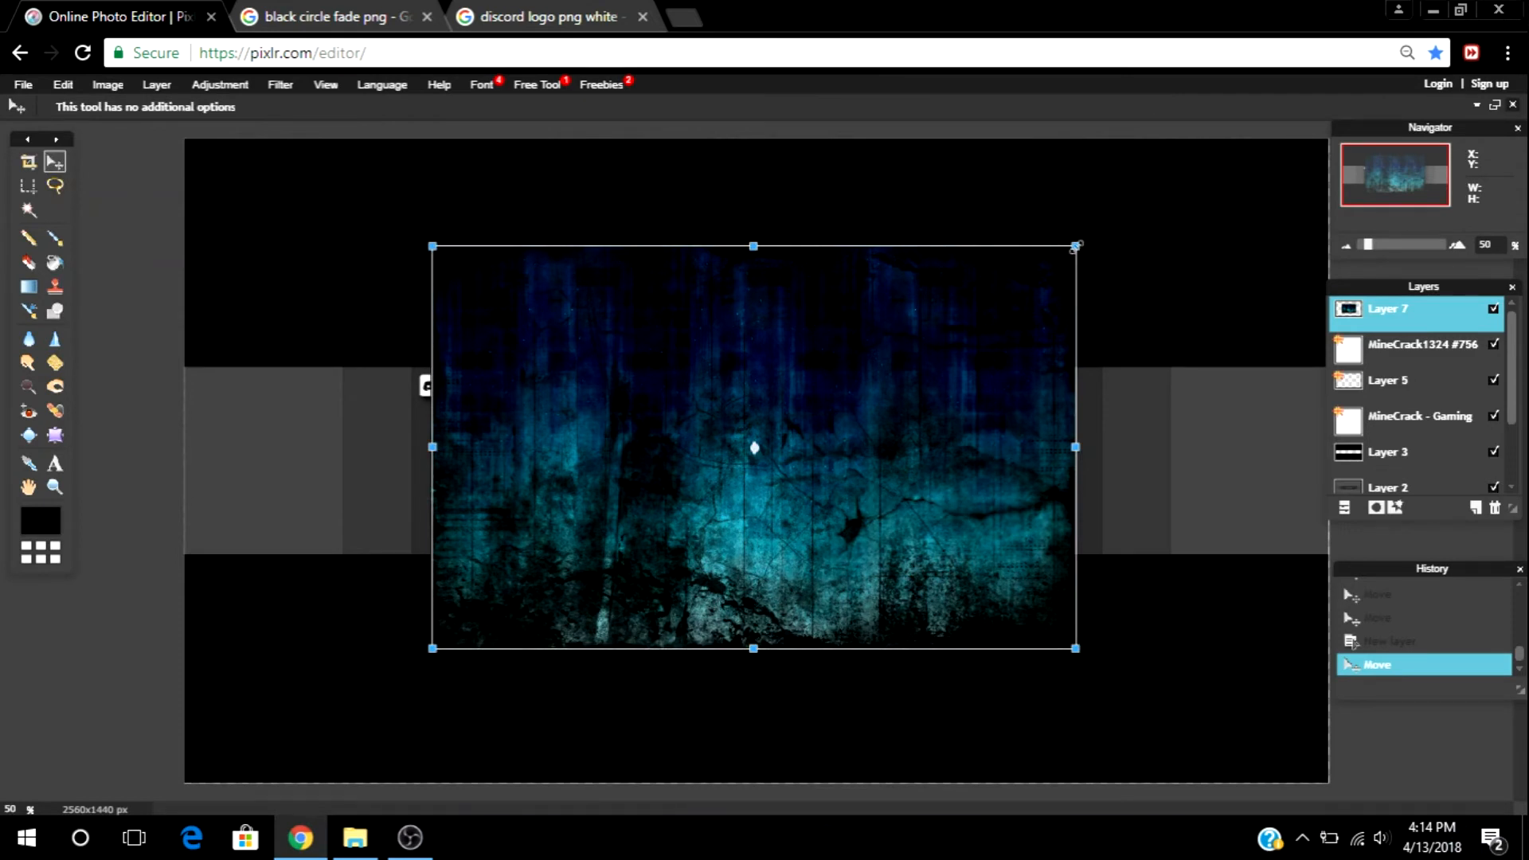
pyautogui.moveTo(1076, 246); pyautogui.dragTo(1131, 211)
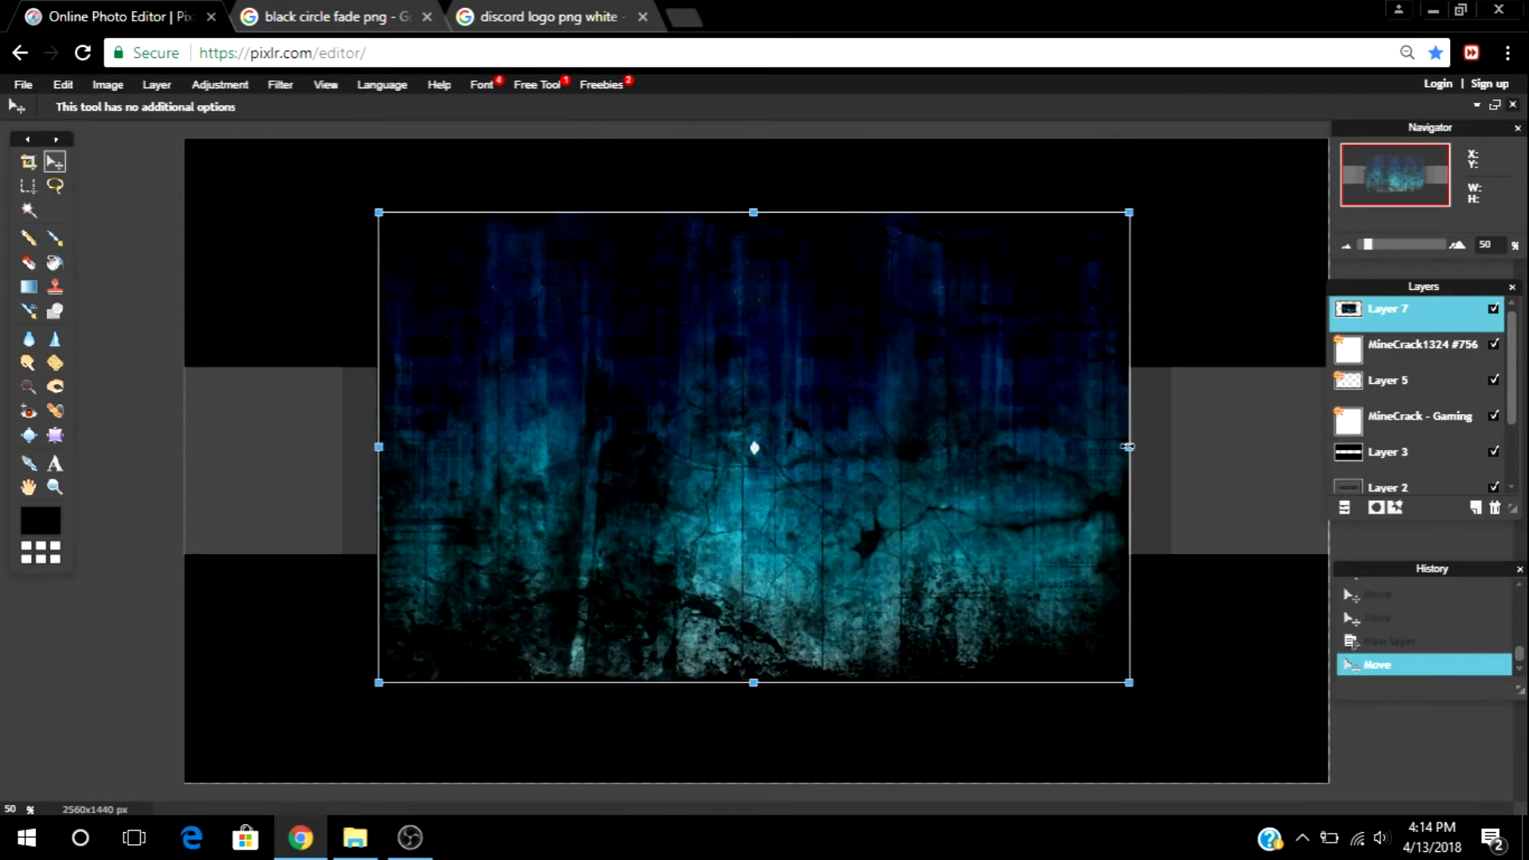
pyautogui.moveTo(1128, 447); pyautogui.dragTo(1353, 447)
pyautogui.moveTo(754, 212); pyautogui.dragTo(754, 171)
pyautogui.click(770, 164)
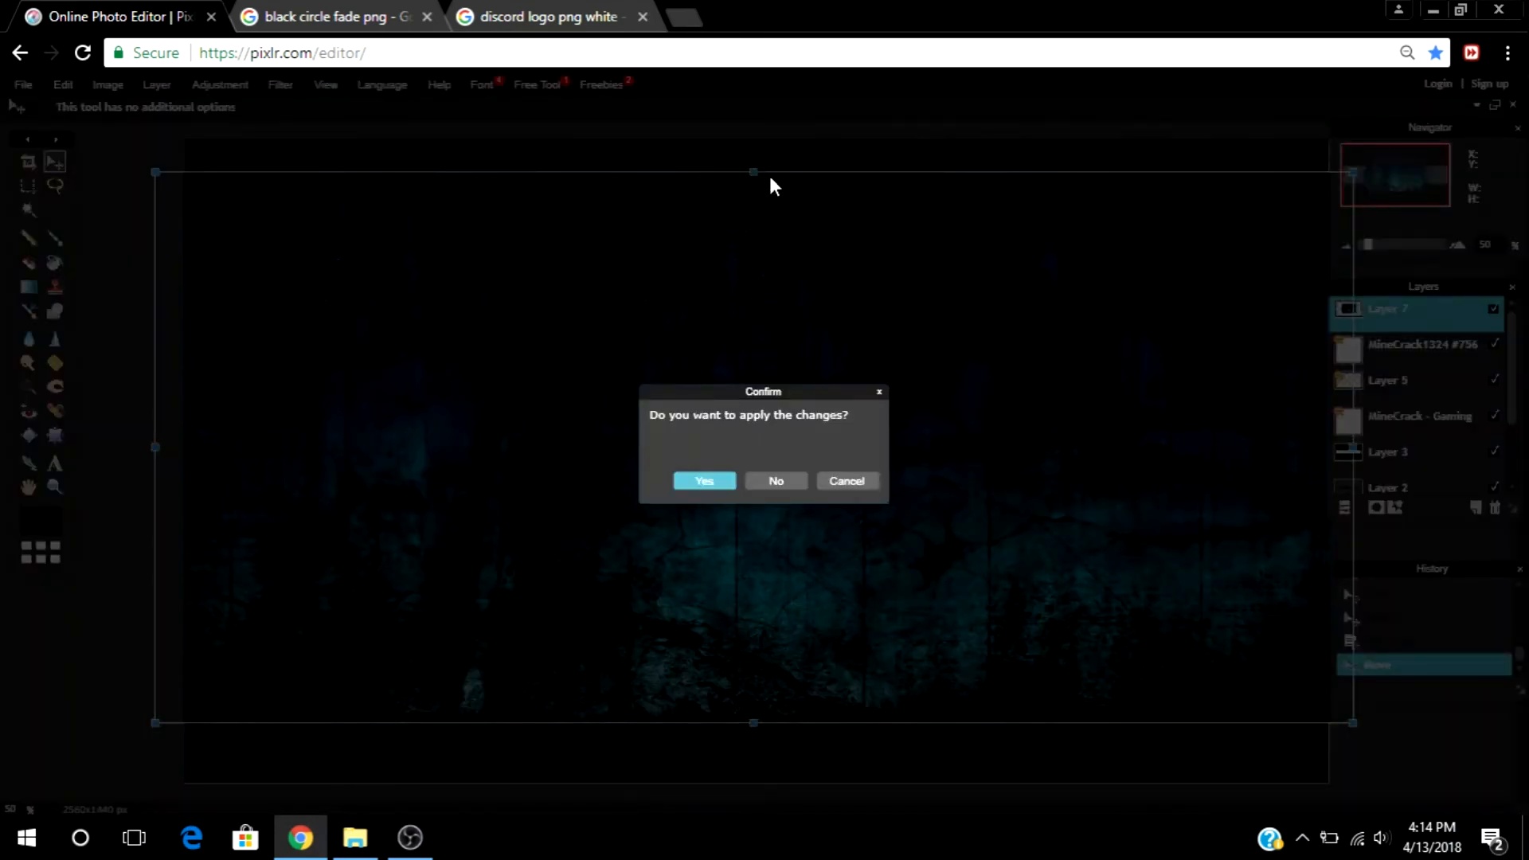
pyautogui.click(719, 478)
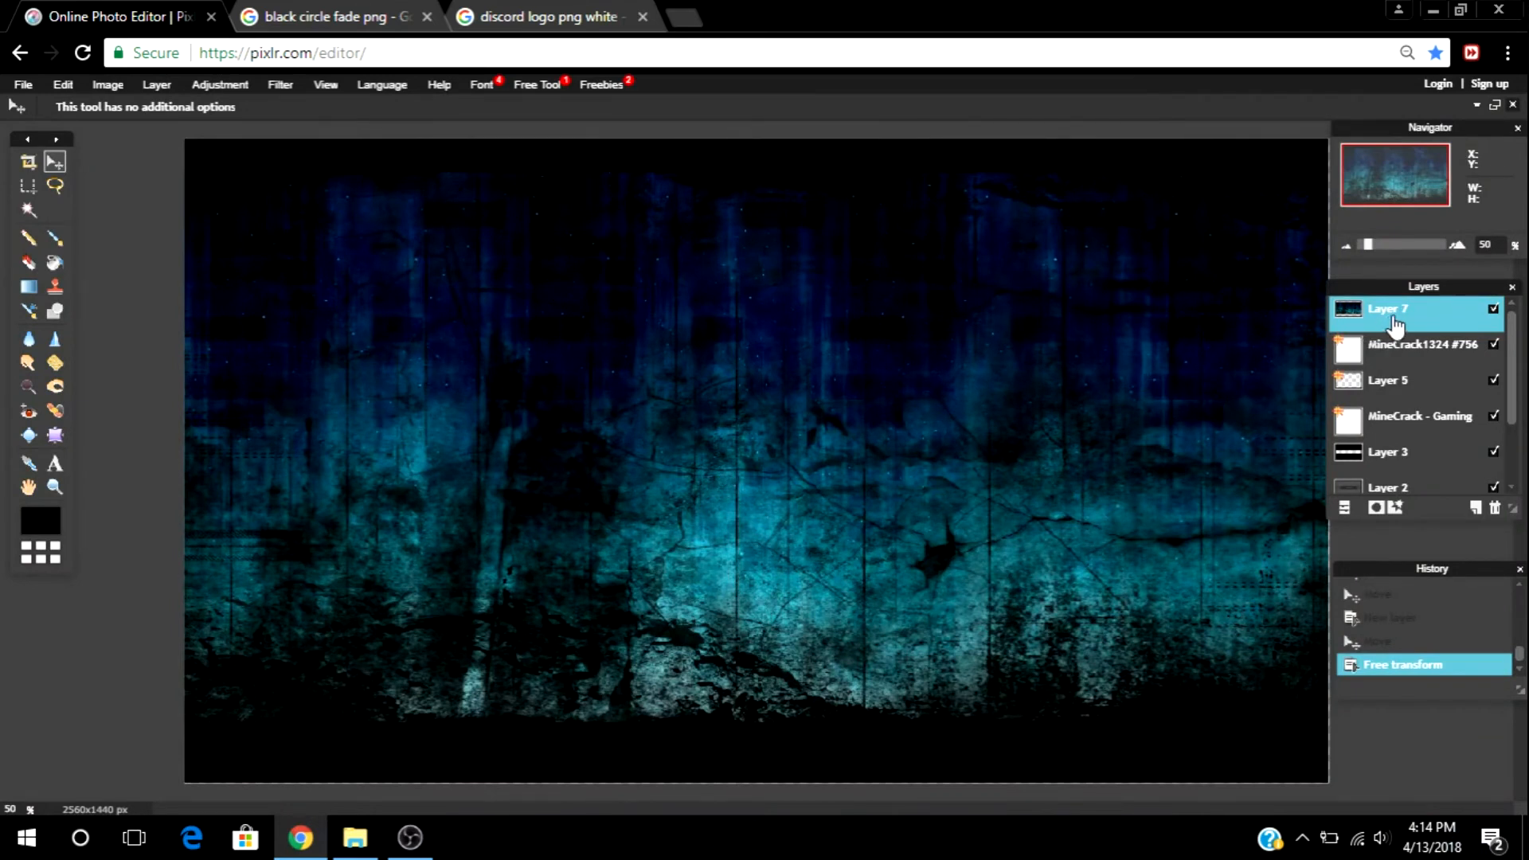
# Step: Reorder the grunge image layer to sit directly below Layer 3 and shift the image down slightly
pyautogui.moveTo(1395, 325); pyautogui.dragTo(1397, 482)
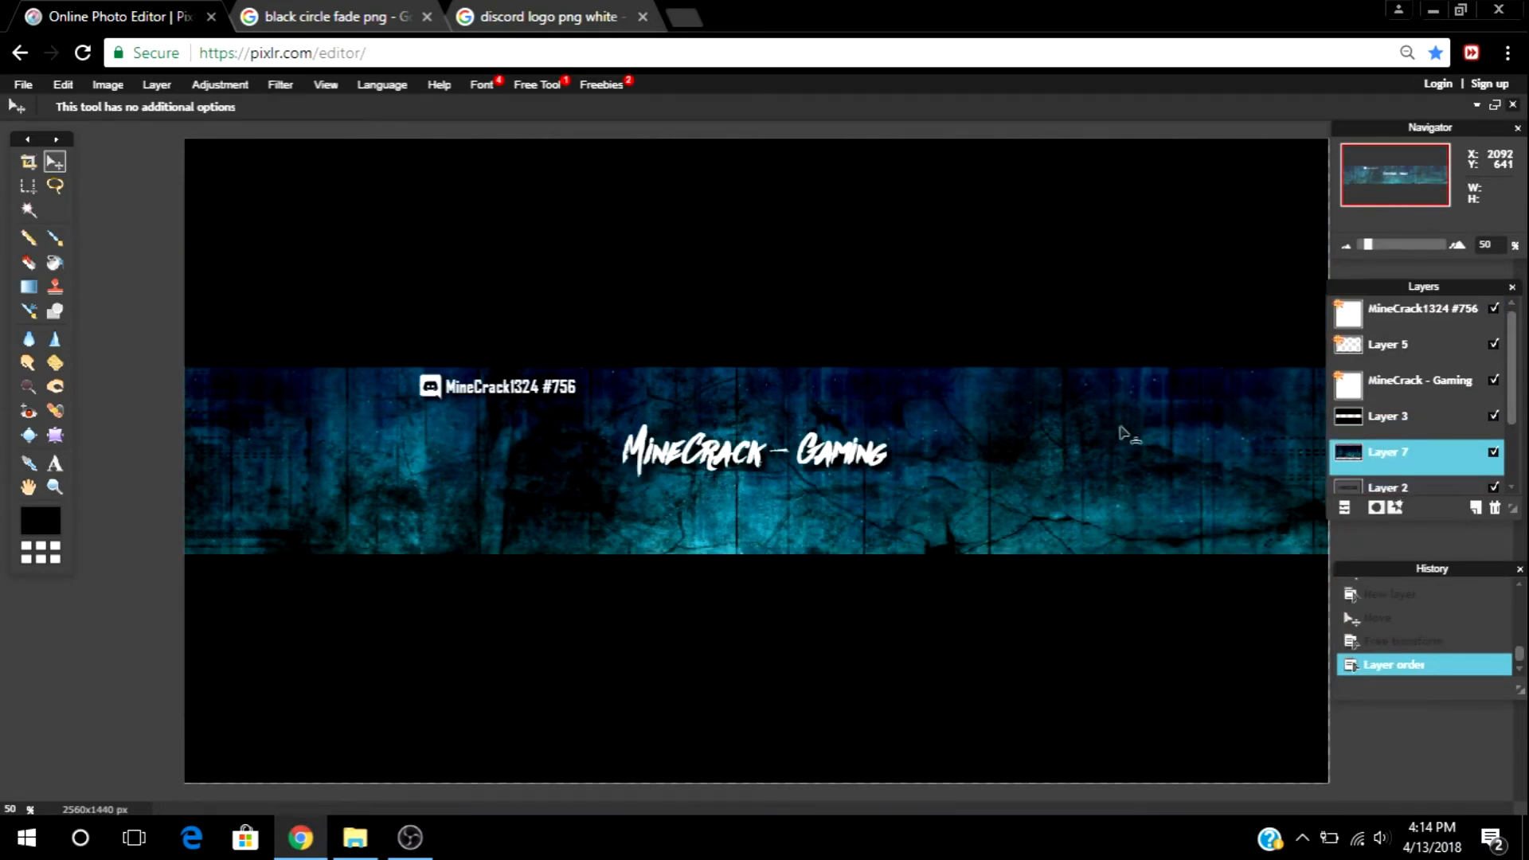
pyautogui.moveTo(1210, 424)
pyautogui.mouseDown()
pyautogui.moveTo(1208, 489)
pyautogui.moveTo(1208, 454)
pyautogui.mouseUp()
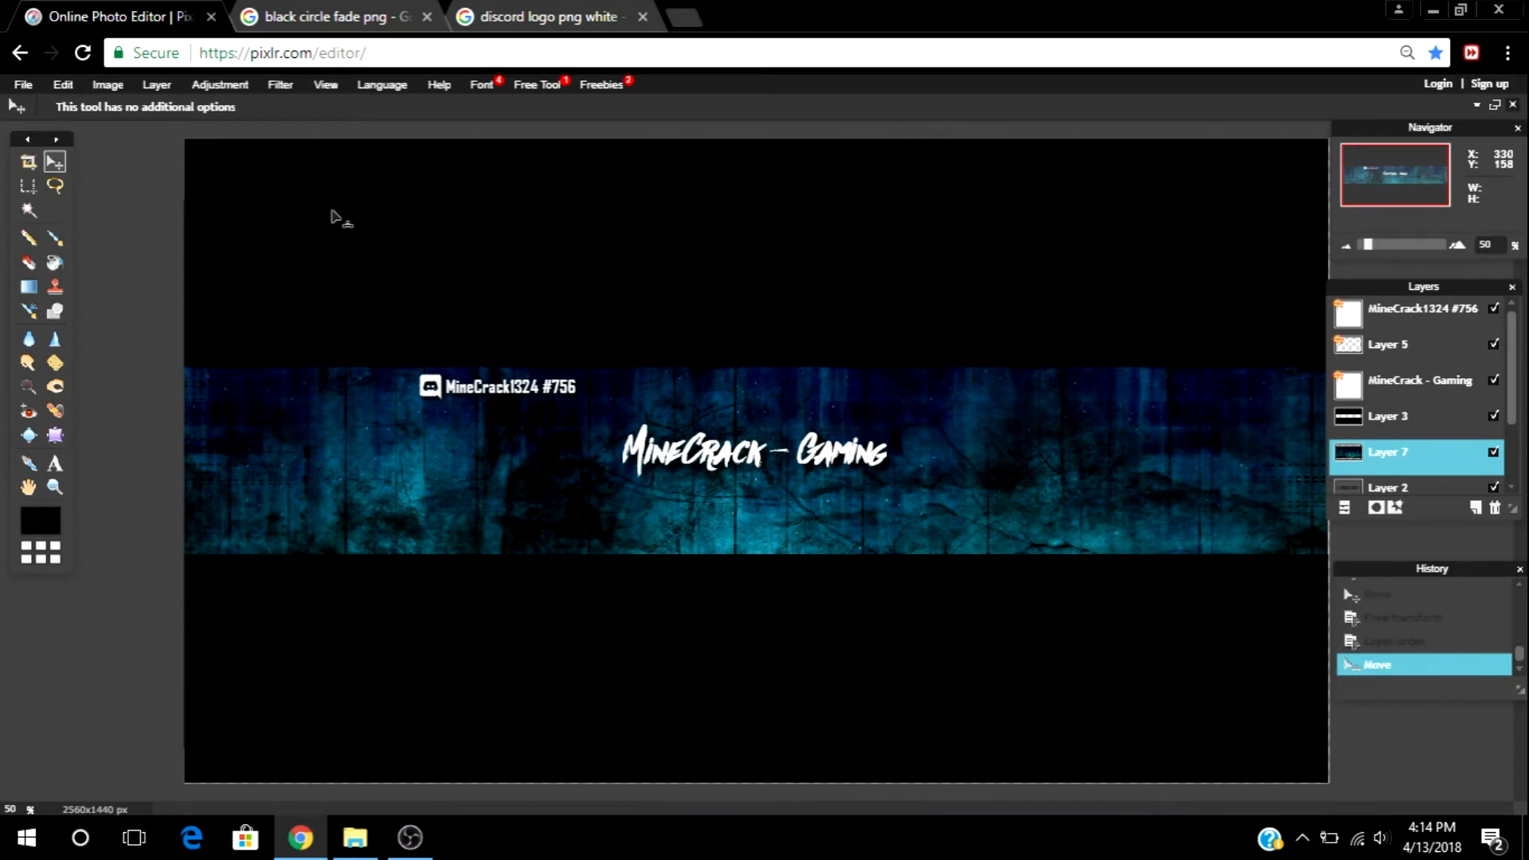
# Step: Apply a light Gaussian blur to the grunge background layer
pyautogui.click(291, 79)
pyautogui.click(326, 140)
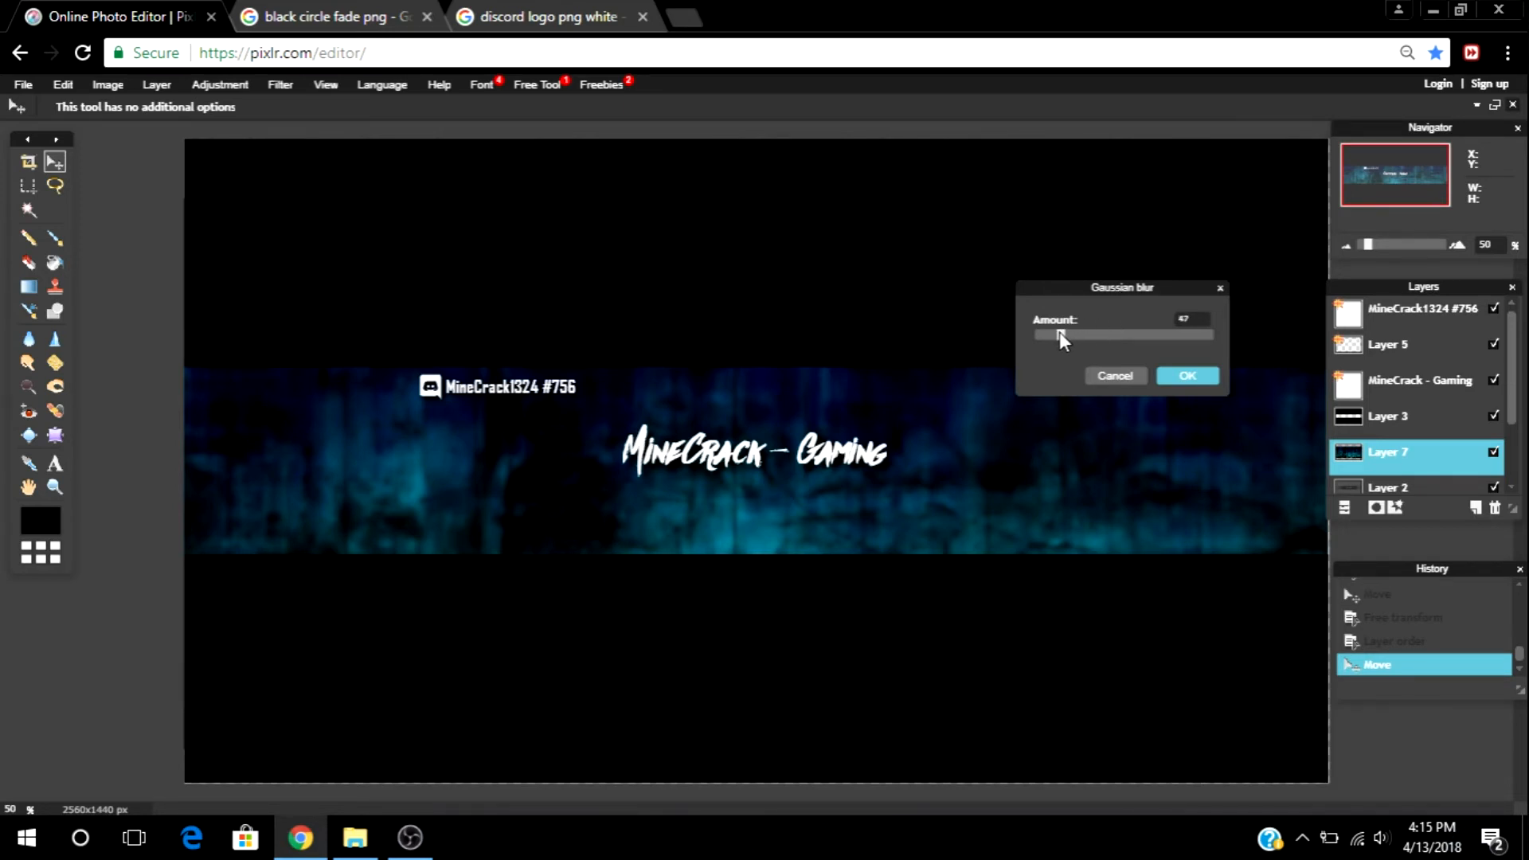
pyautogui.moveTo(1056, 338); pyautogui.dragTo(1052, 332)
pyautogui.click(1203, 377)
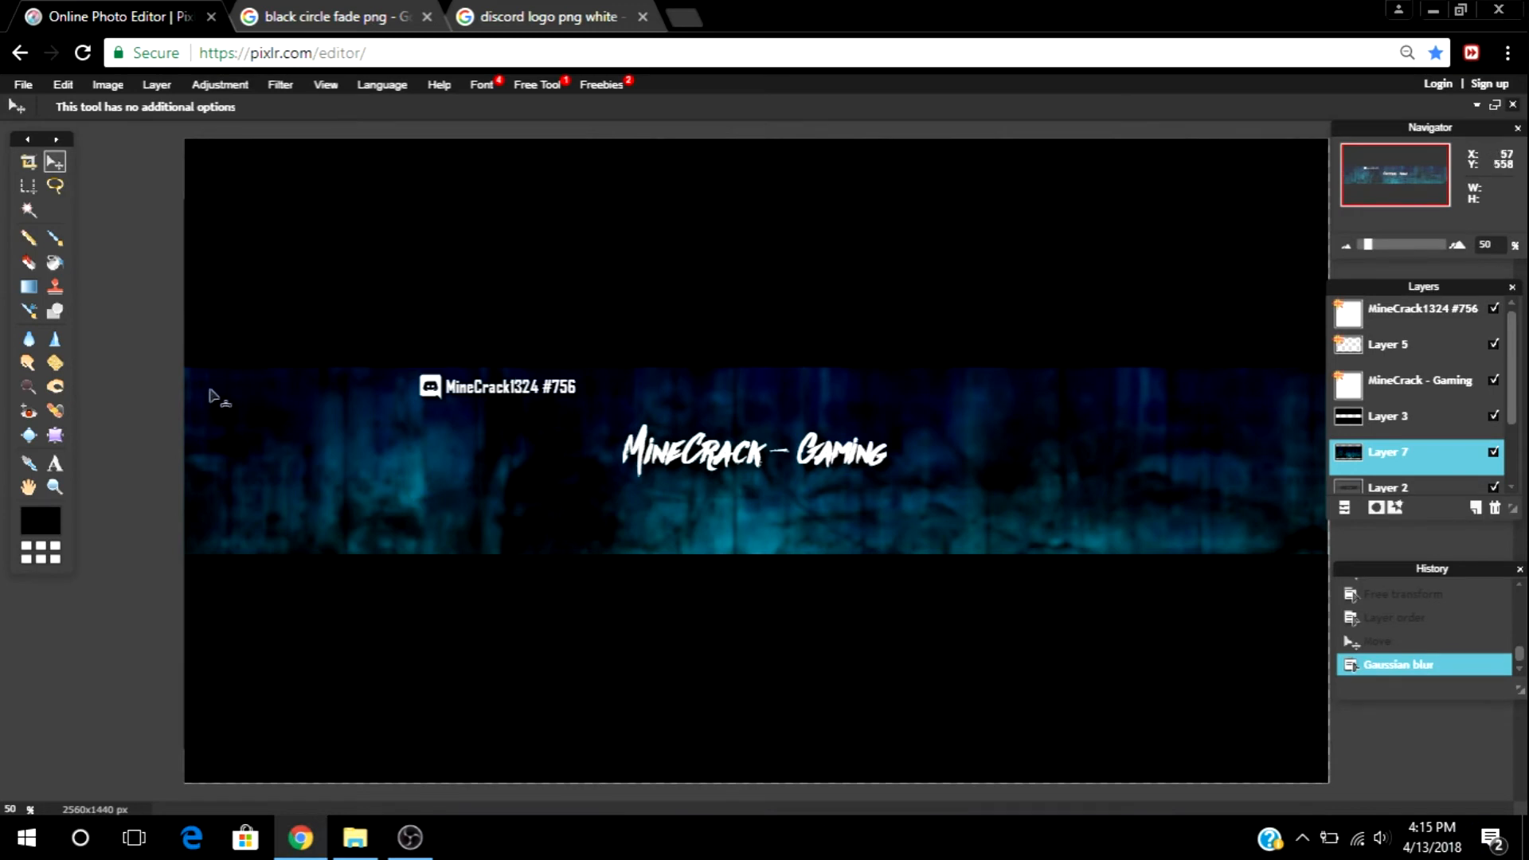
pyautogui.click(231, 84)
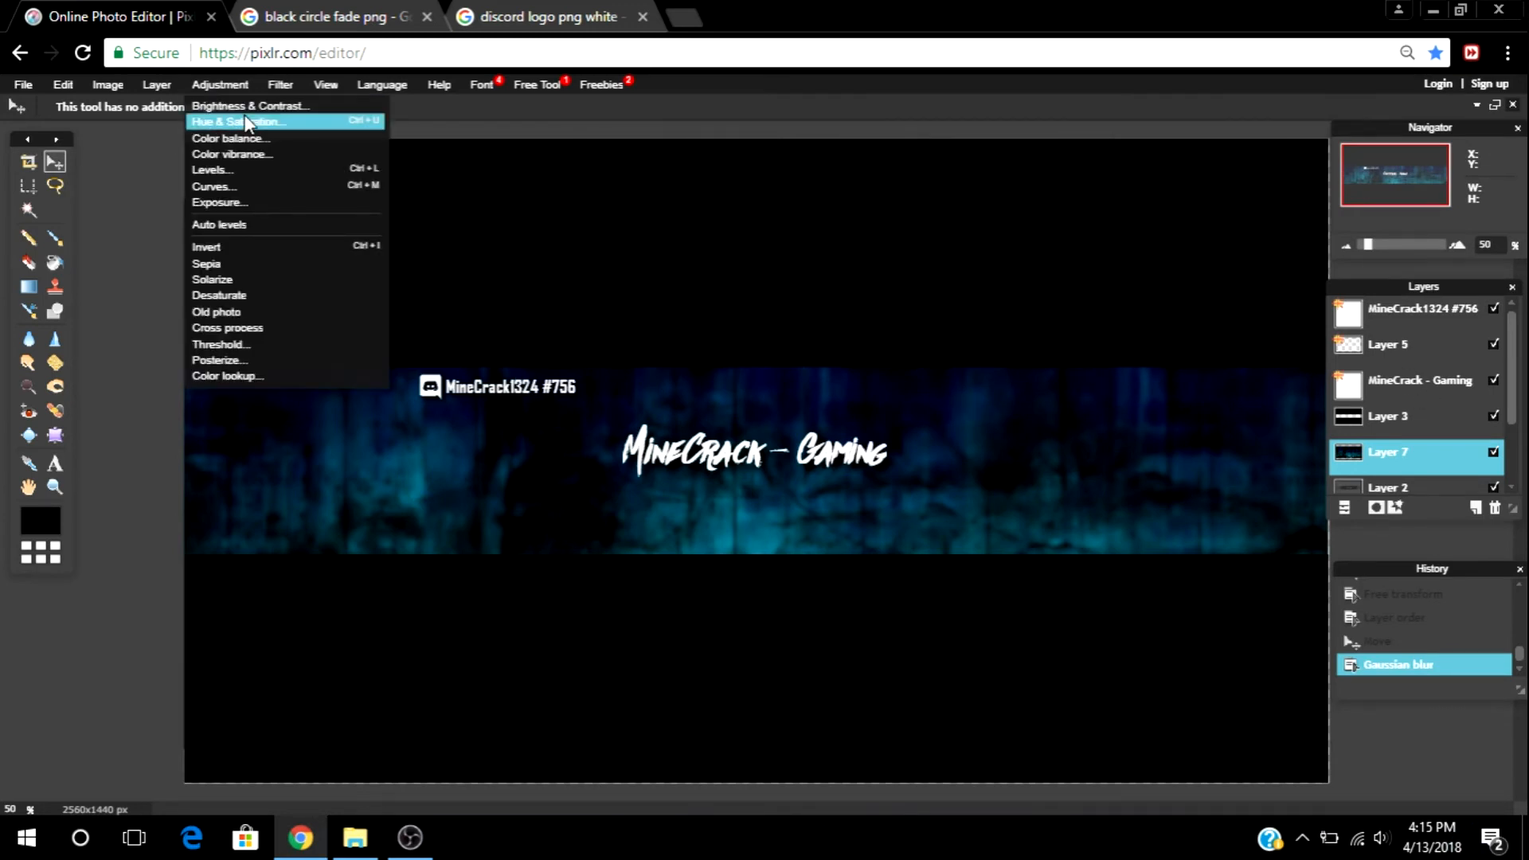
pyautogui.click(246, 121)
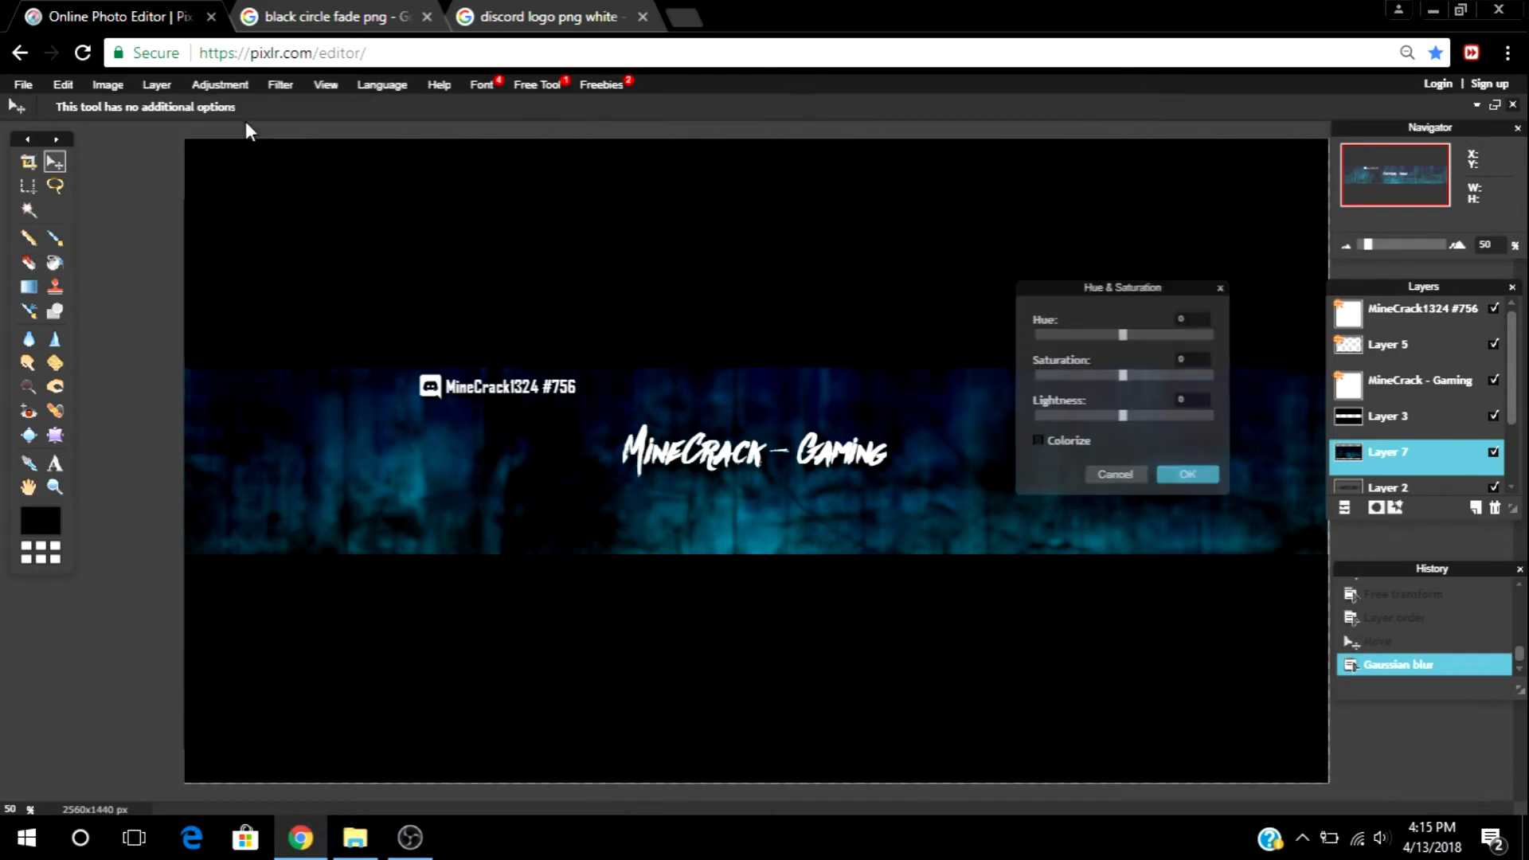
pyautogui.click(1044, 438)
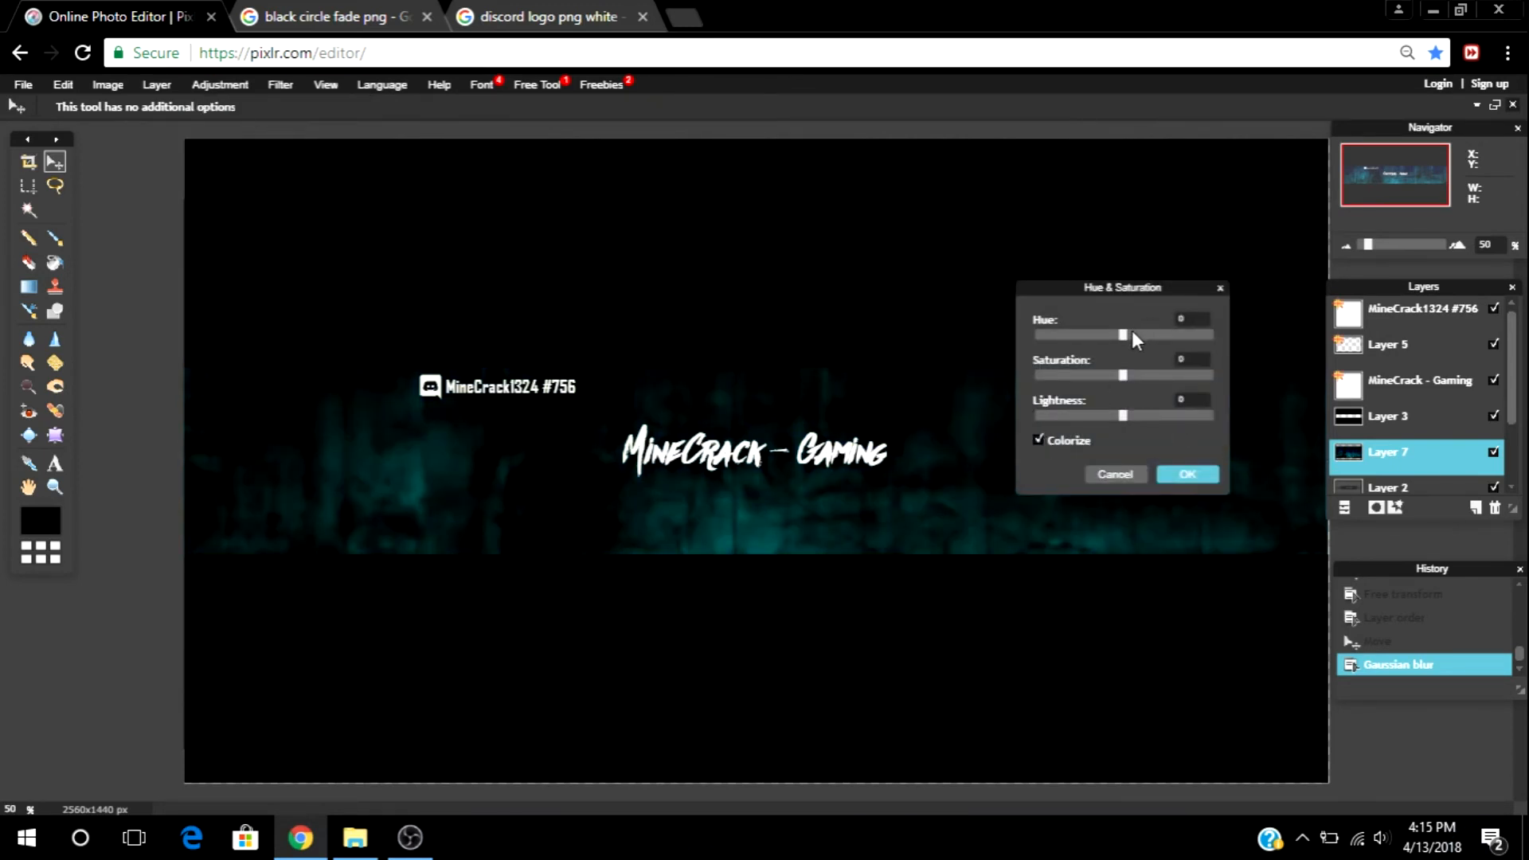
pyautogui.moveTo(1132, 333); pyautogui.dragTo(1056, 333)
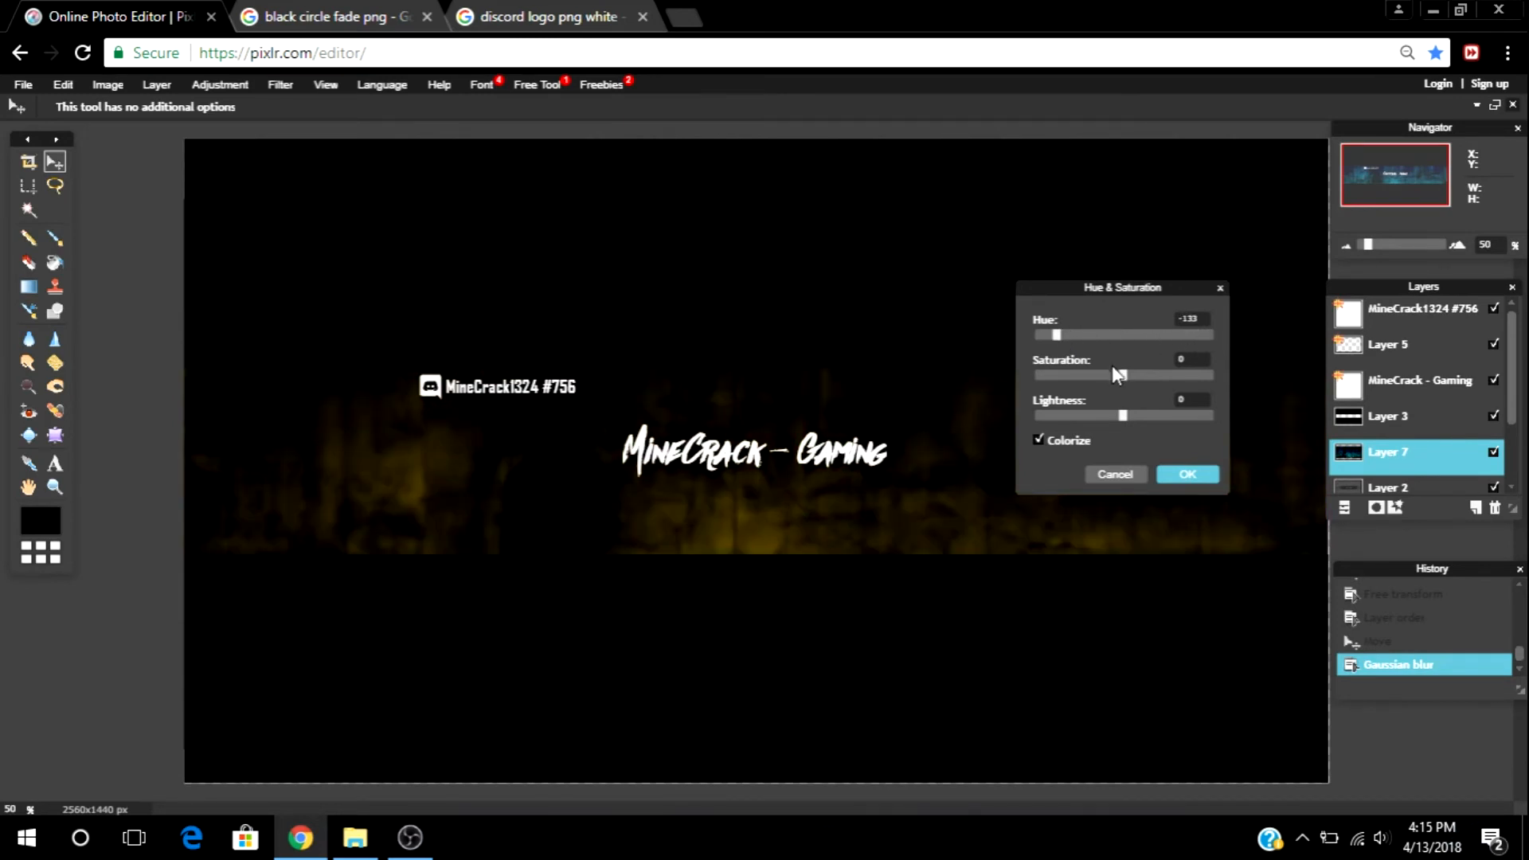
pyautogui.click(1125, 476)
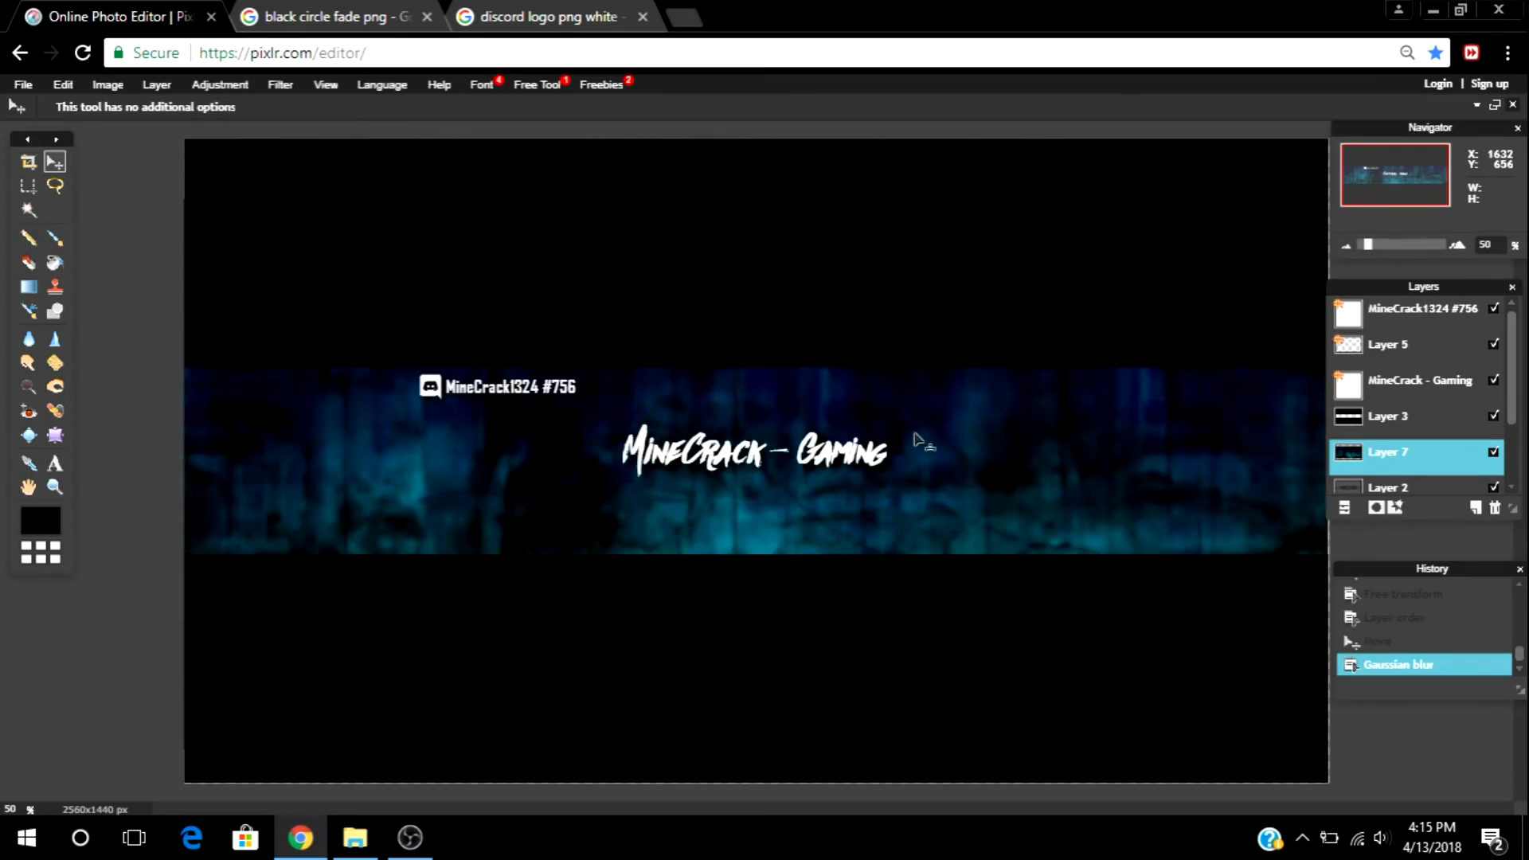
# Step: Adjust the grunge background layer to brightness 2 and contrast -6
pyautogui.click(228, 88)
pyautogui.click(262, 106)
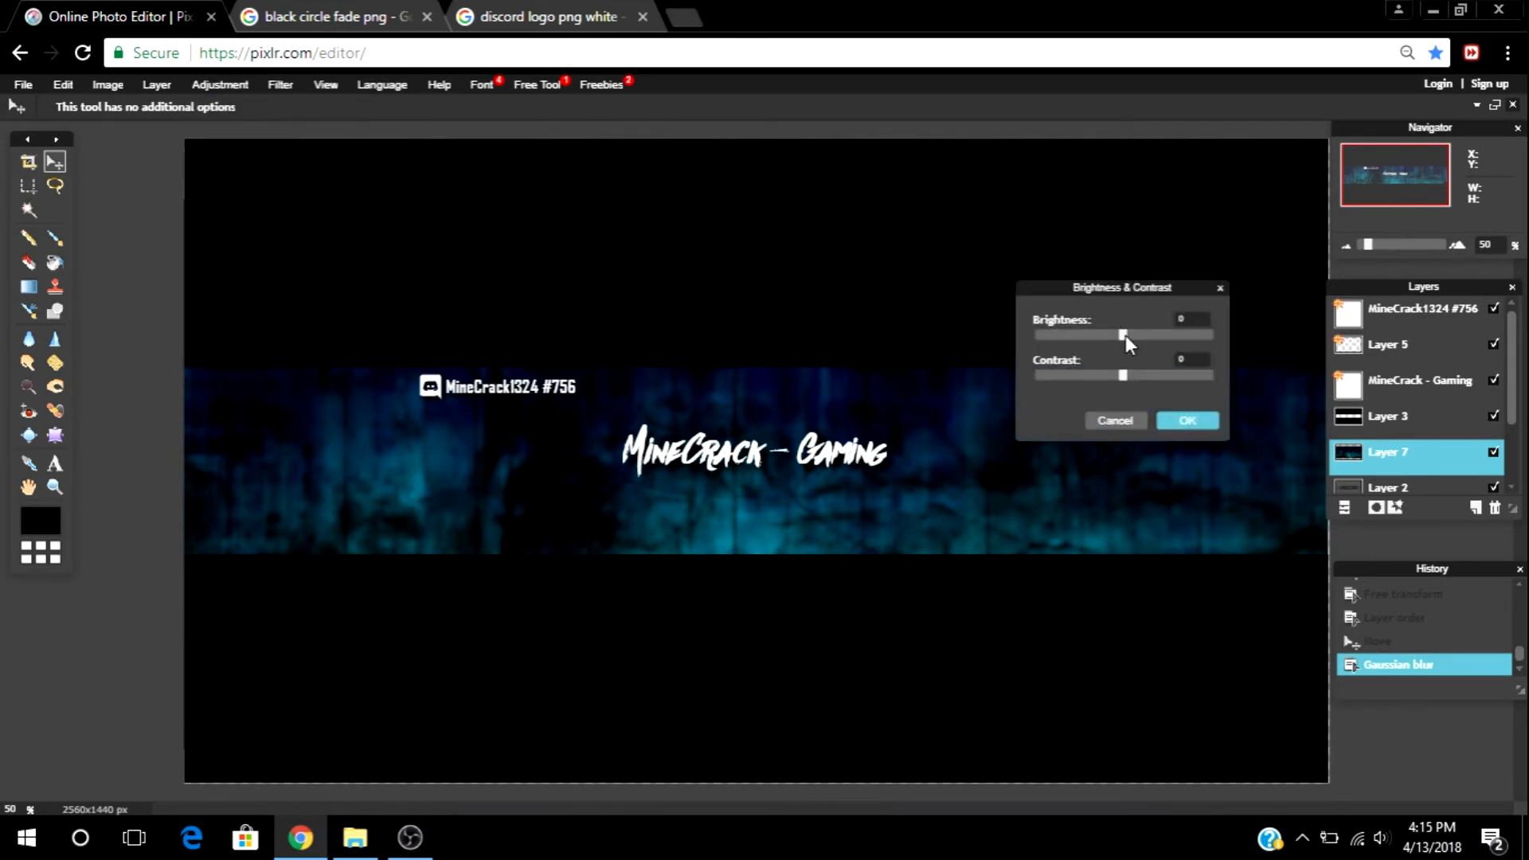
pyautogui.moveTo(1126, 336)
pyautogui.mouseDown()
pyautogui.moveTo(1144, 374)
pyautogui.moveTo(1107, 371)
pyautogui.moveTo(1128, 336)
pyautogui.mouseUp()
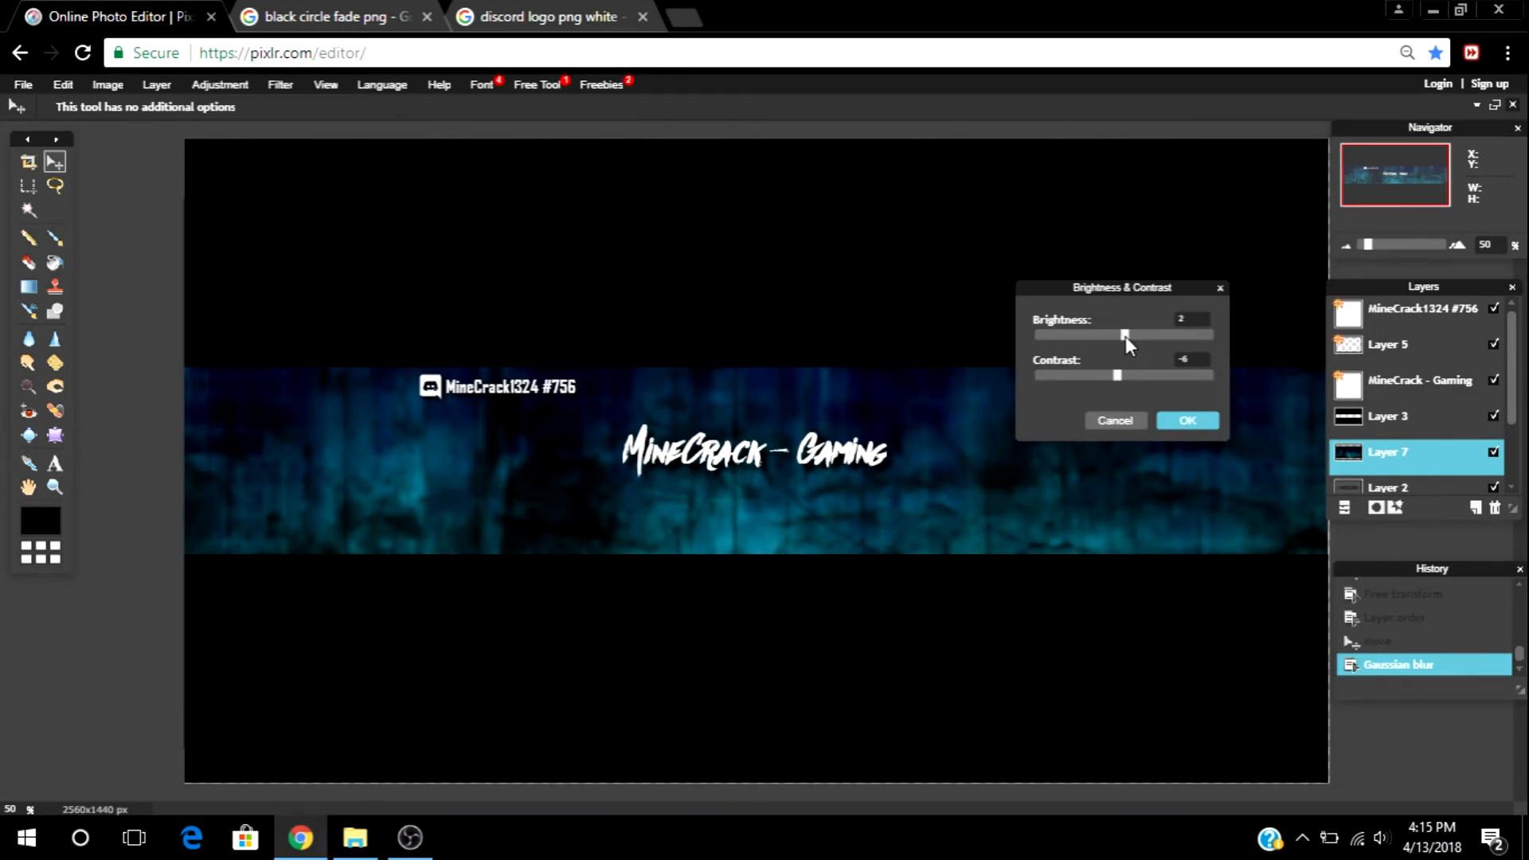
pyautogui.click(1202, 419)
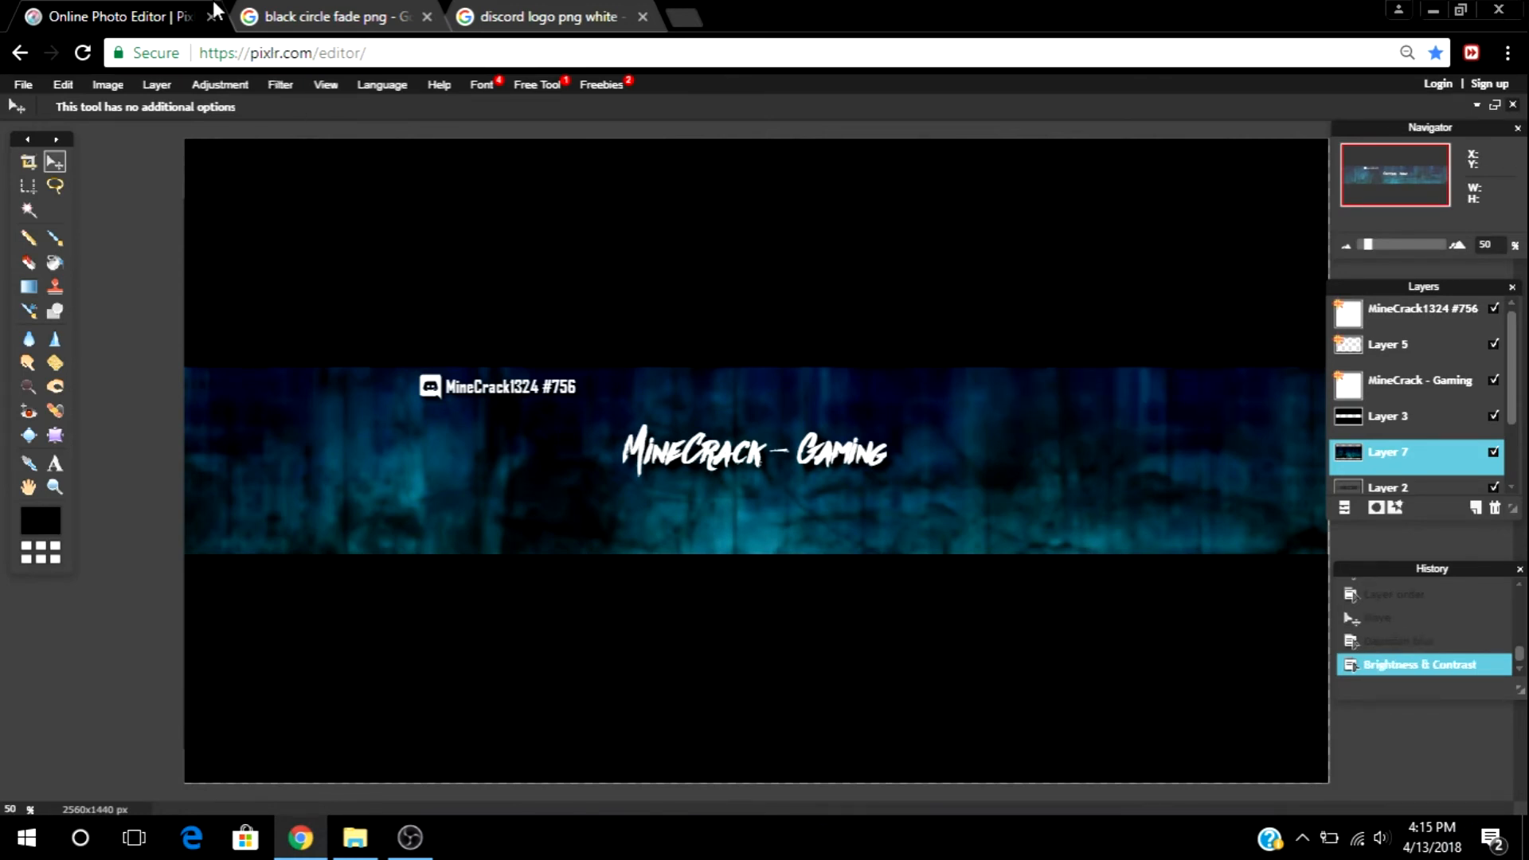
# Step: Show the Google image results for "black circle fade png"
pyautogui.click(319, 16)
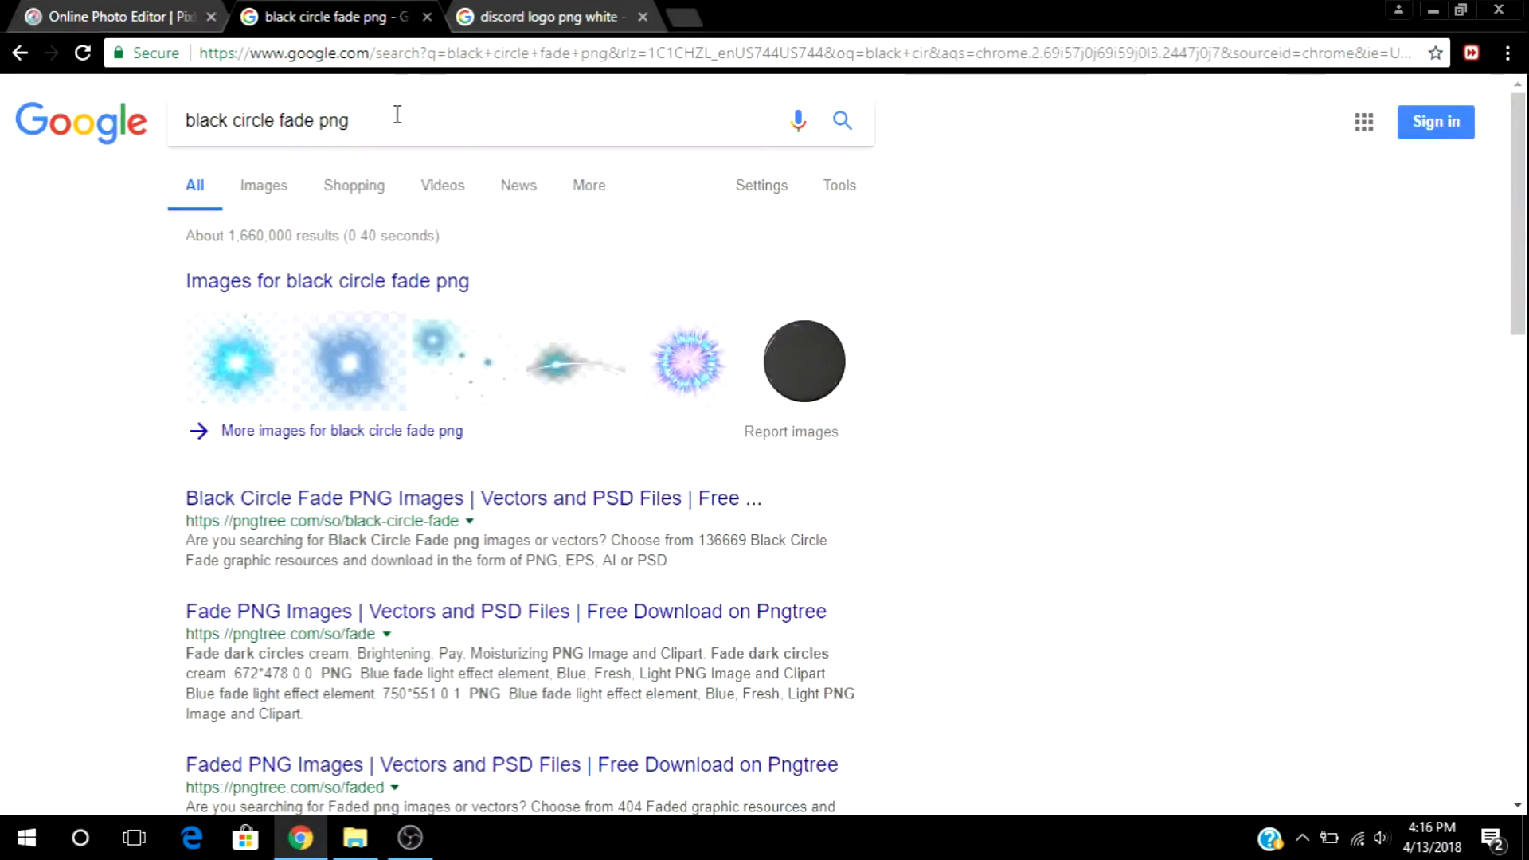
pyautogui.moveTo(396, 119); pyautogui.dragTo(184, 118)
pyautogui.click(102, 212)
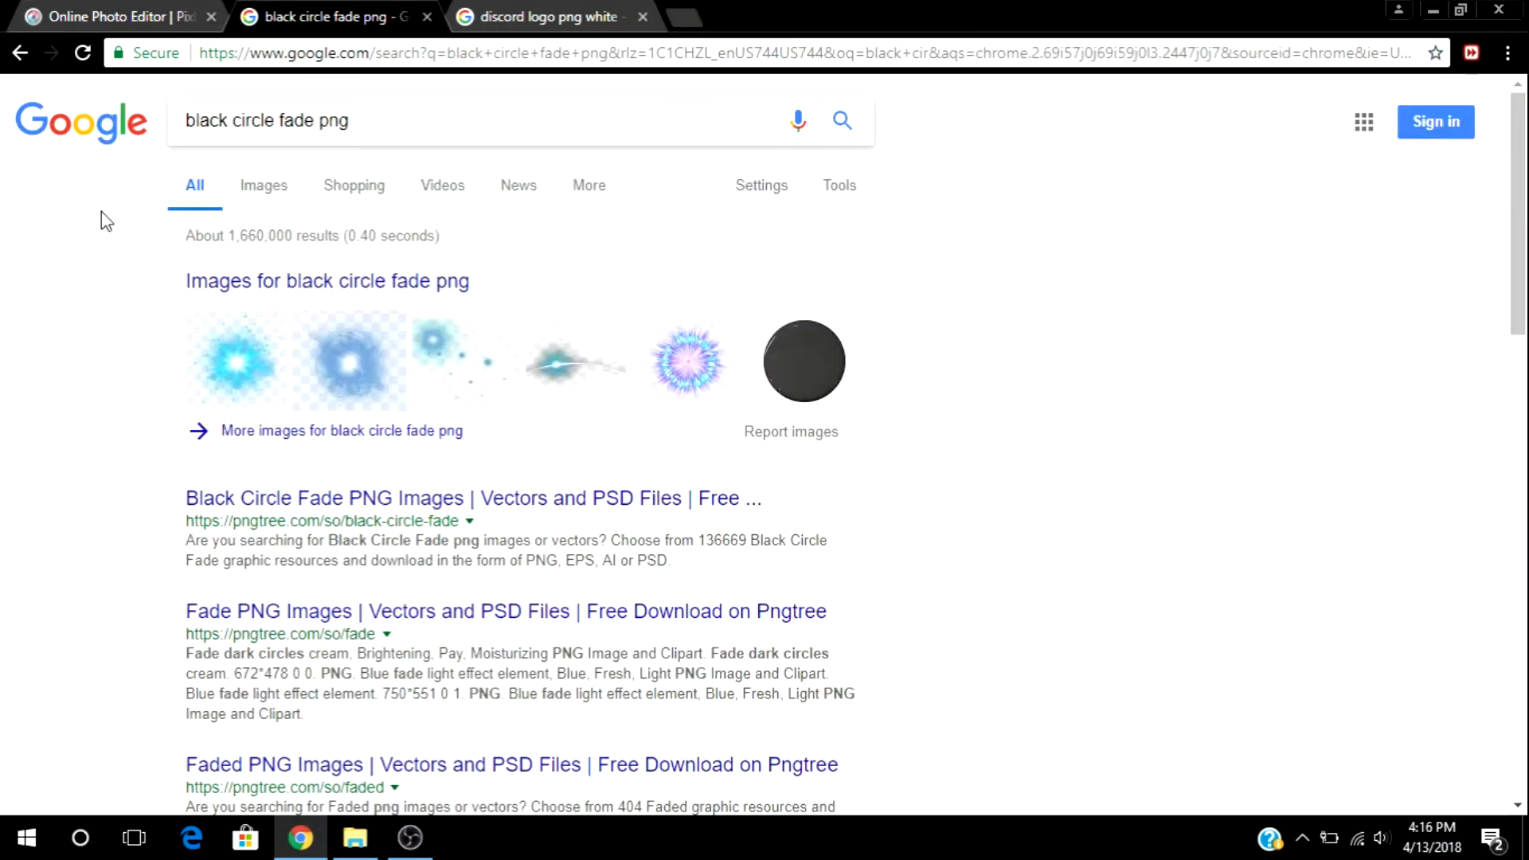
pyautogui.click(275, 193)
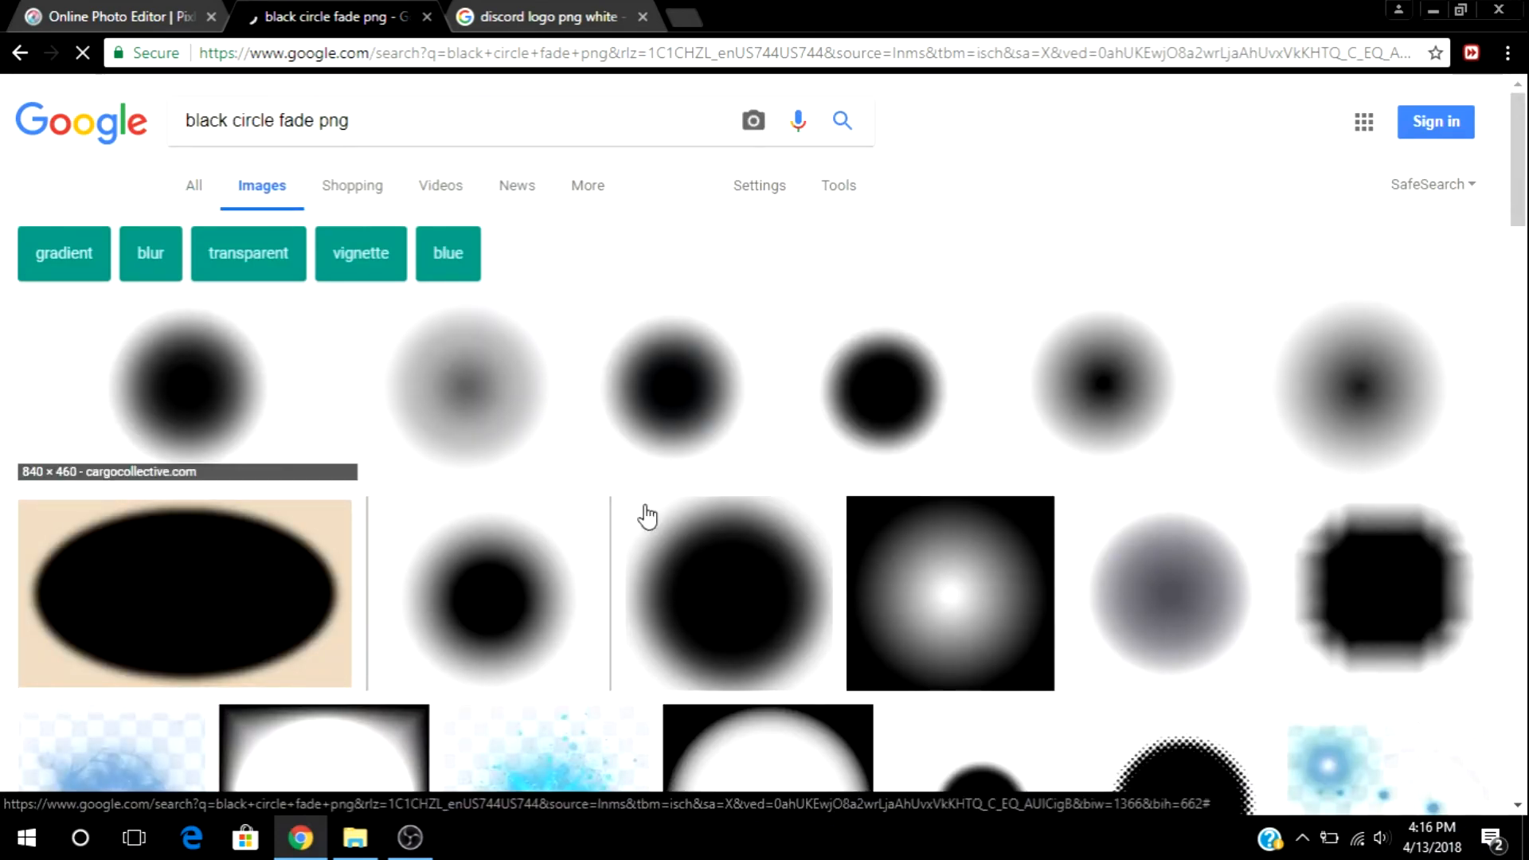
# Step: Switch back to Pixlr Editor and open the black fade circle image e0-00000_840 as a new layer
pyautogui.click(170, 11)
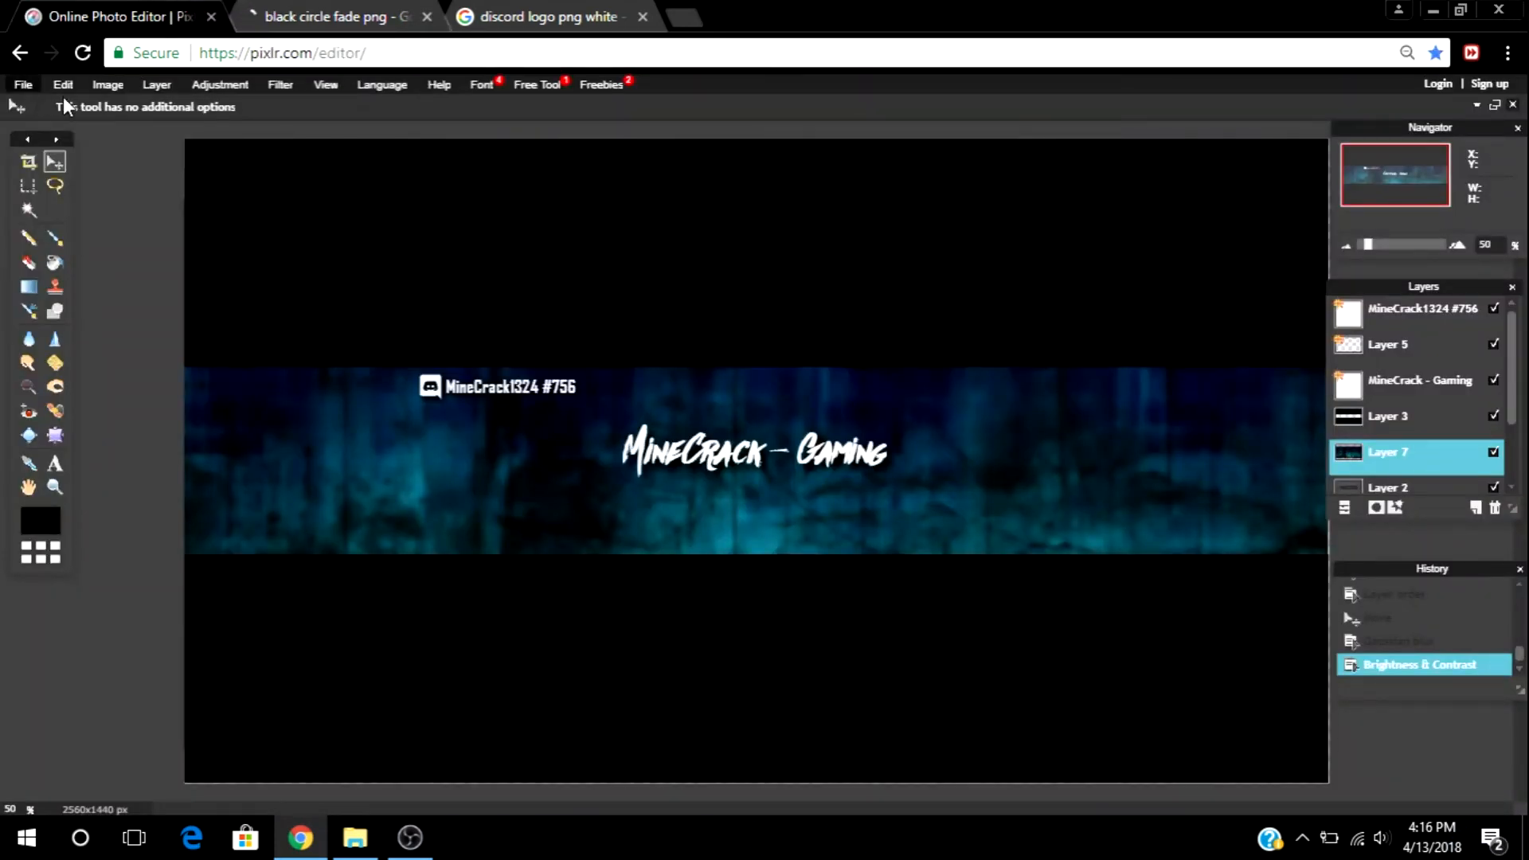
pyautogui.click(107, 84)
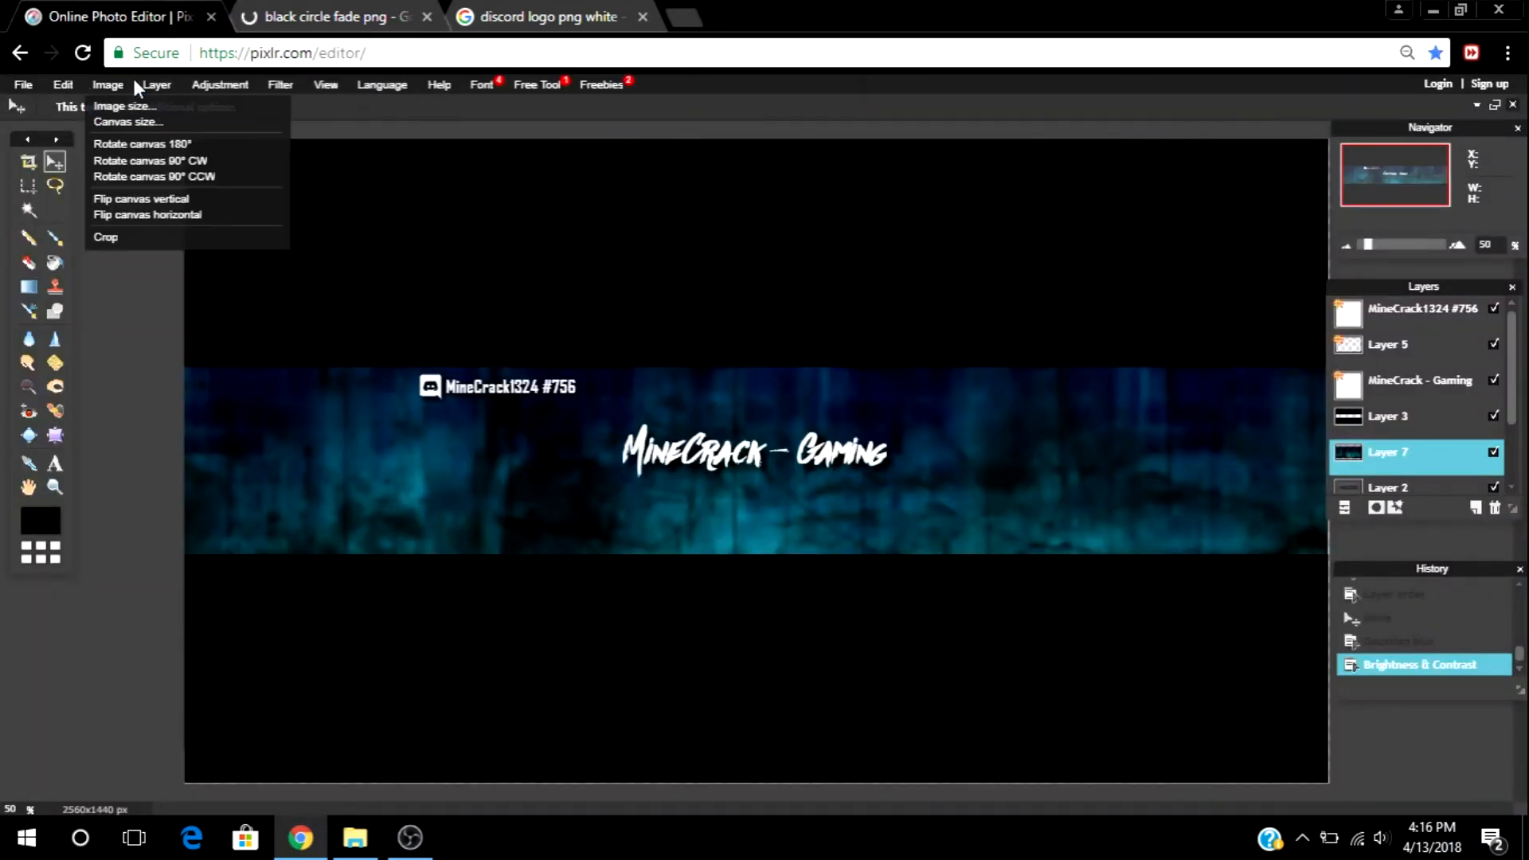
pyautogui.click(156, 85)
pyautogui.click(157, 84)
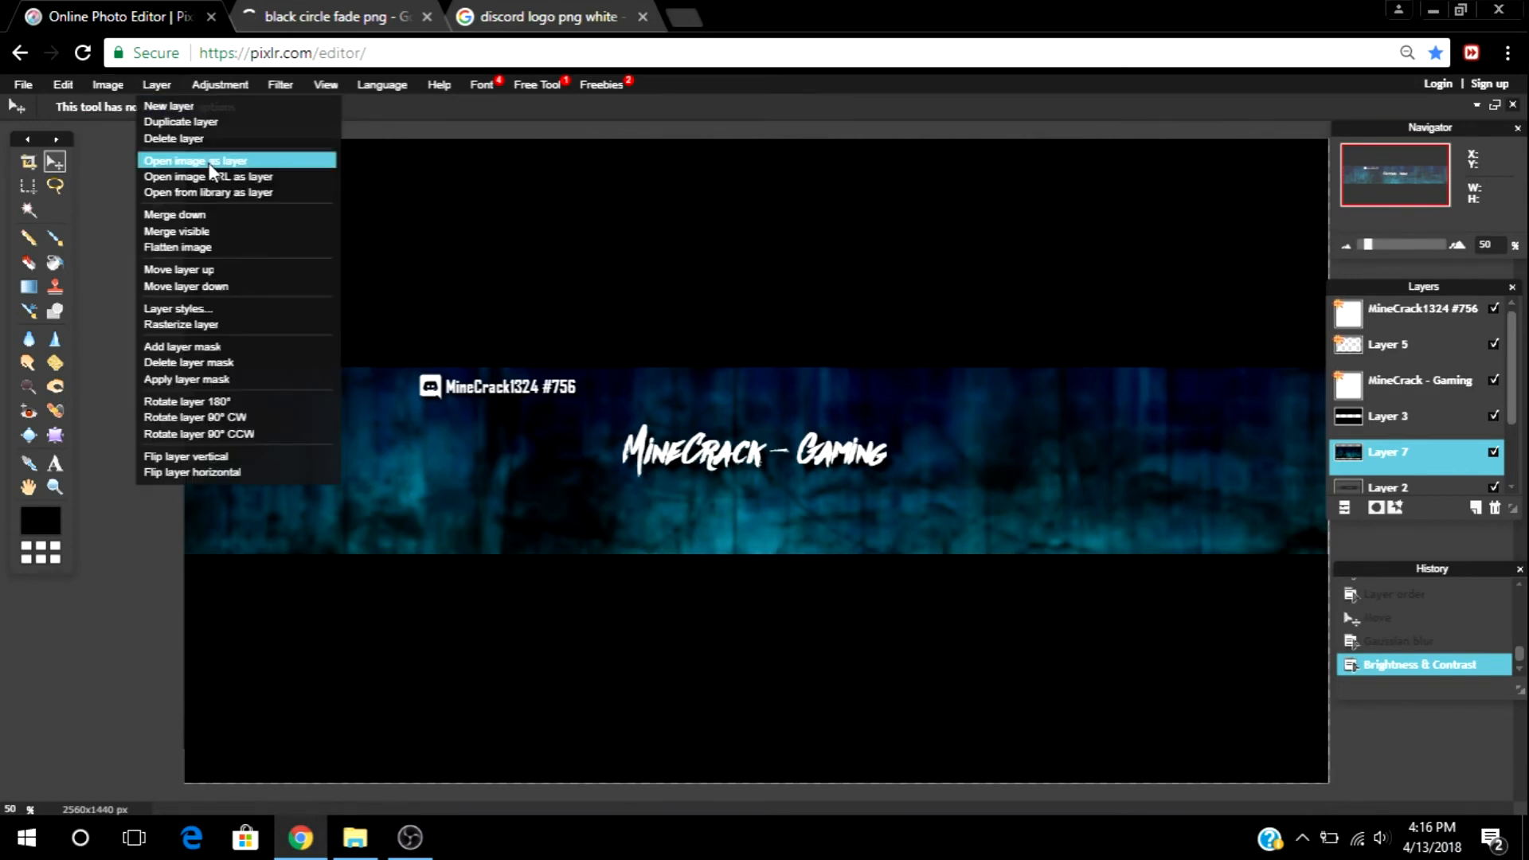
pyautogui.click(208, 161)
pyautogui.scroll(-5, 536, 269)
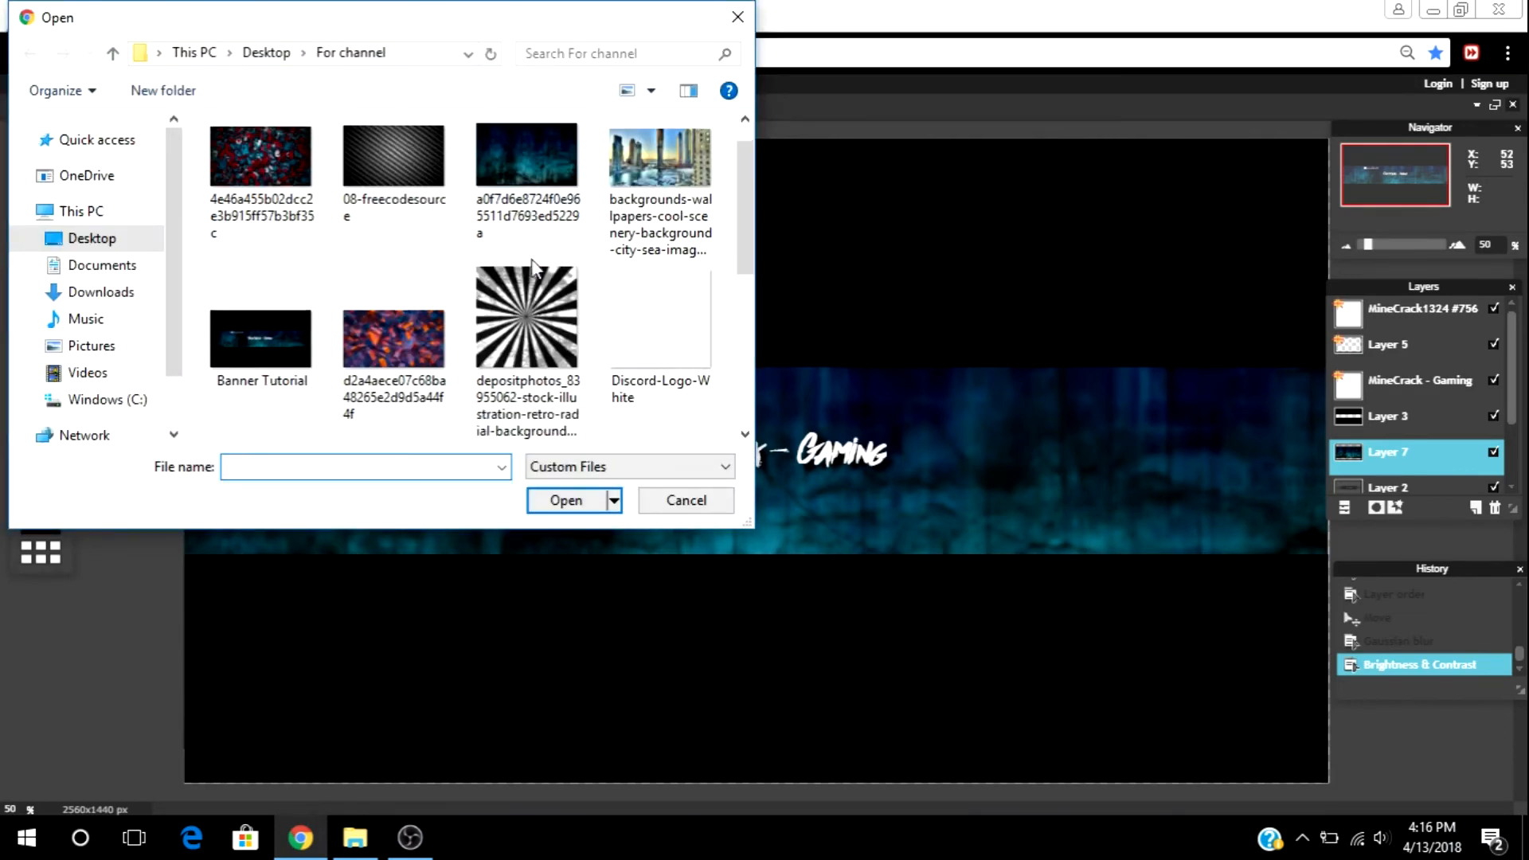
pyautogui.doubleClick(399, 253)
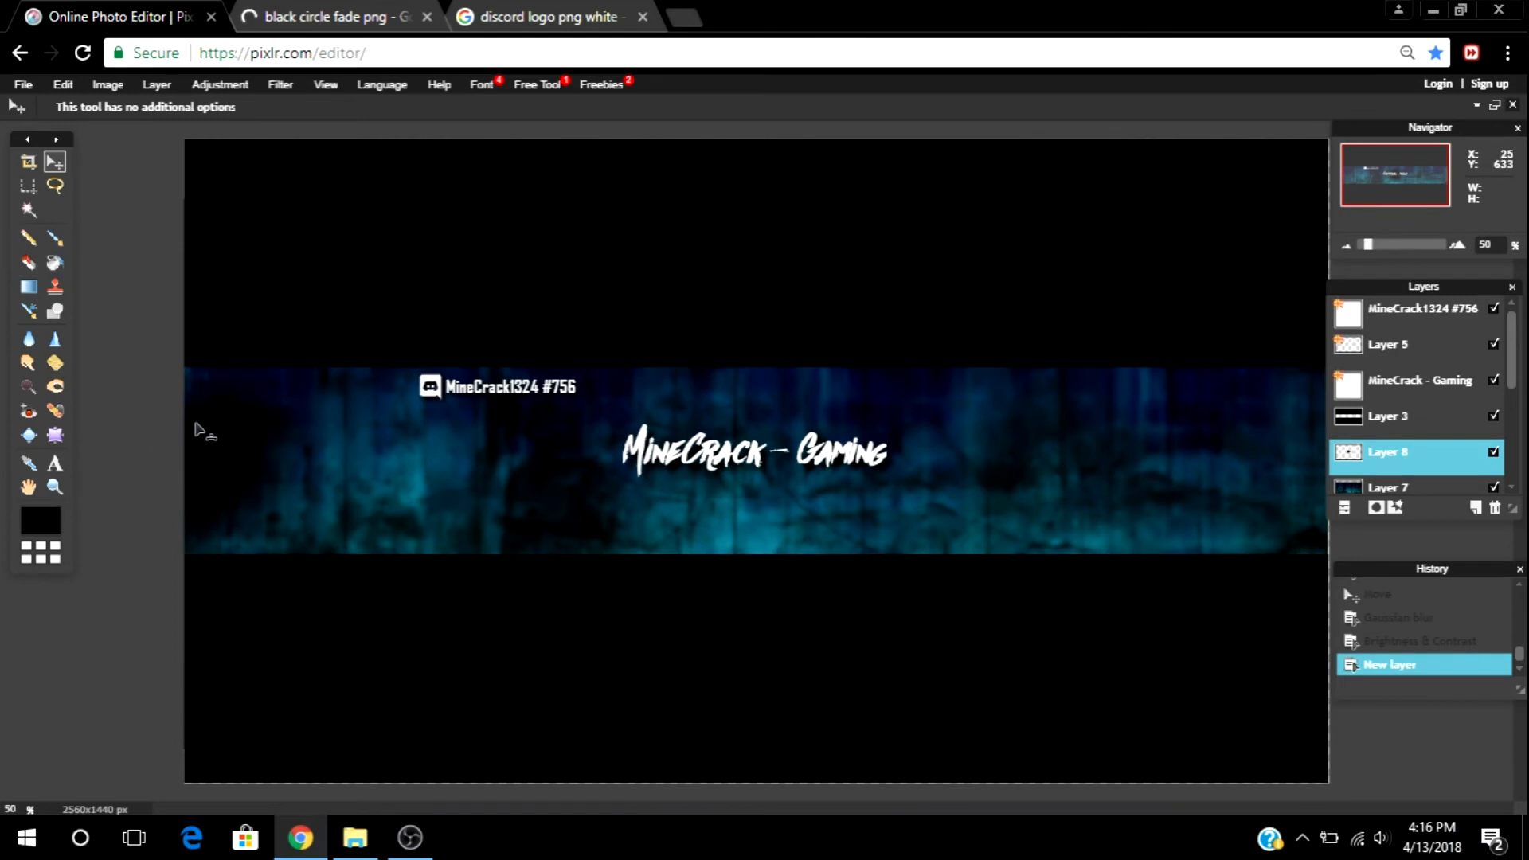
# Step: Enlarge the black fade circle with Free transform beyond the banner strip's height, apply the changes, and place it over the strip's left end
pyautogui.moveTo(199, 428); pyautogui.dragTo(336, 429)
pyautogui.moveTo(334, 424); pyautogui.dragTo(334, 424)
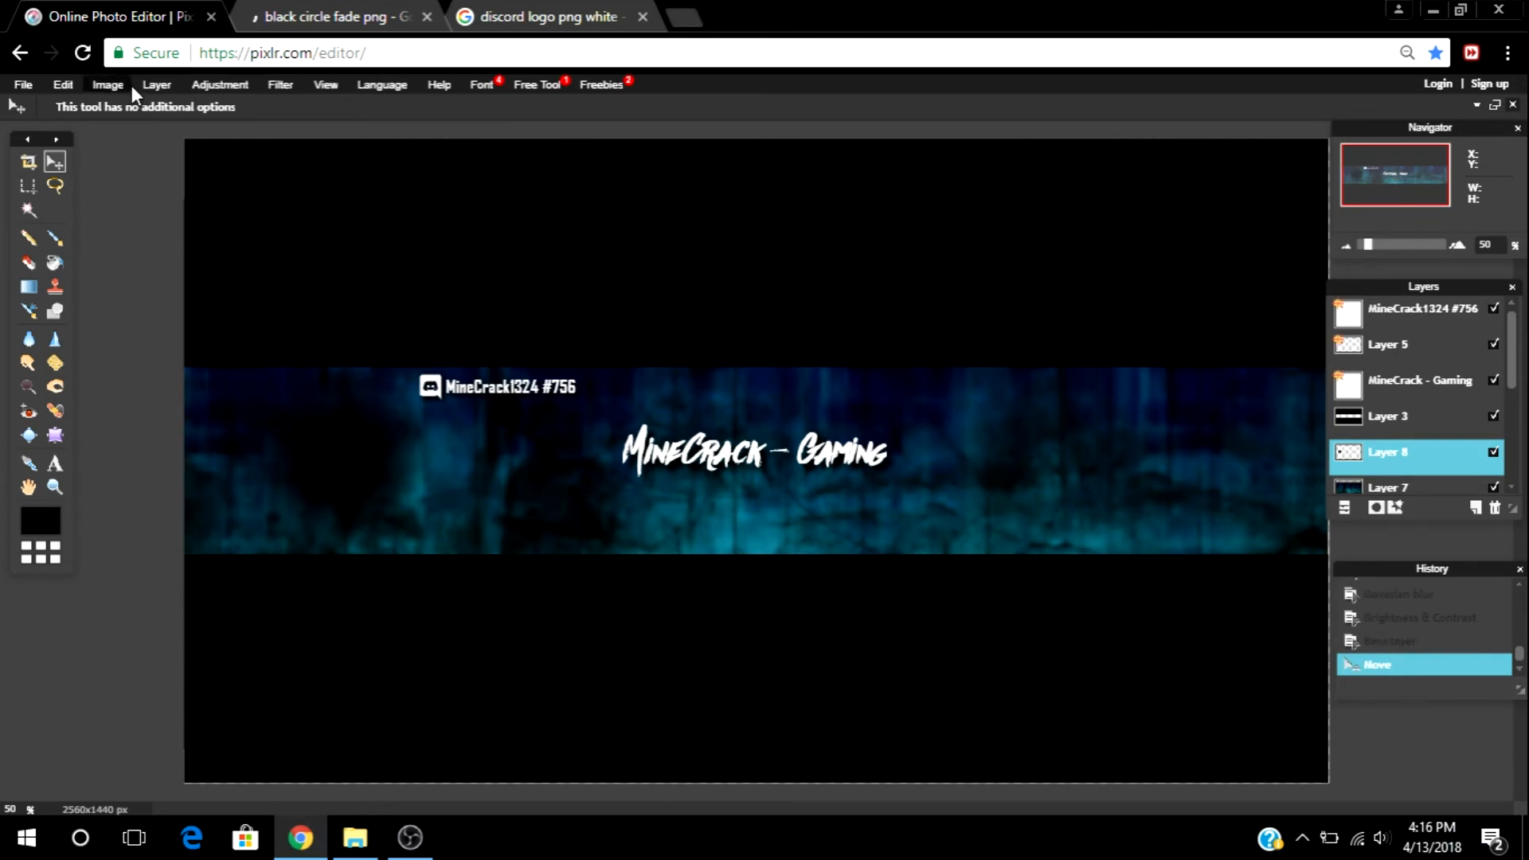
pyautogui.click(67, 85)
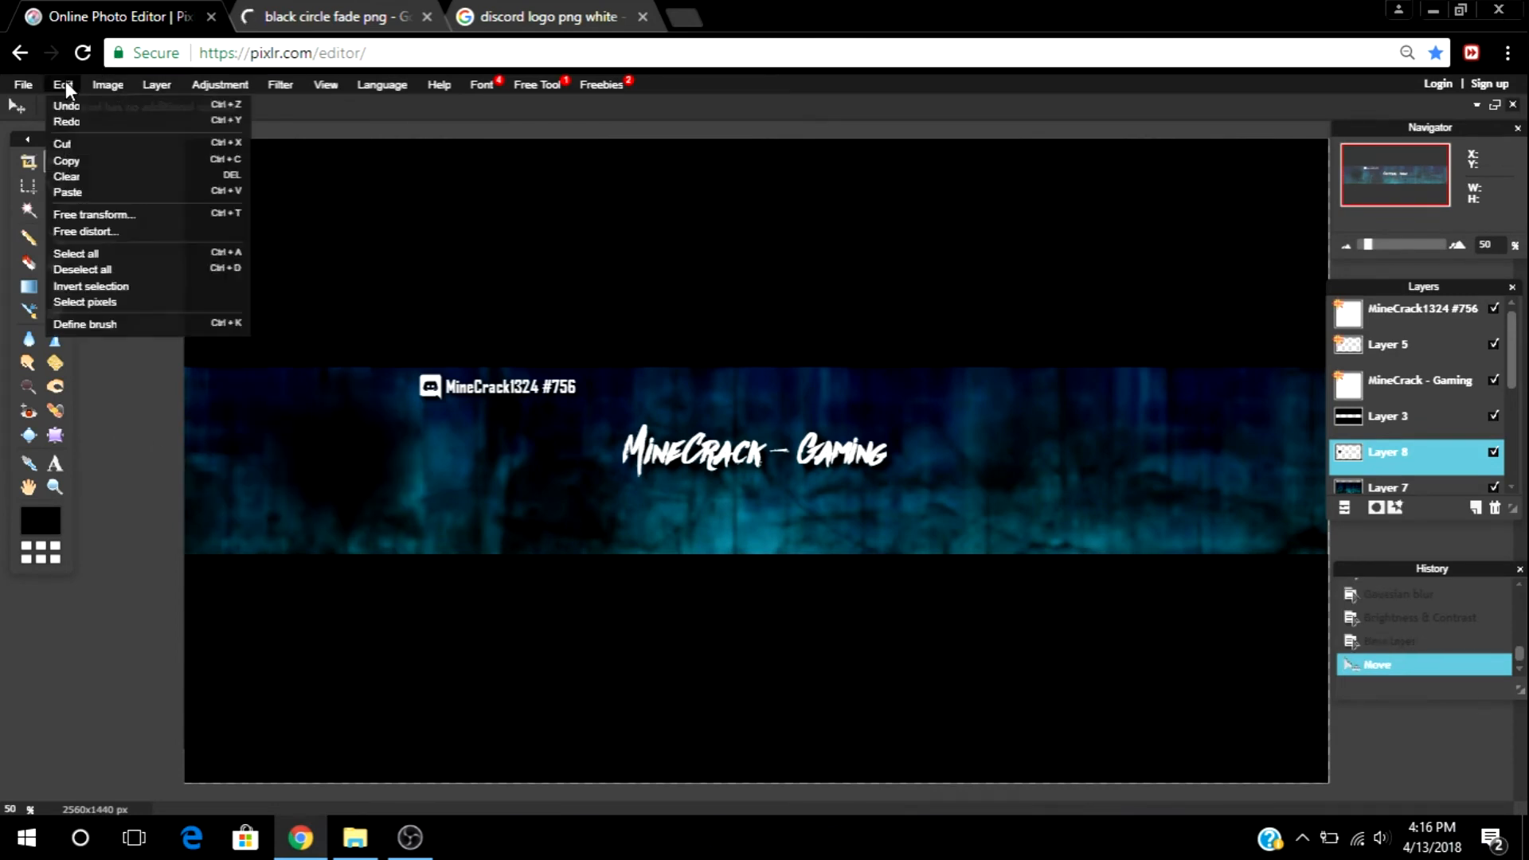
pyautogui.click(132, 213)
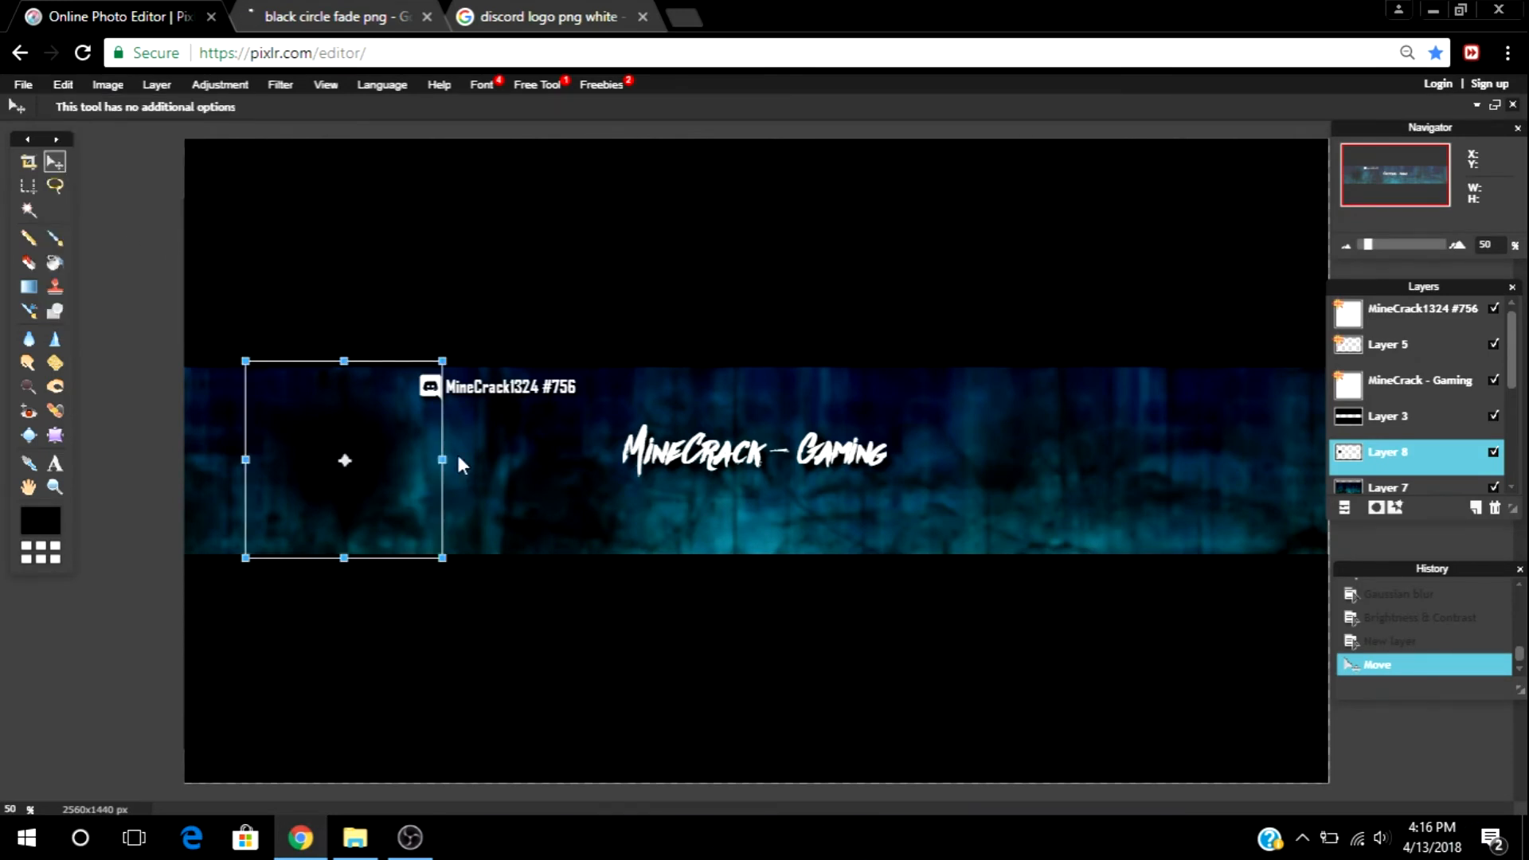
pyautogui.moveTo(444, 360); pyautogui.dragTo(519, 321)
pyautogui.click(611, 400)
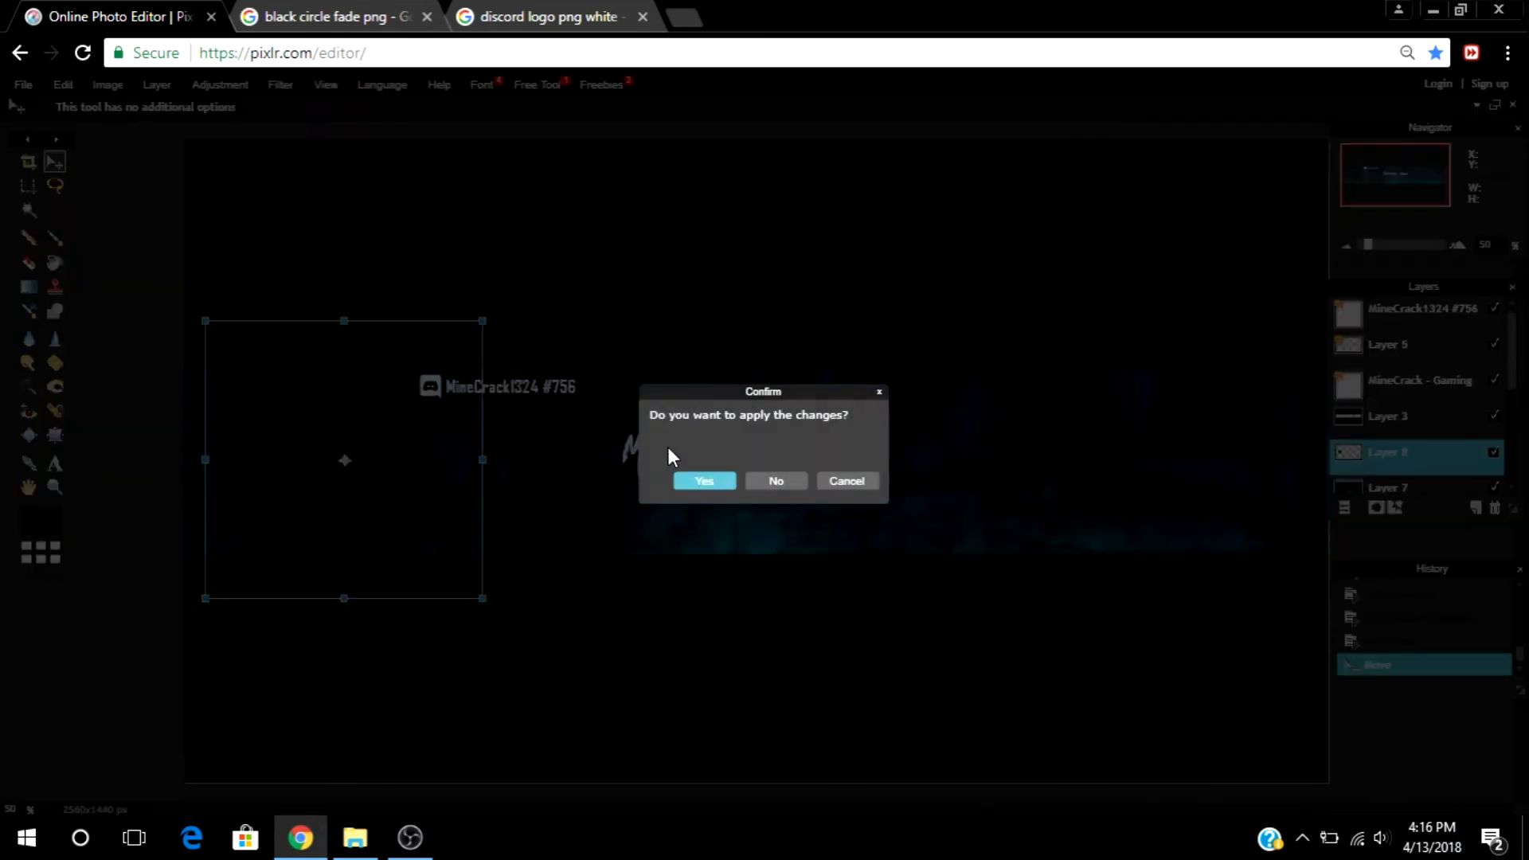
pyautogui.click(701, 481)
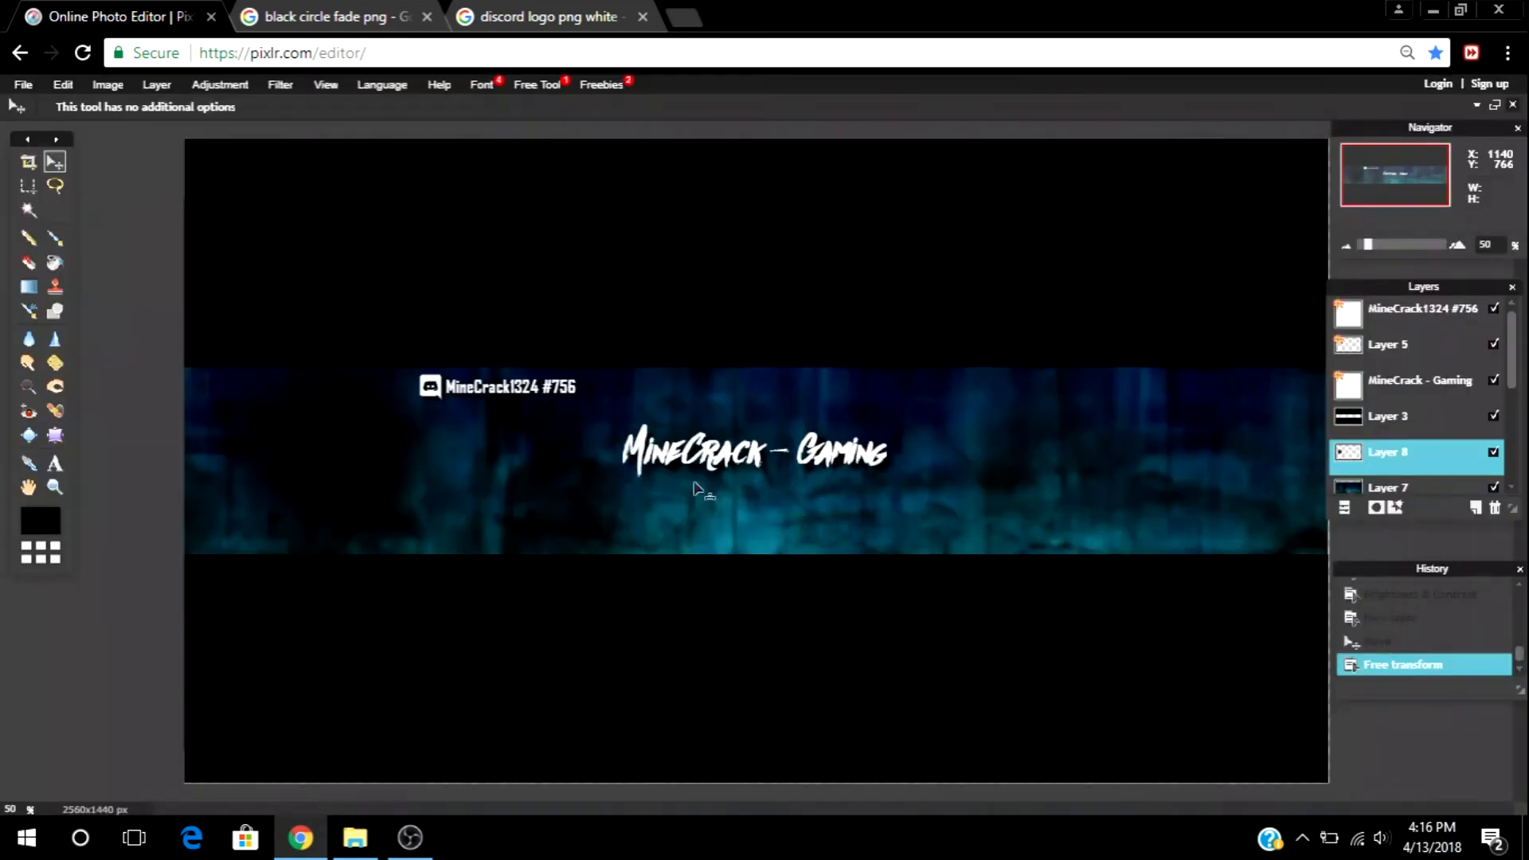
pyautogui.moveTo(369, 451); pyautogui.dragTo(228, 468)
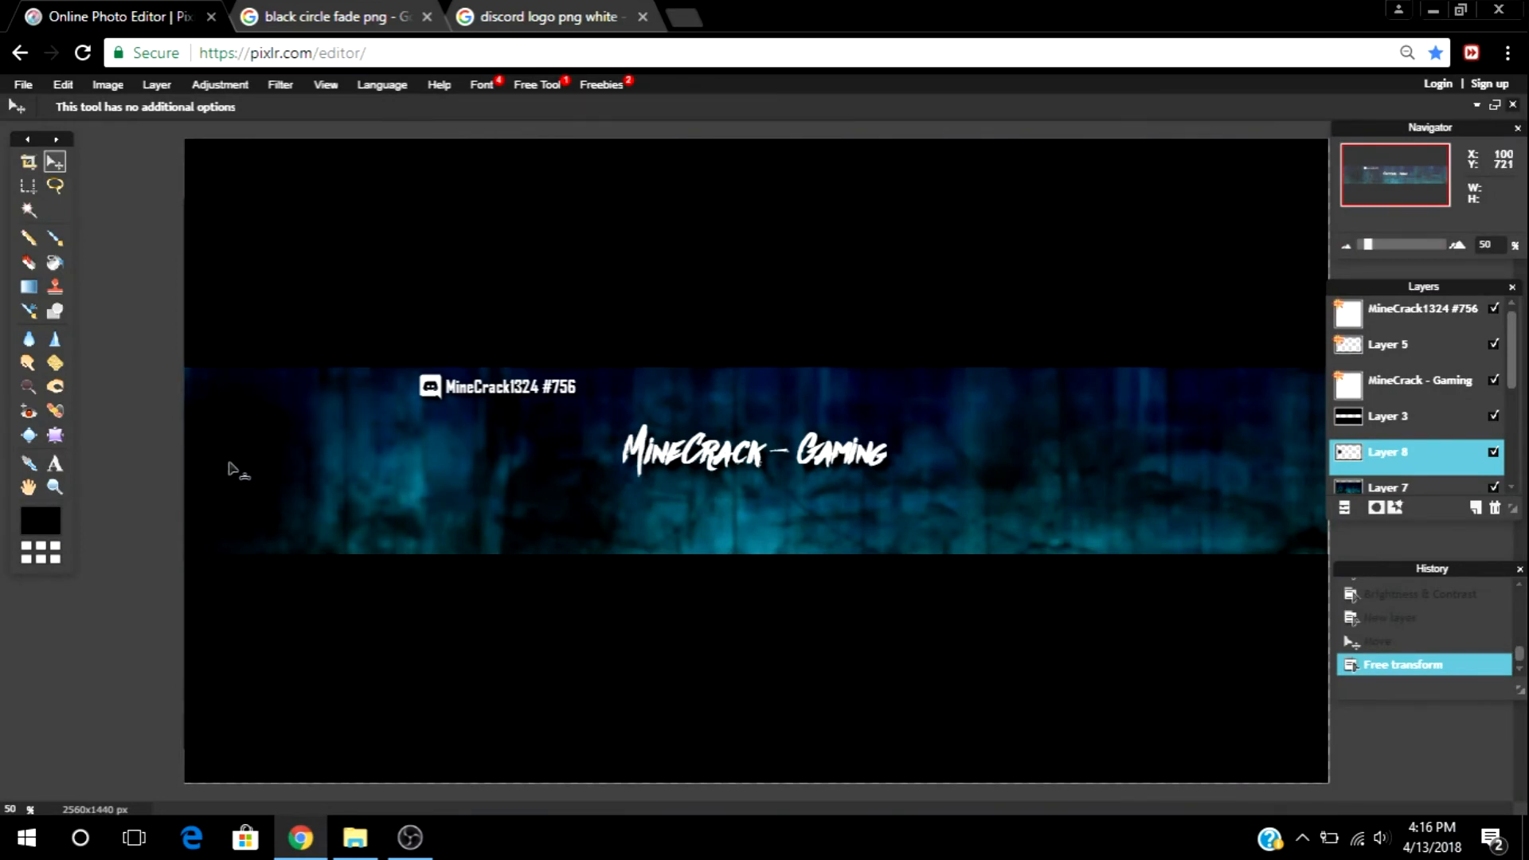
# Step: Duplicate the black fade circle layer and move the copy over the banner strip's right end
pyautogui.rightClick(1390, 454)
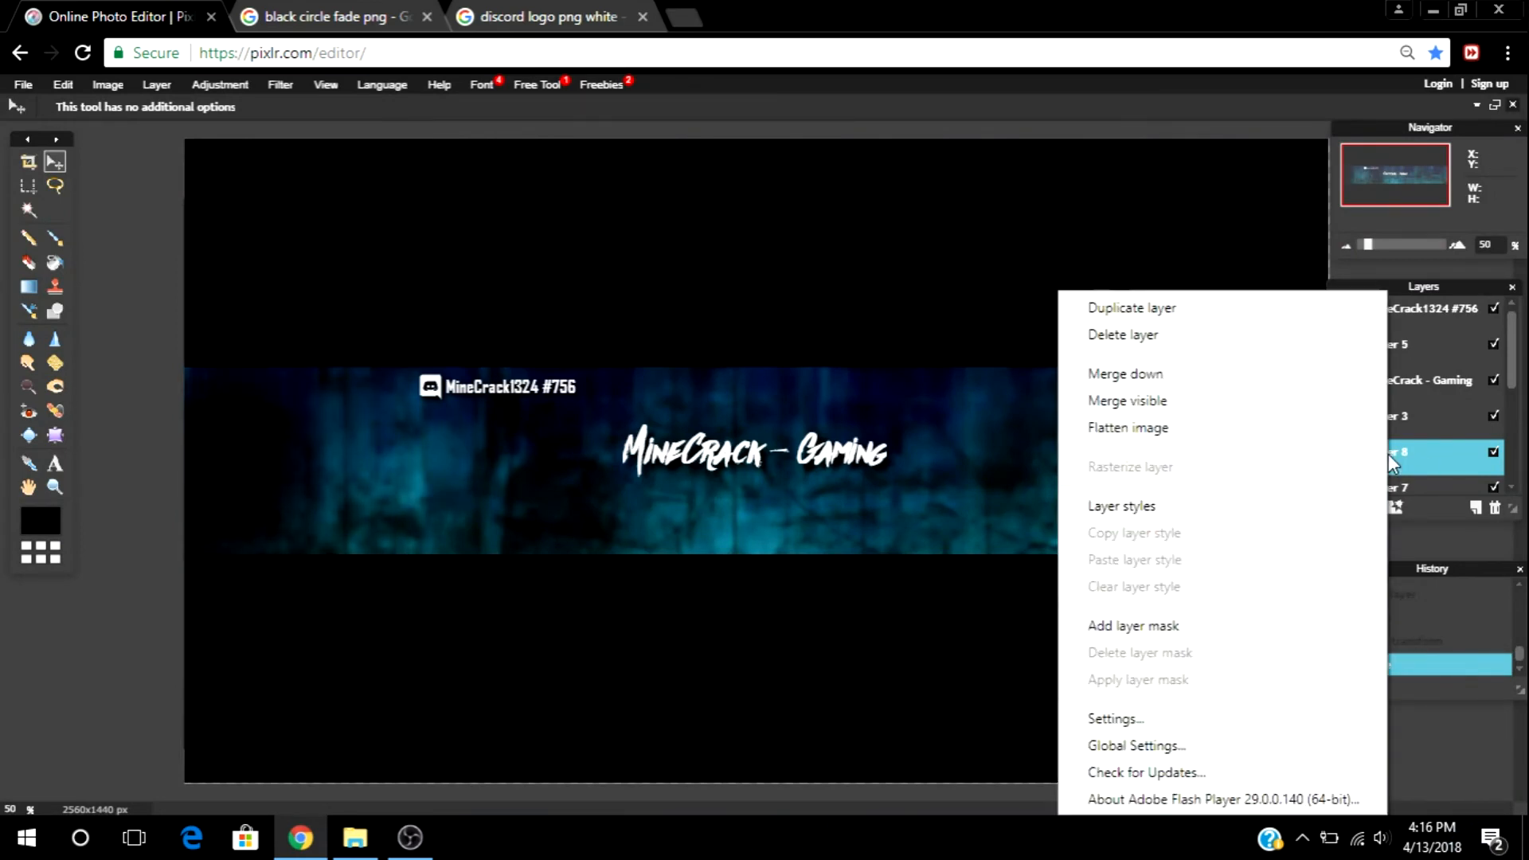
pyautogui.click(1114, 310)
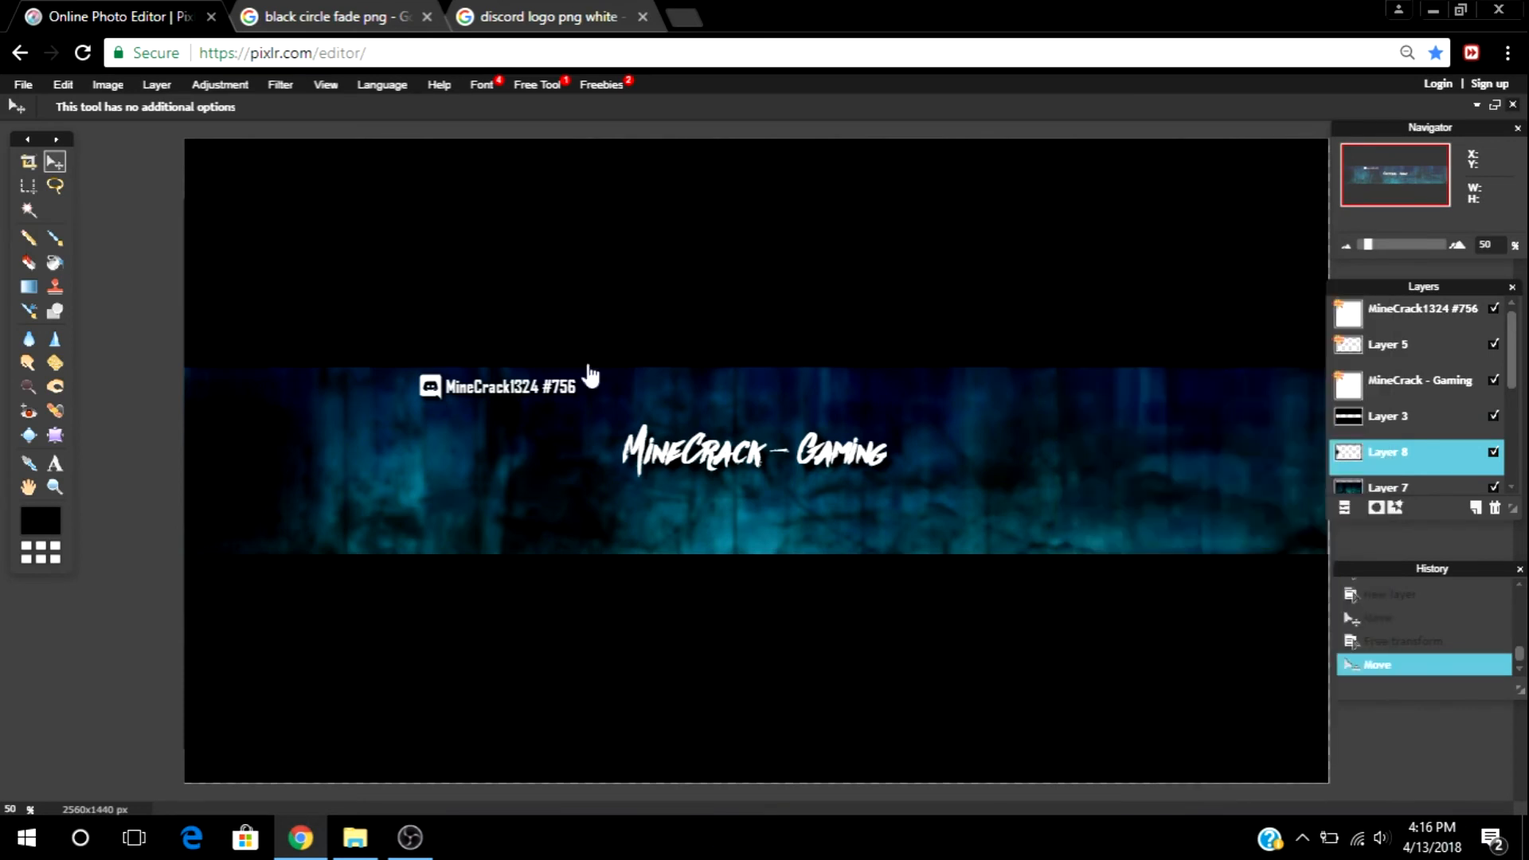
pyautogui.moveTo(246, 471); pyautogui.dragTo(1275, 452)
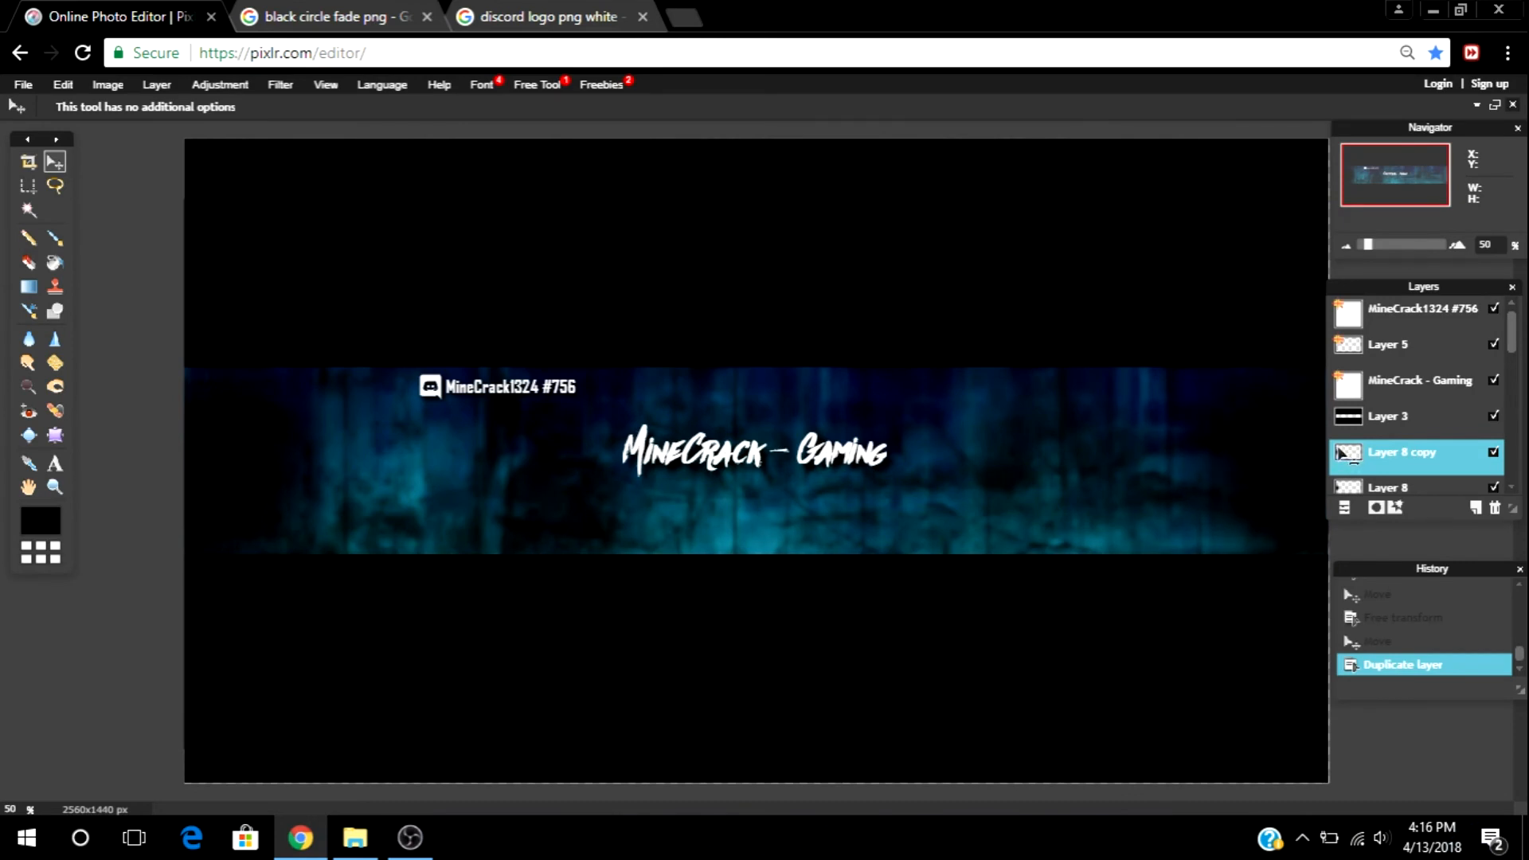
pyautogui.click(726, 331)
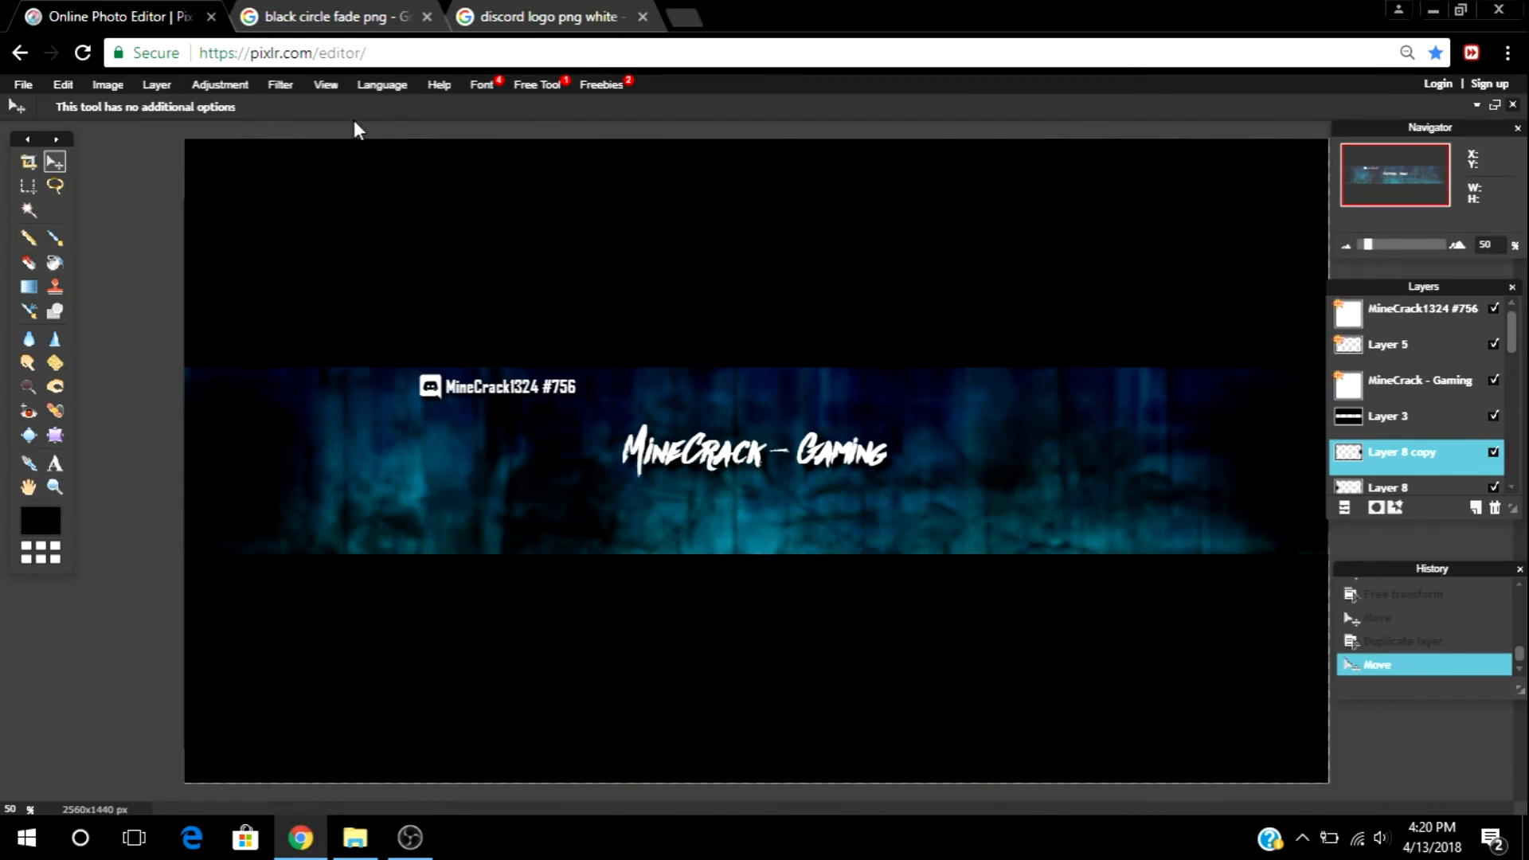
# Step: Save the banner to the computer in JPEG format with quality 100
pyautogui.click(23, 84)
pyautogui.click(103, 175)
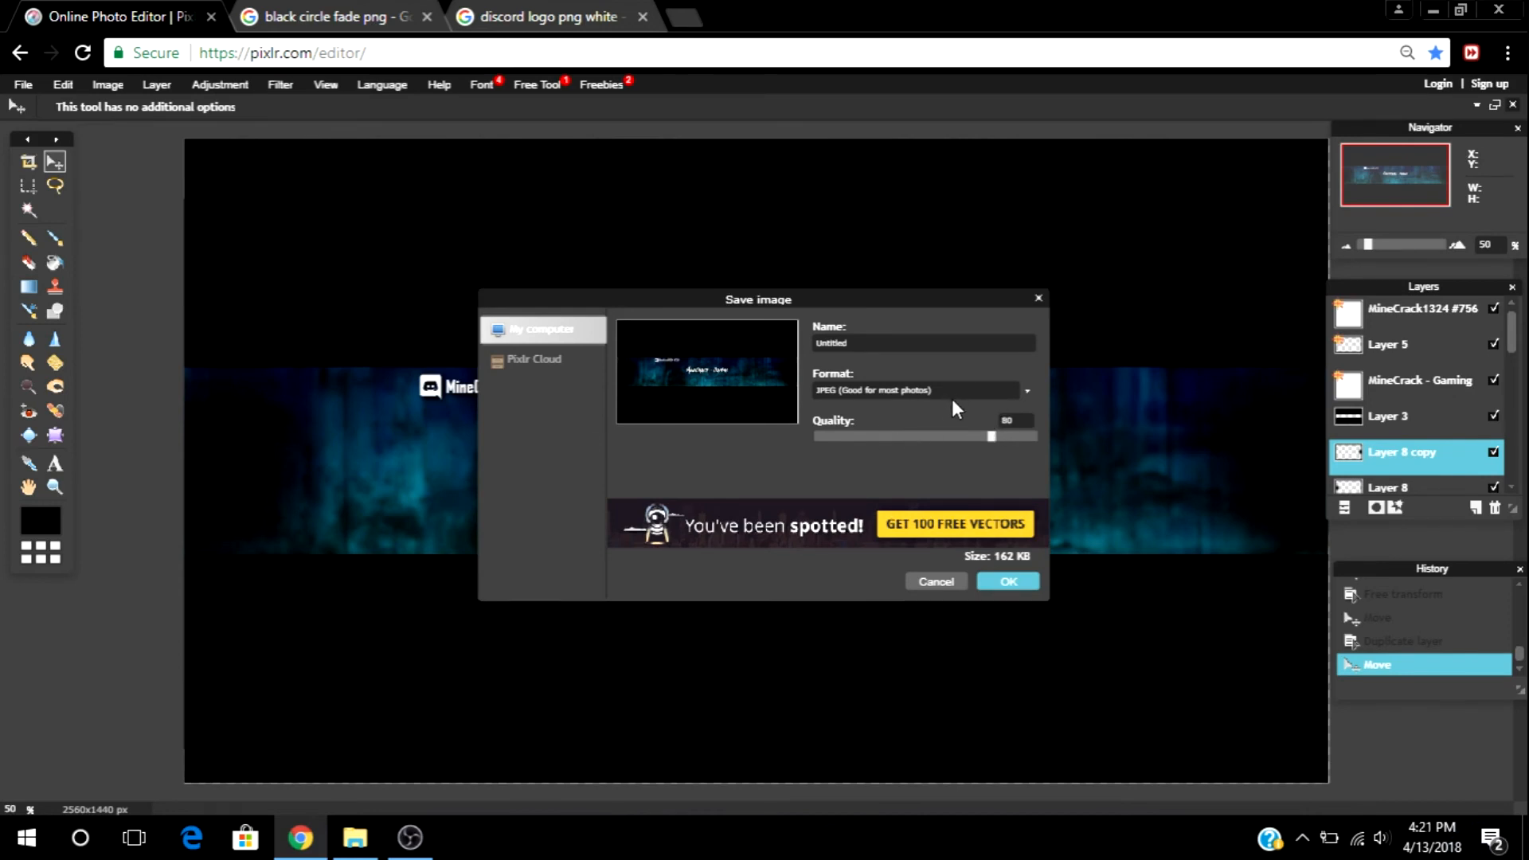
pyautogui.click(959, 389)
pyautogui.click(974, 390)
pyautogui.moveTo(1026, 439); pyautogui.dragTo(1050, 440)
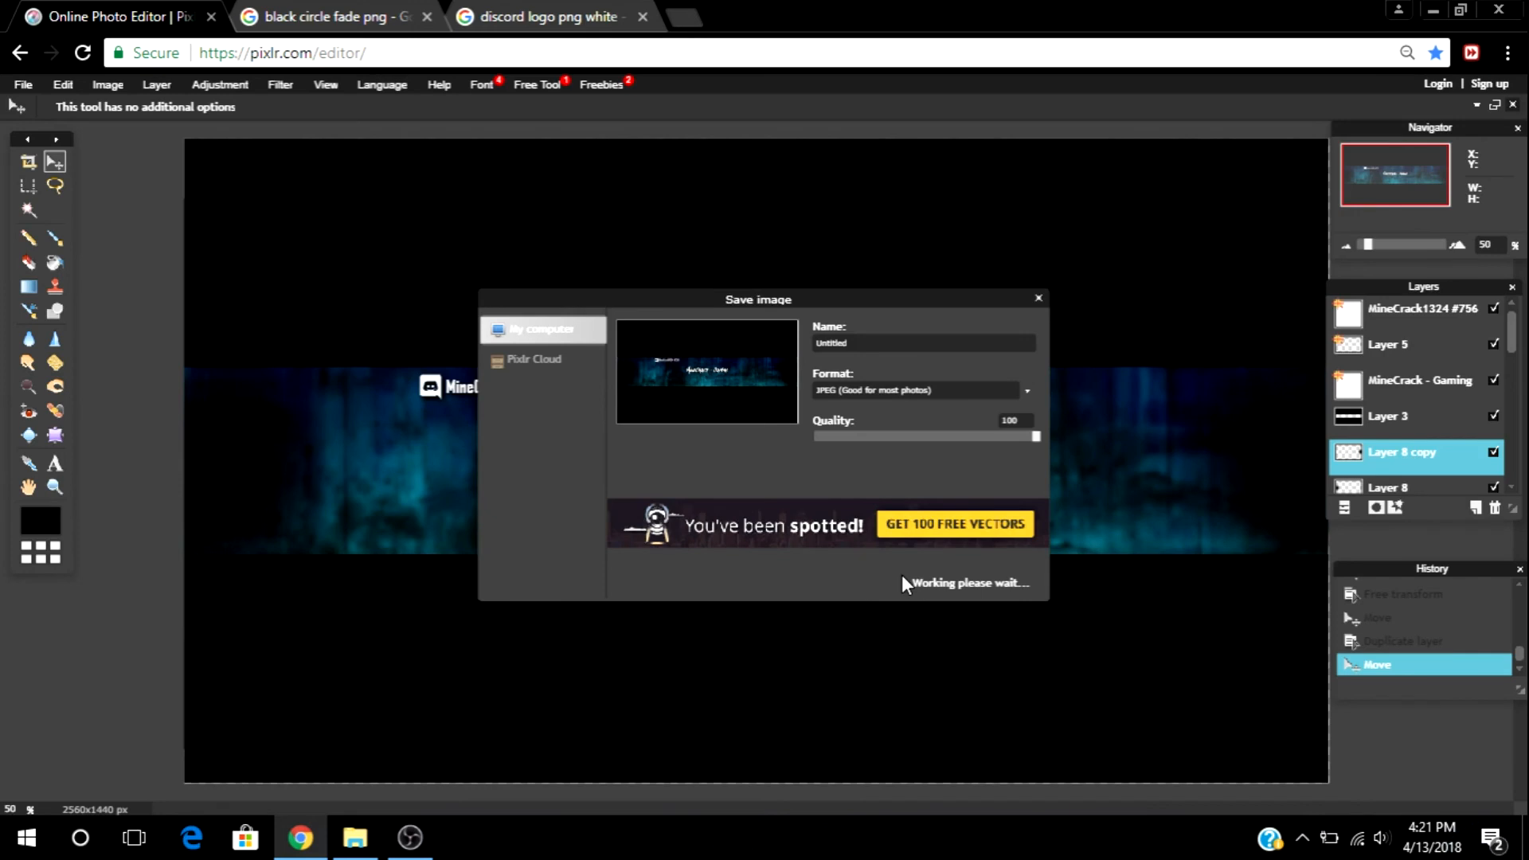
pyautogui.click(1002, 580)
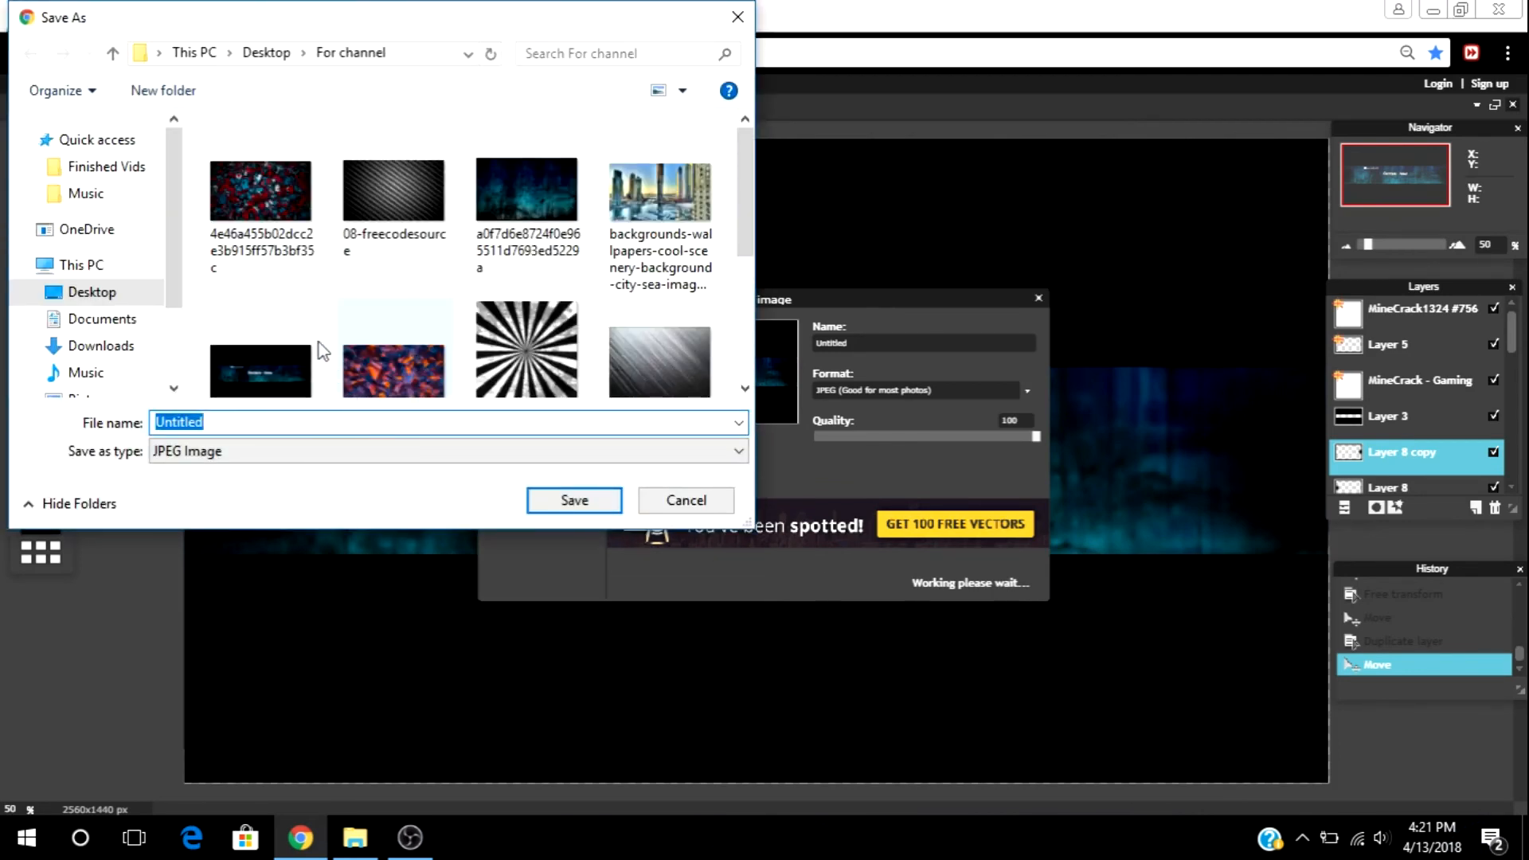
# Step: Name the saved file Banner Tutorial.jpg in the For channel folder, overwriting the existing file
pyautogui.scroll(-2, 319, 343)
pyautogui.press('BackSpace')
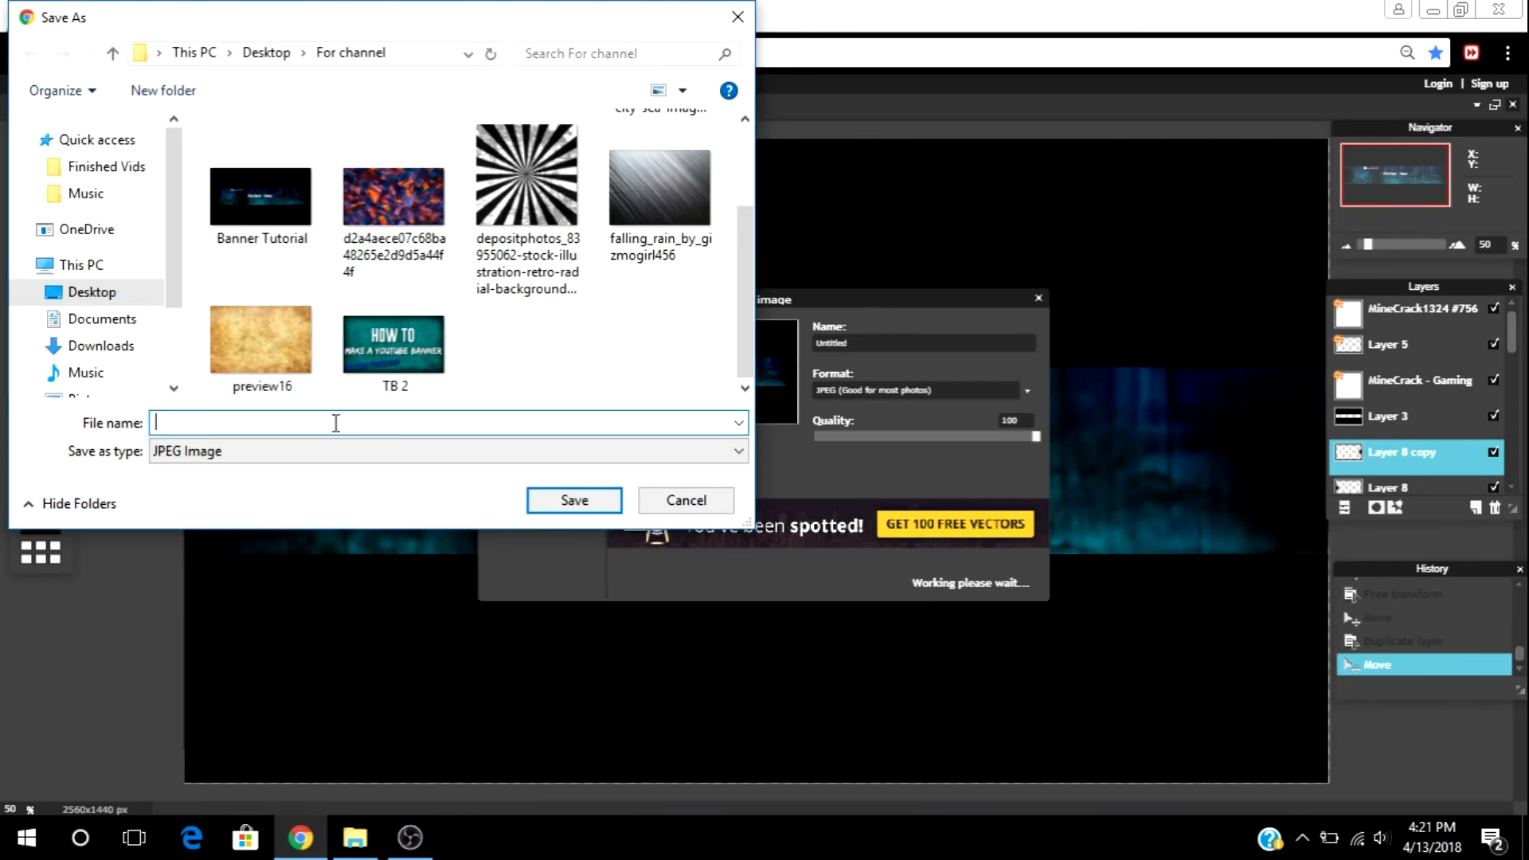
pyautogui.write('Banner')
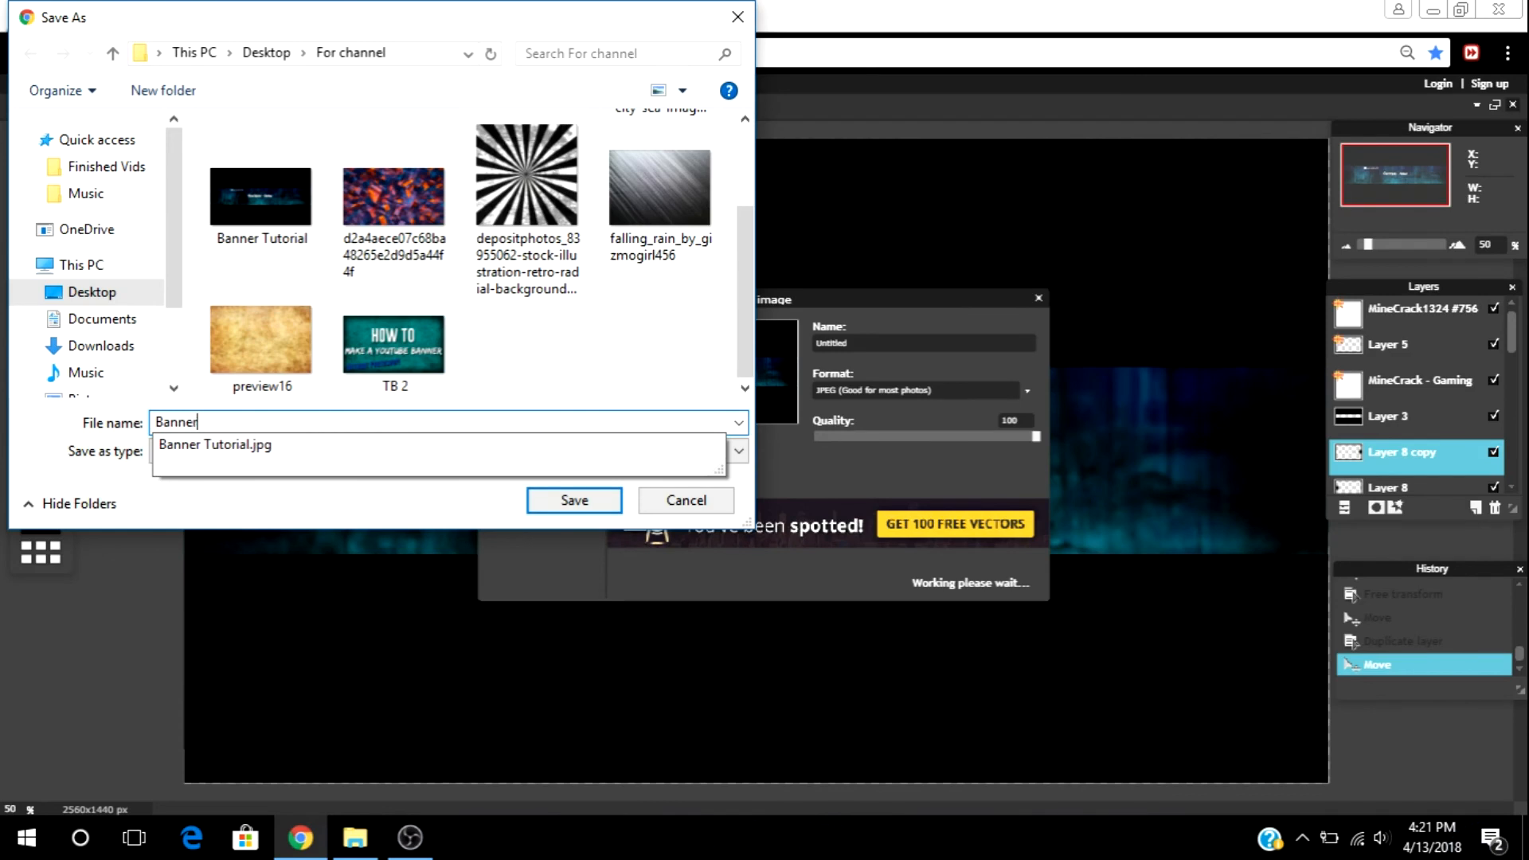
pyautogui.write(' Tut')
pyautogui.press('Down')
pyautogui.click(569, 500)
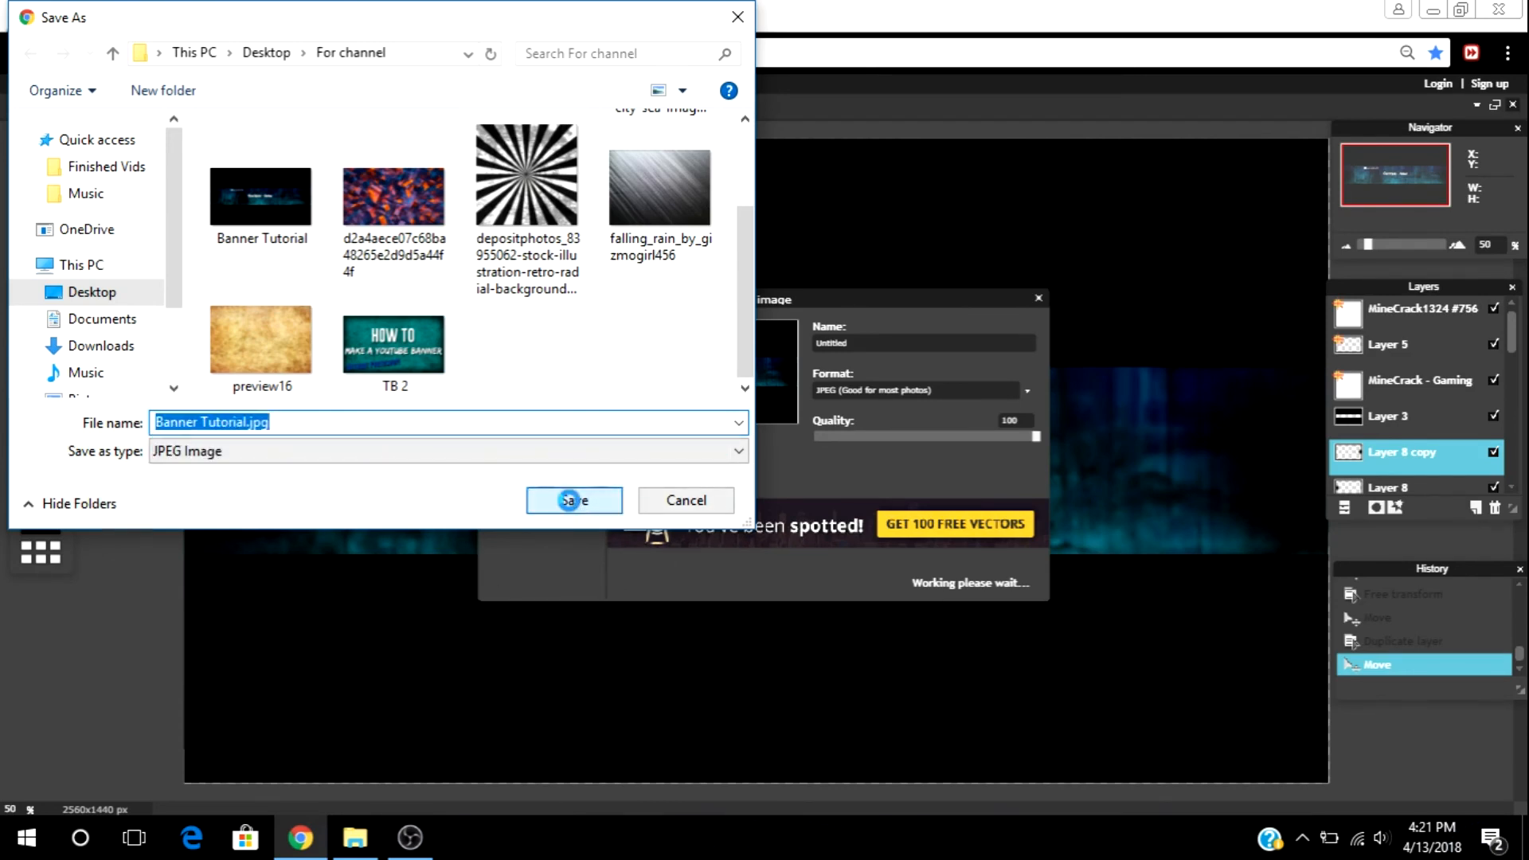
pyautogui.click(826, 420)
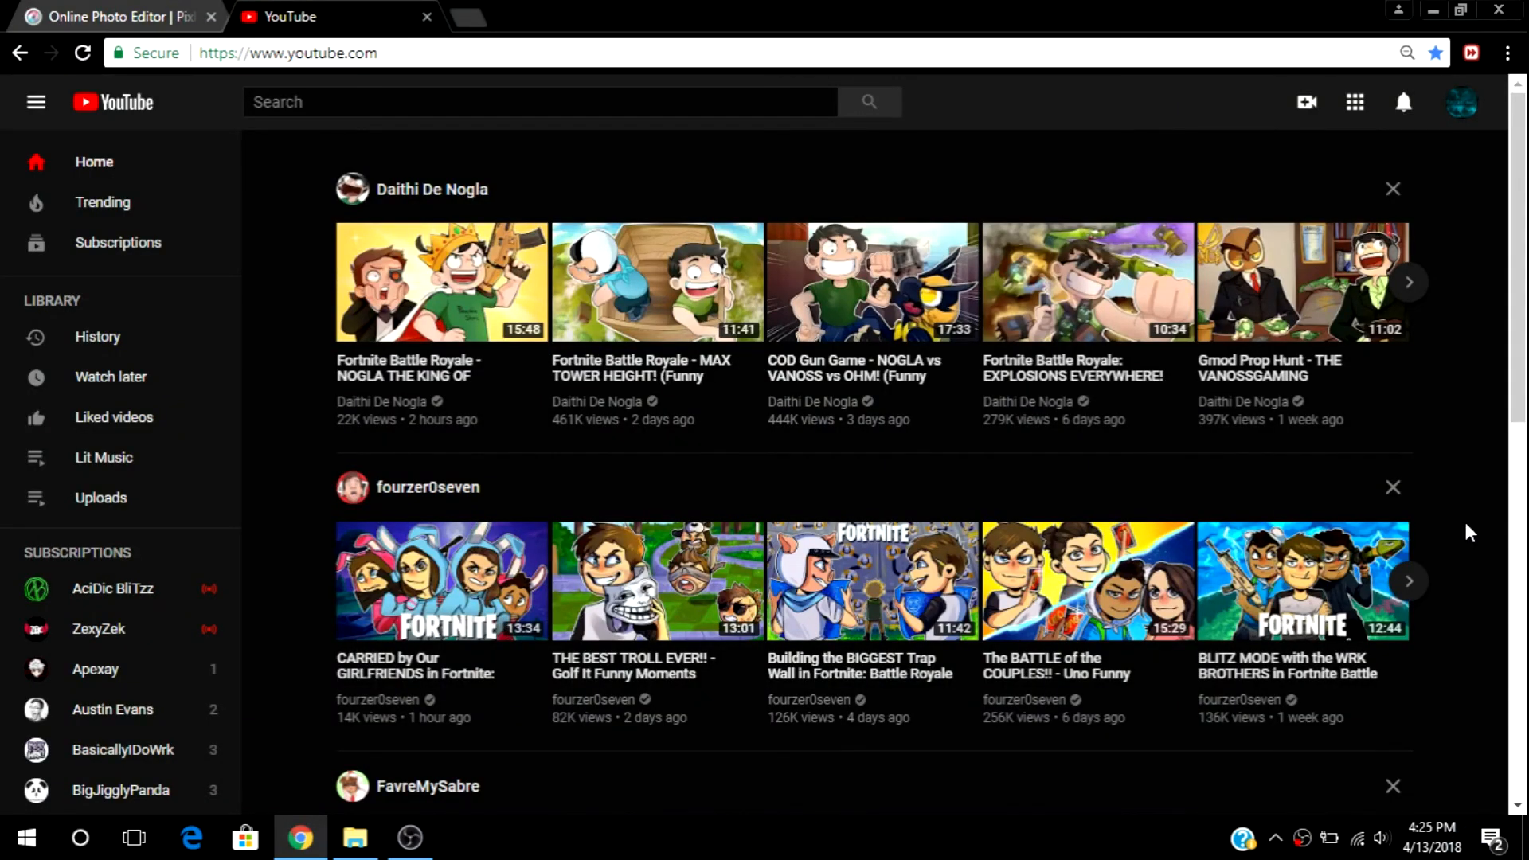
# Step: Open the user's own channel on YouTube and start changing its channel art
pyautogui.click(1464, 103)
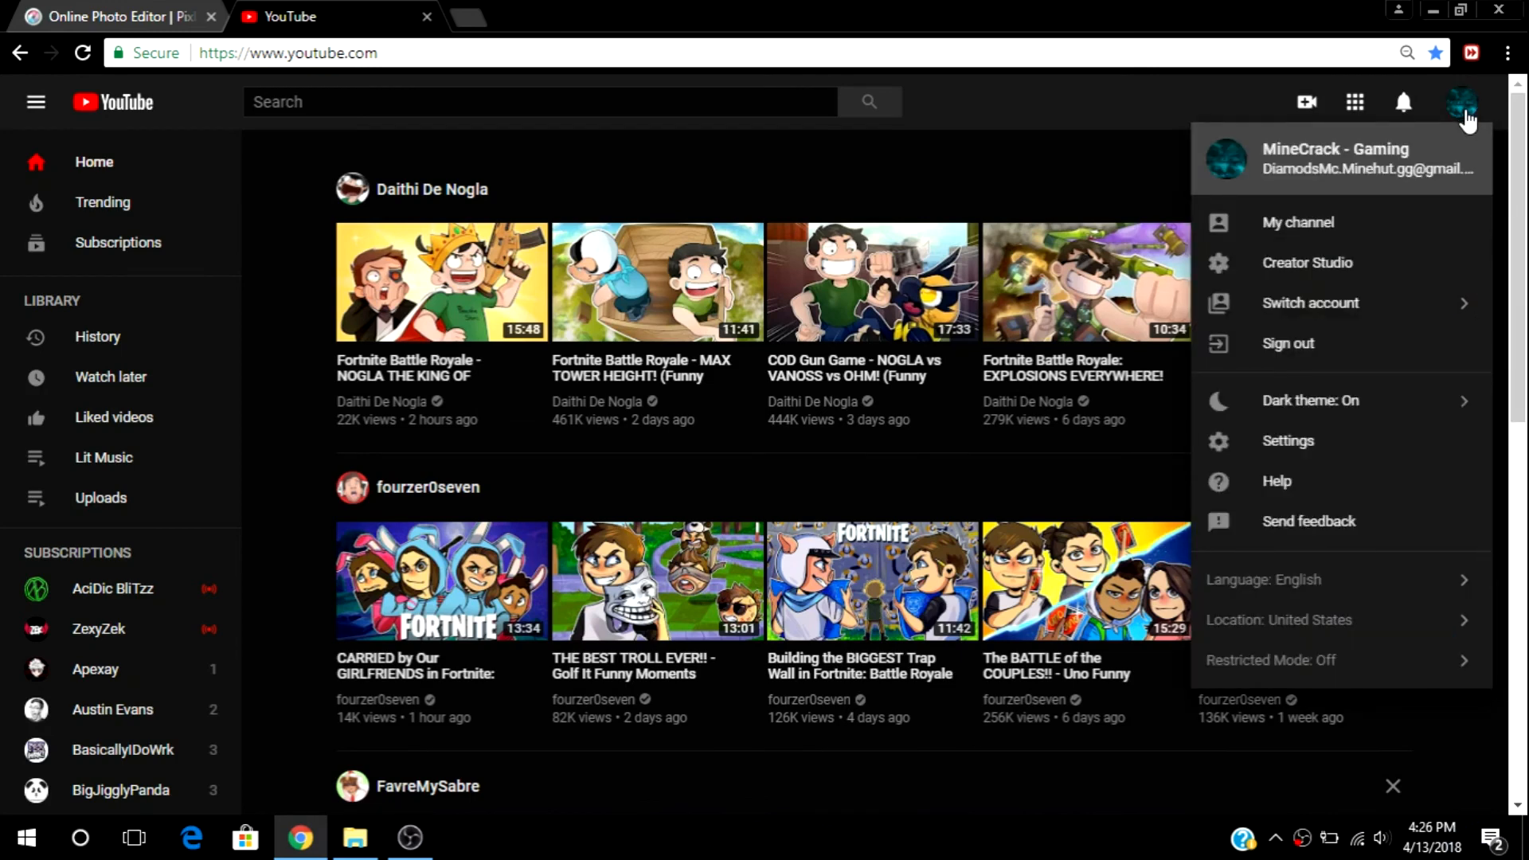
pyautogui.click(1424, 231)
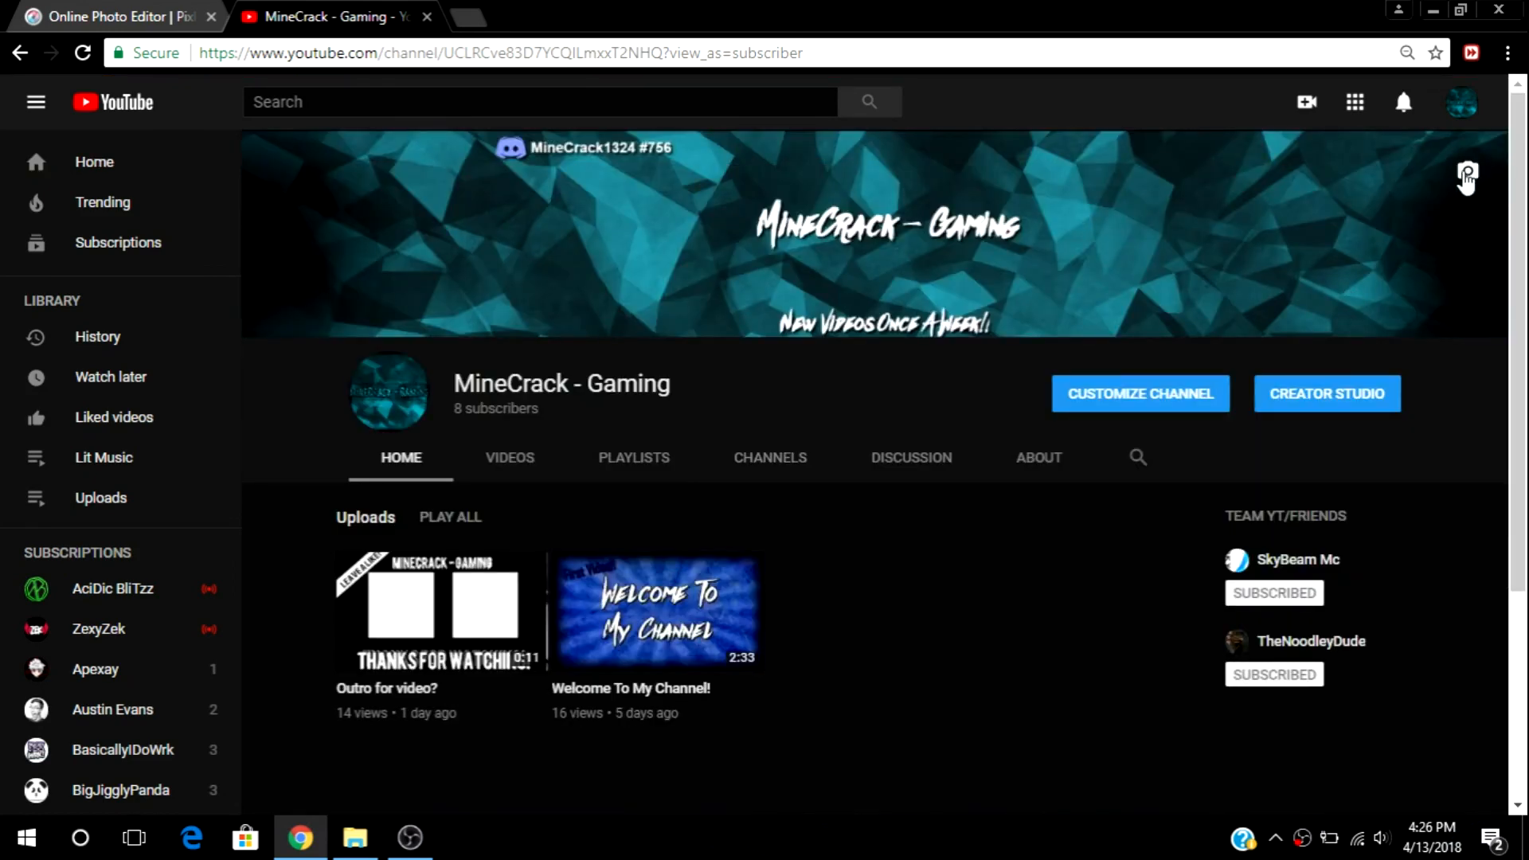
pyautogui.click(1466, 176)
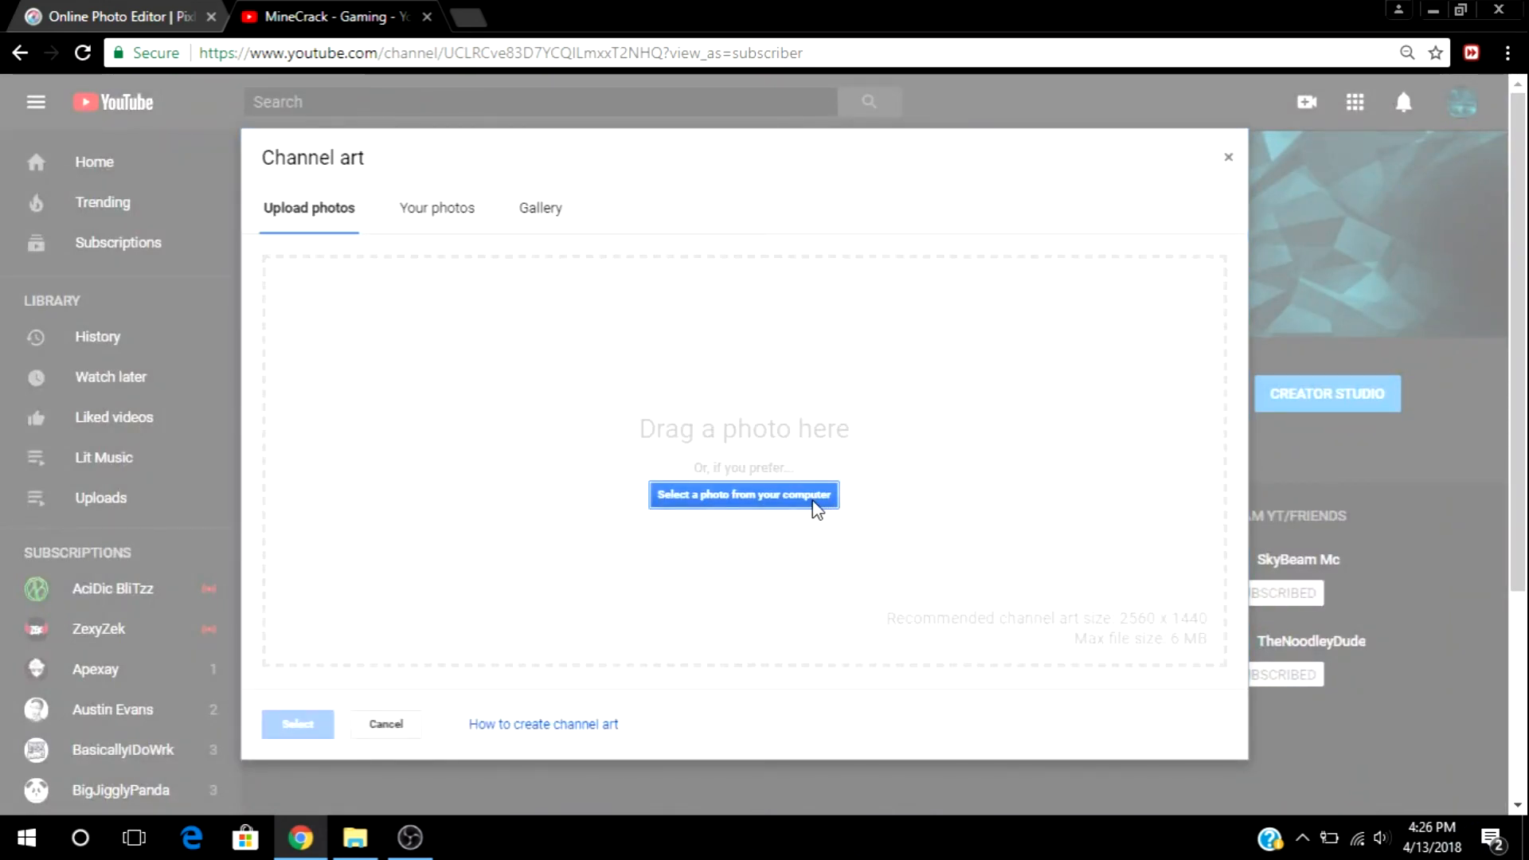
# Step: Upload Banner Tutorial as channel art to preview it on desktop, TV and mobile, and cancel without applying it
pyautogui.click(817, 504)
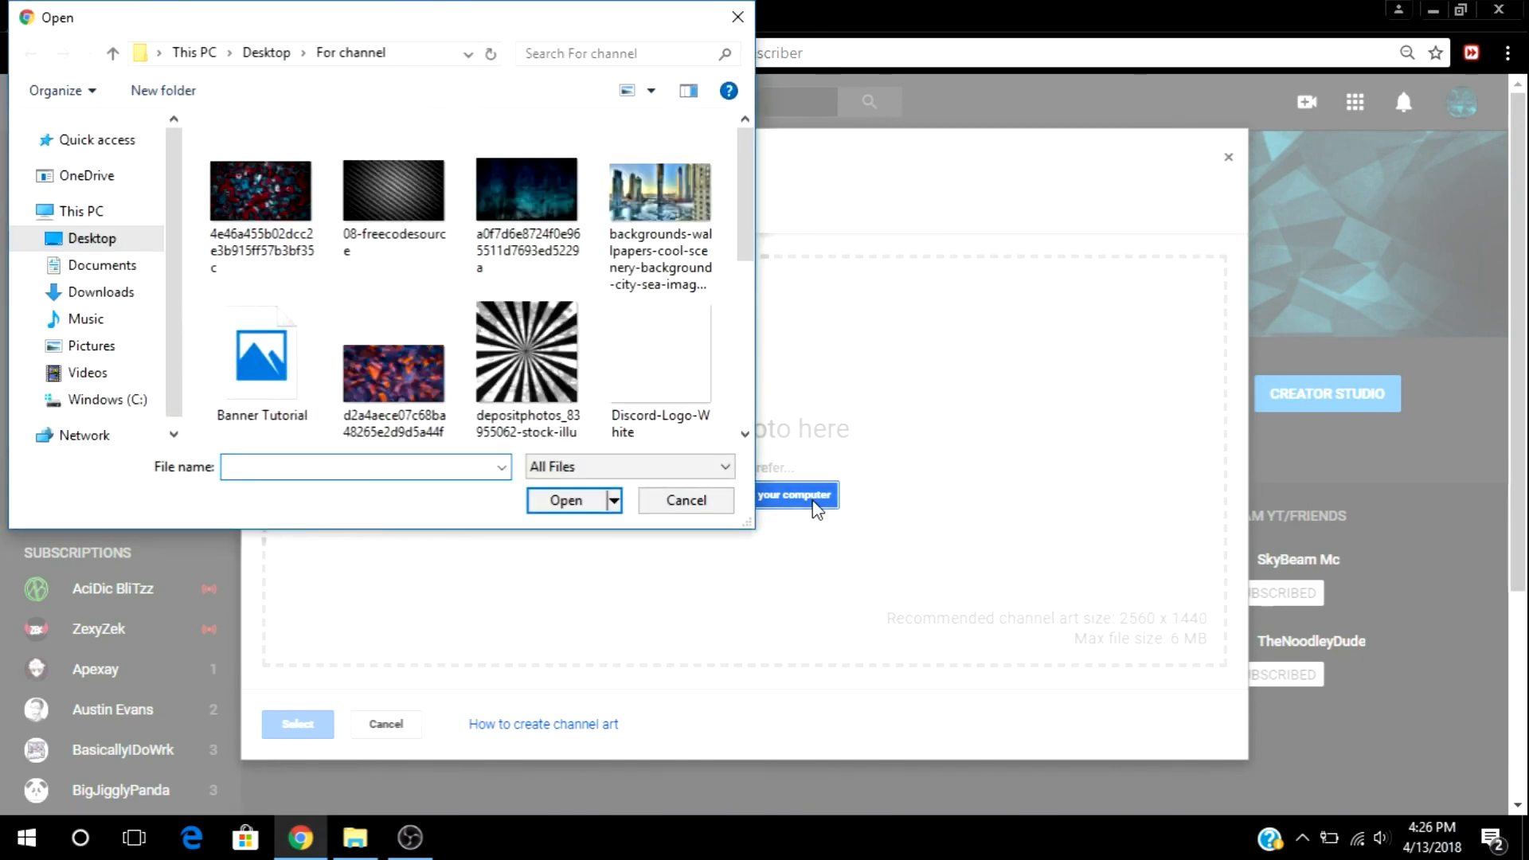
pyautogui.scroll(-2, 478, 367)
pyautogui.scroll(2, 309, 318)
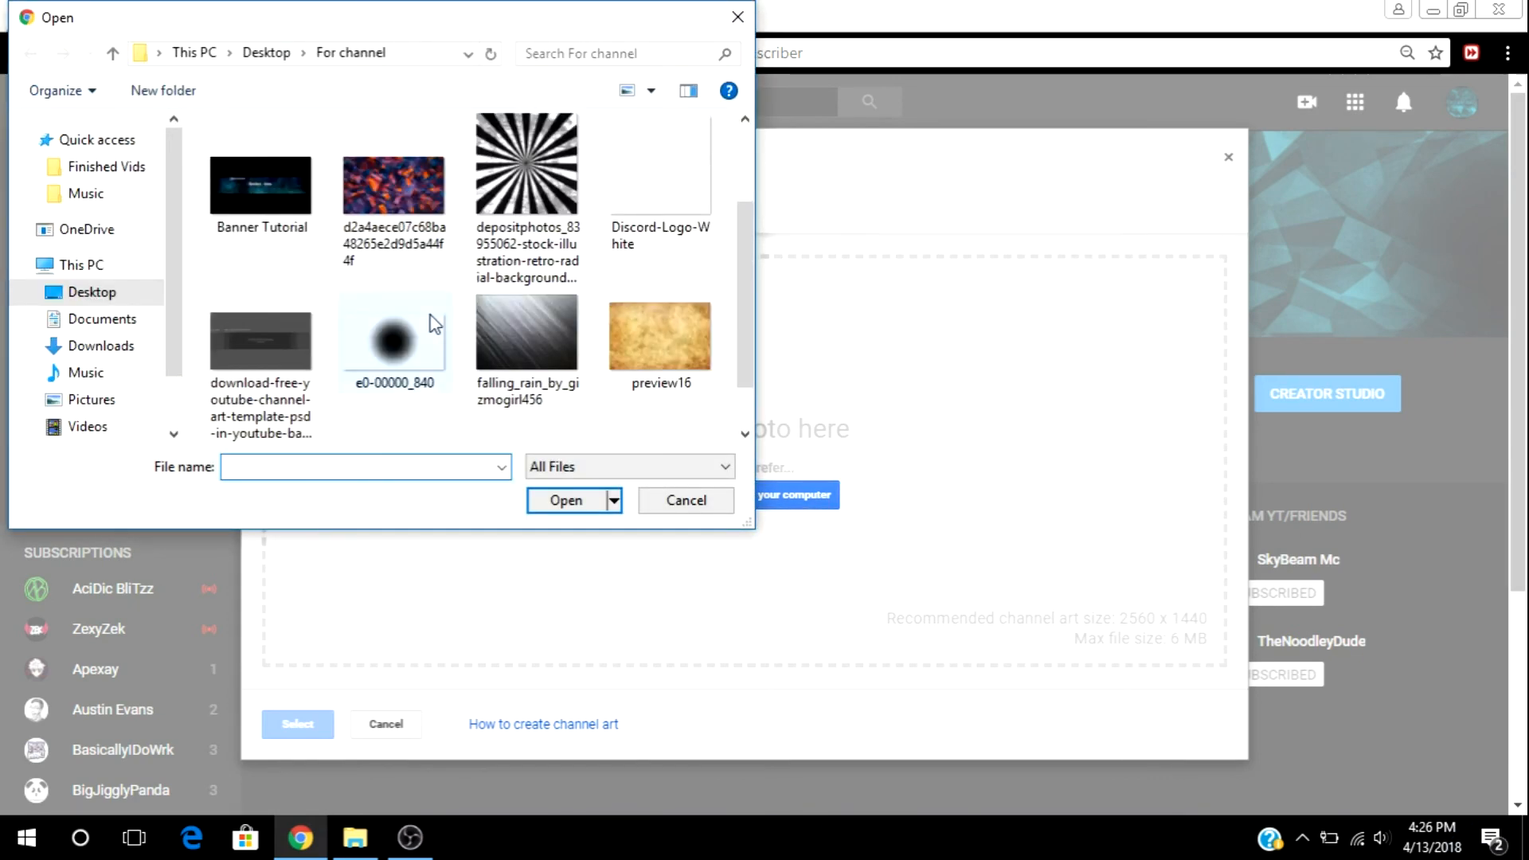
pyautogui.doubleClick(285, 386)
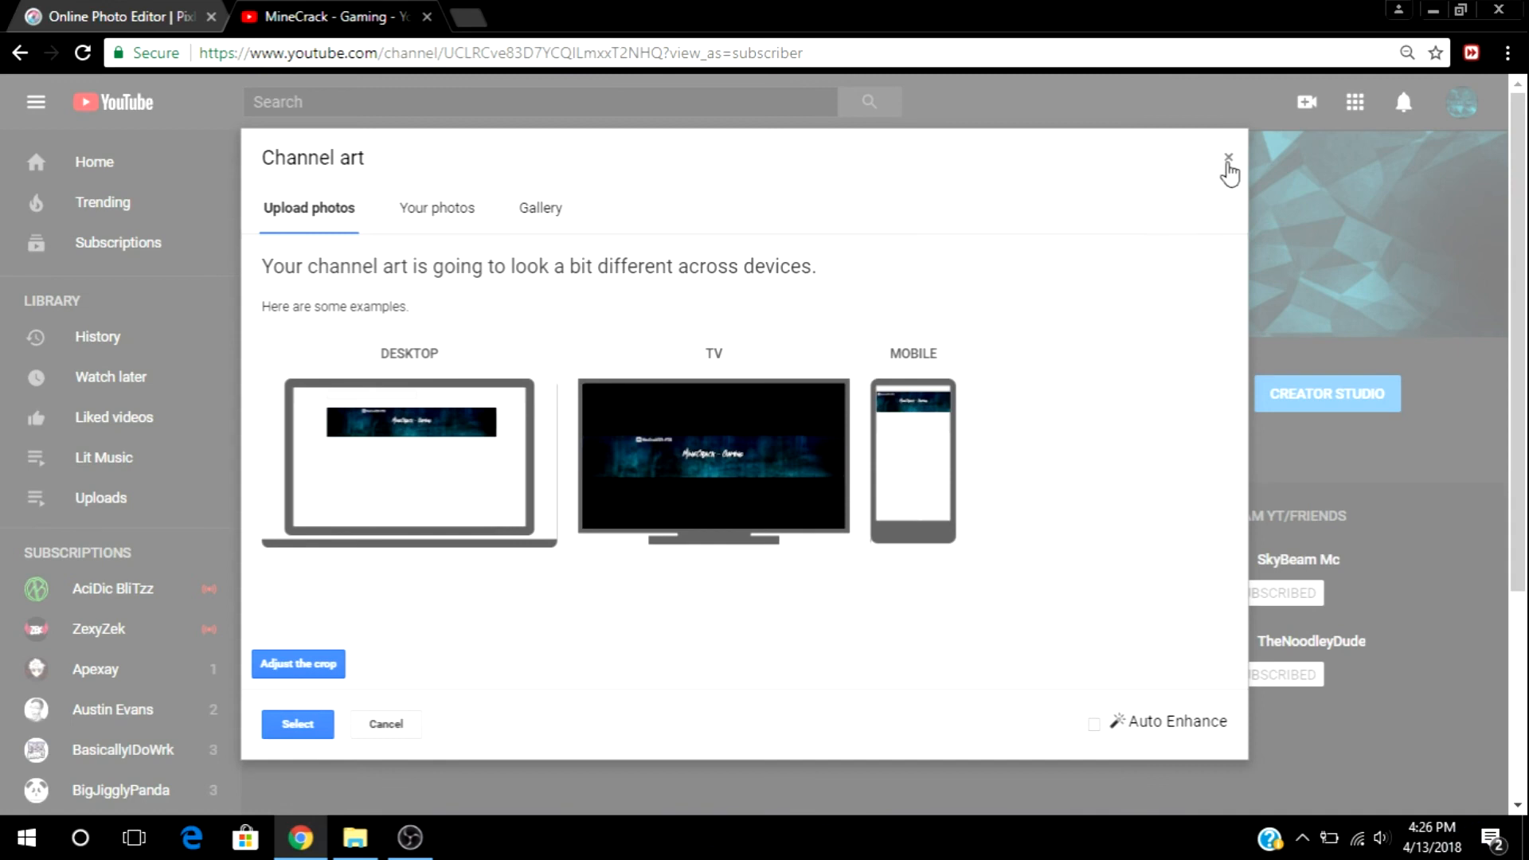
pyautogui.click(388, 722)
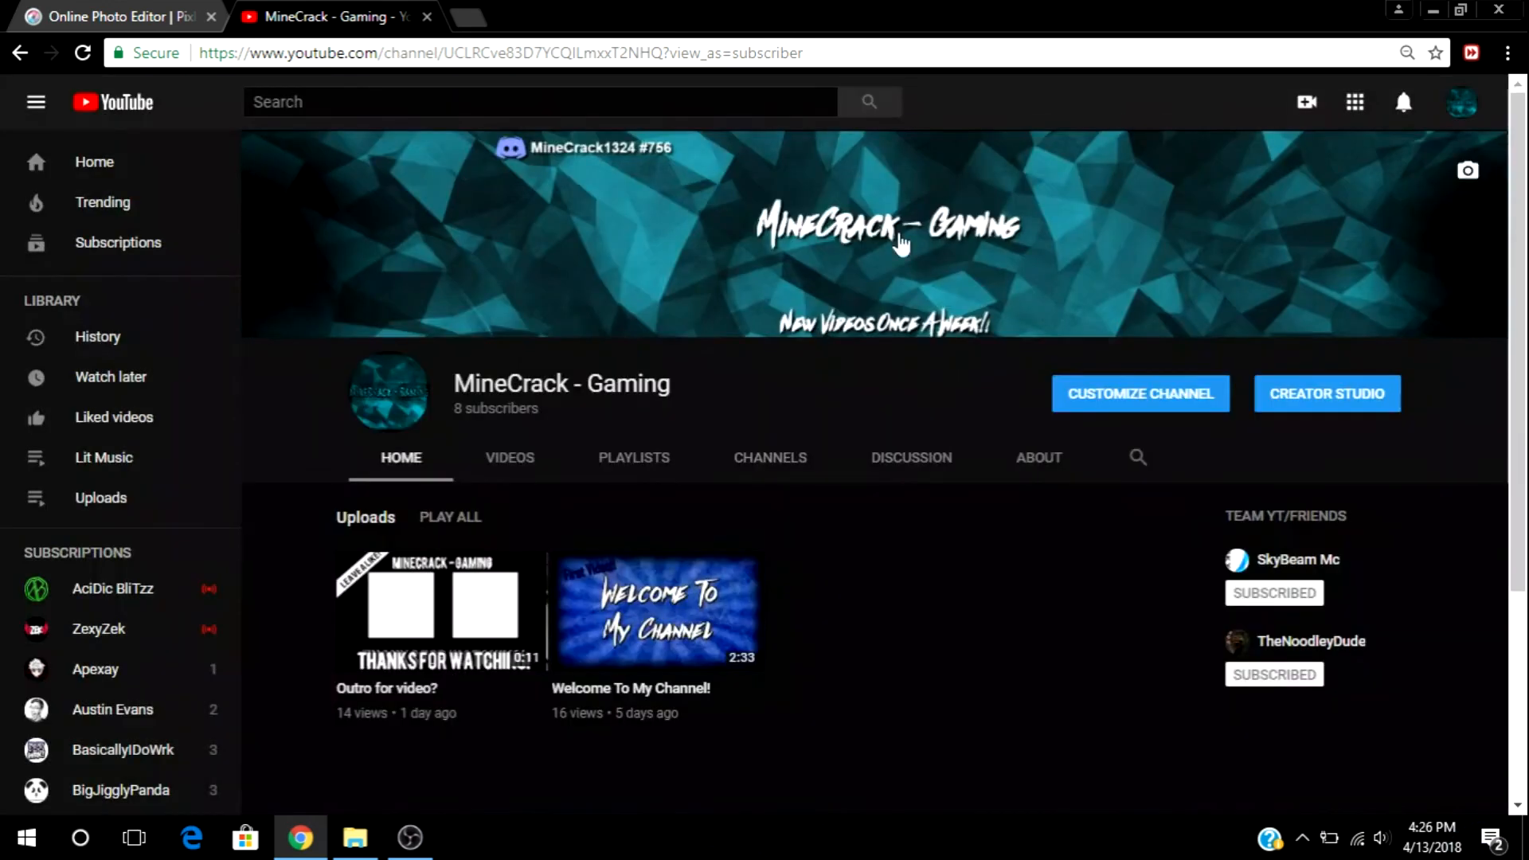